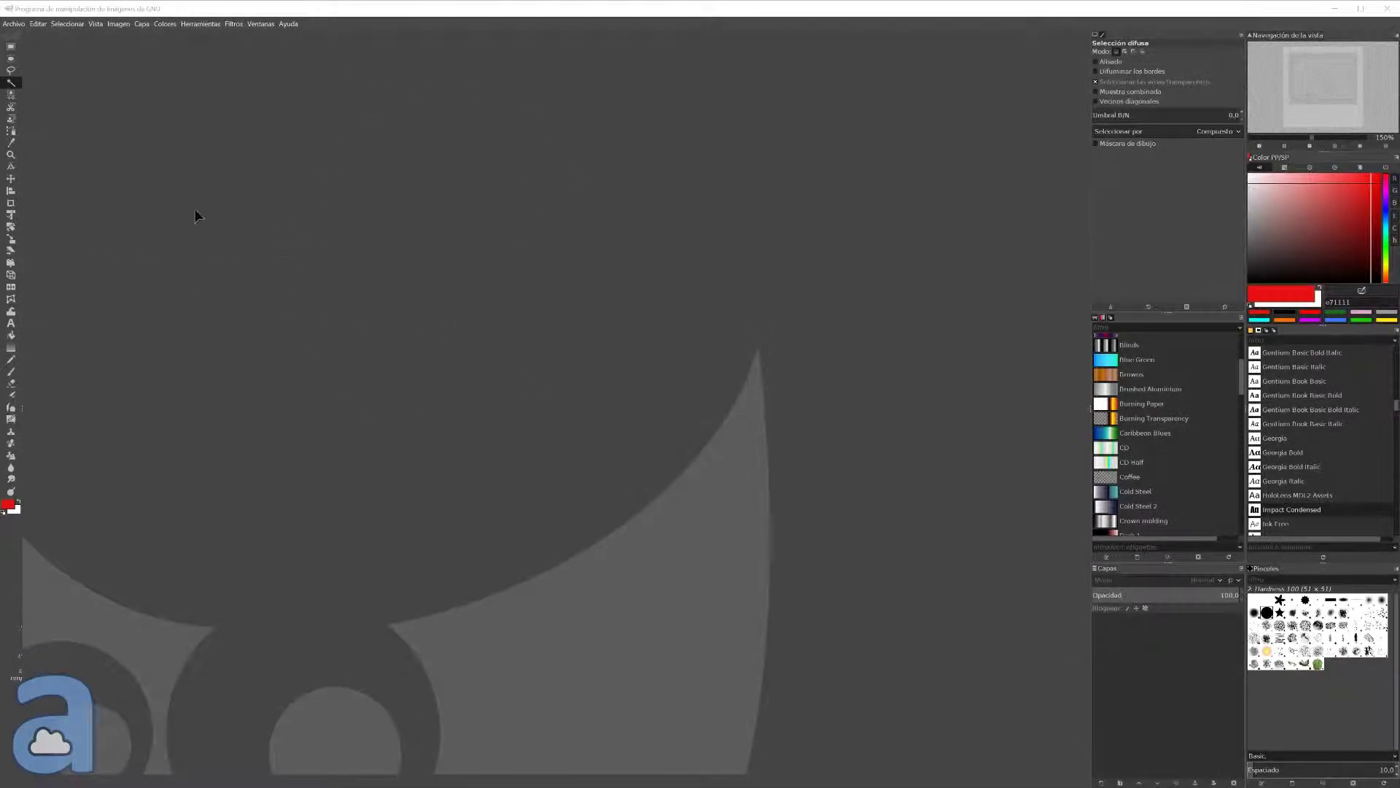
# - Create a new 1920×1080 white canvas from Archivo > Nuevo, keeping the default size
pyautogui.click(14, 24)
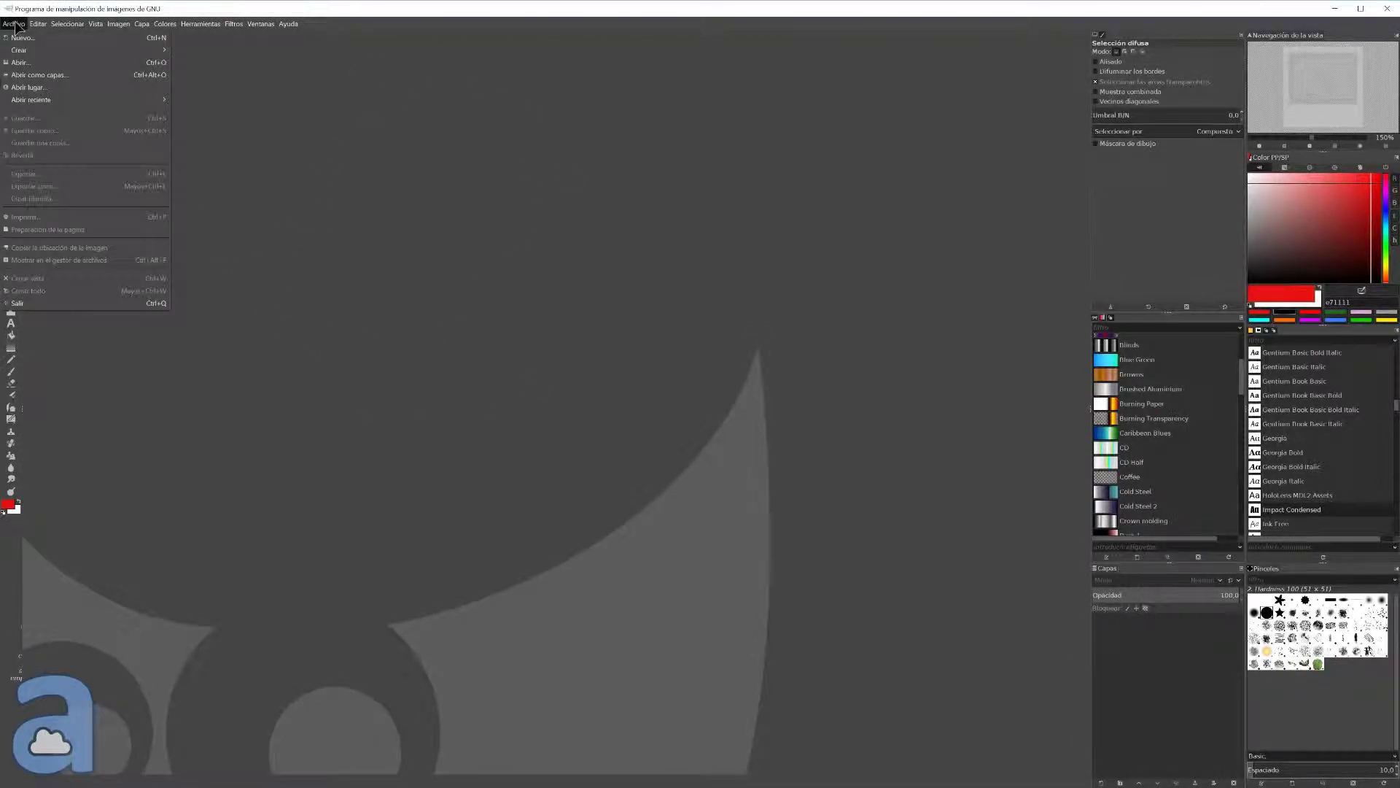
pyautogui.click(22, 37)
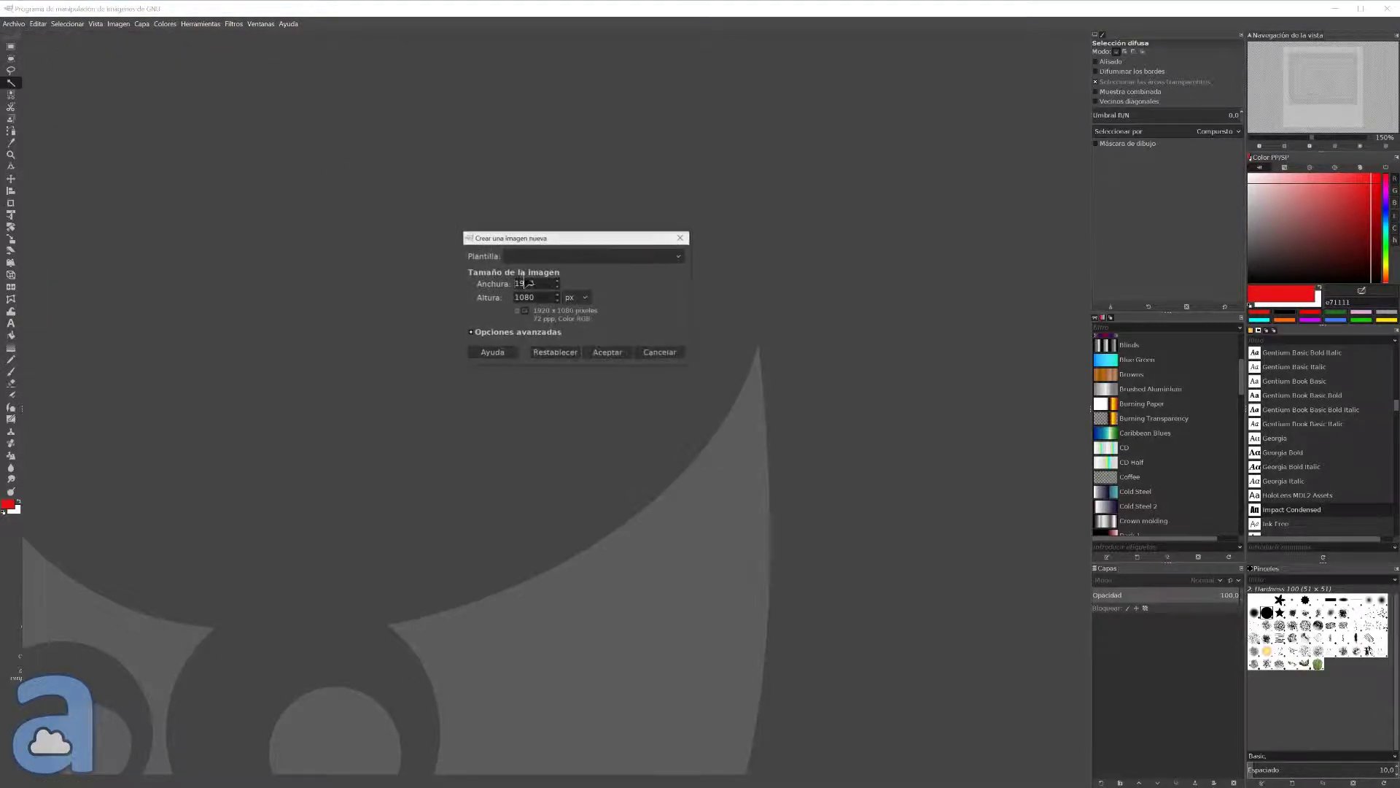
pyautogui.click(615, 354)
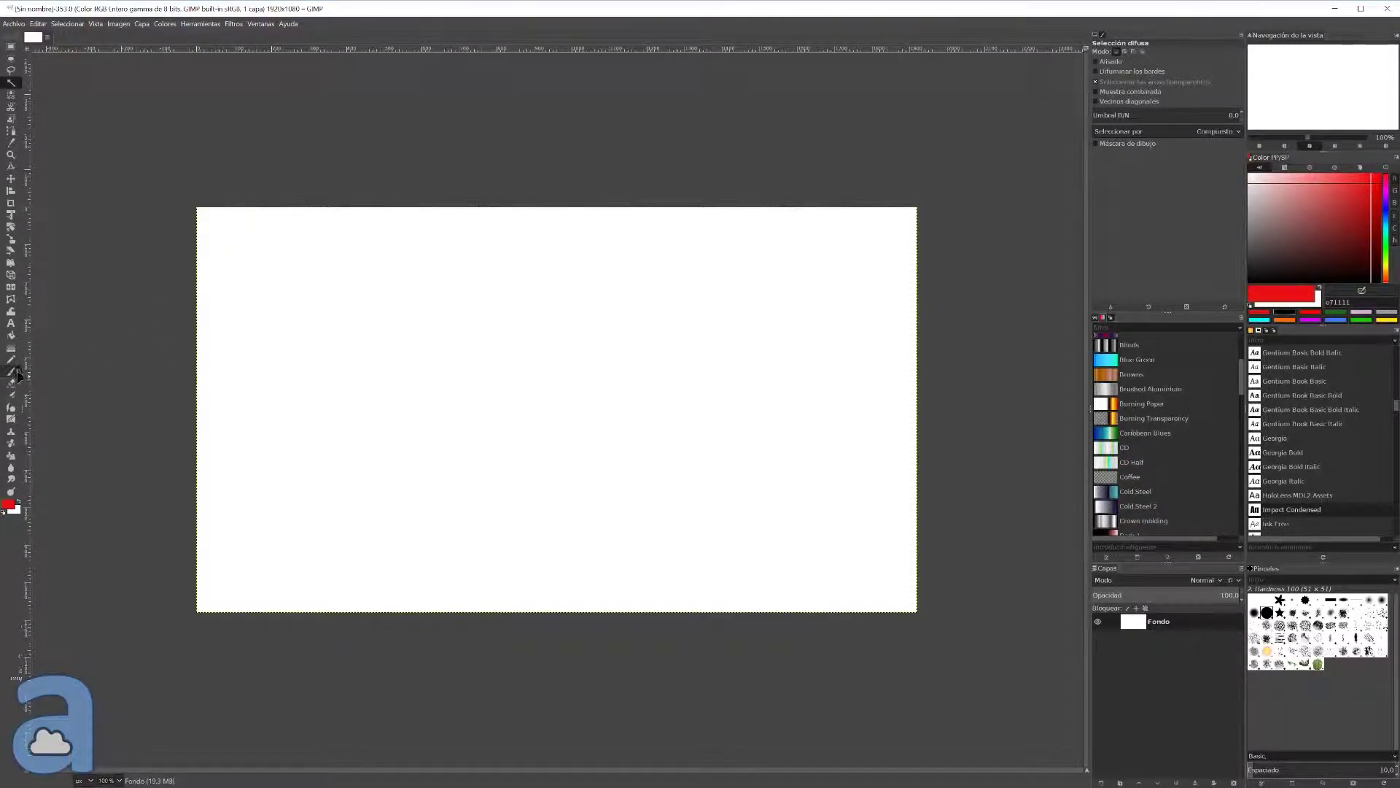
# - Stamp six solid black circles across the canvas with a hard-edged black Pencil
pyautogui.click(11, 359)
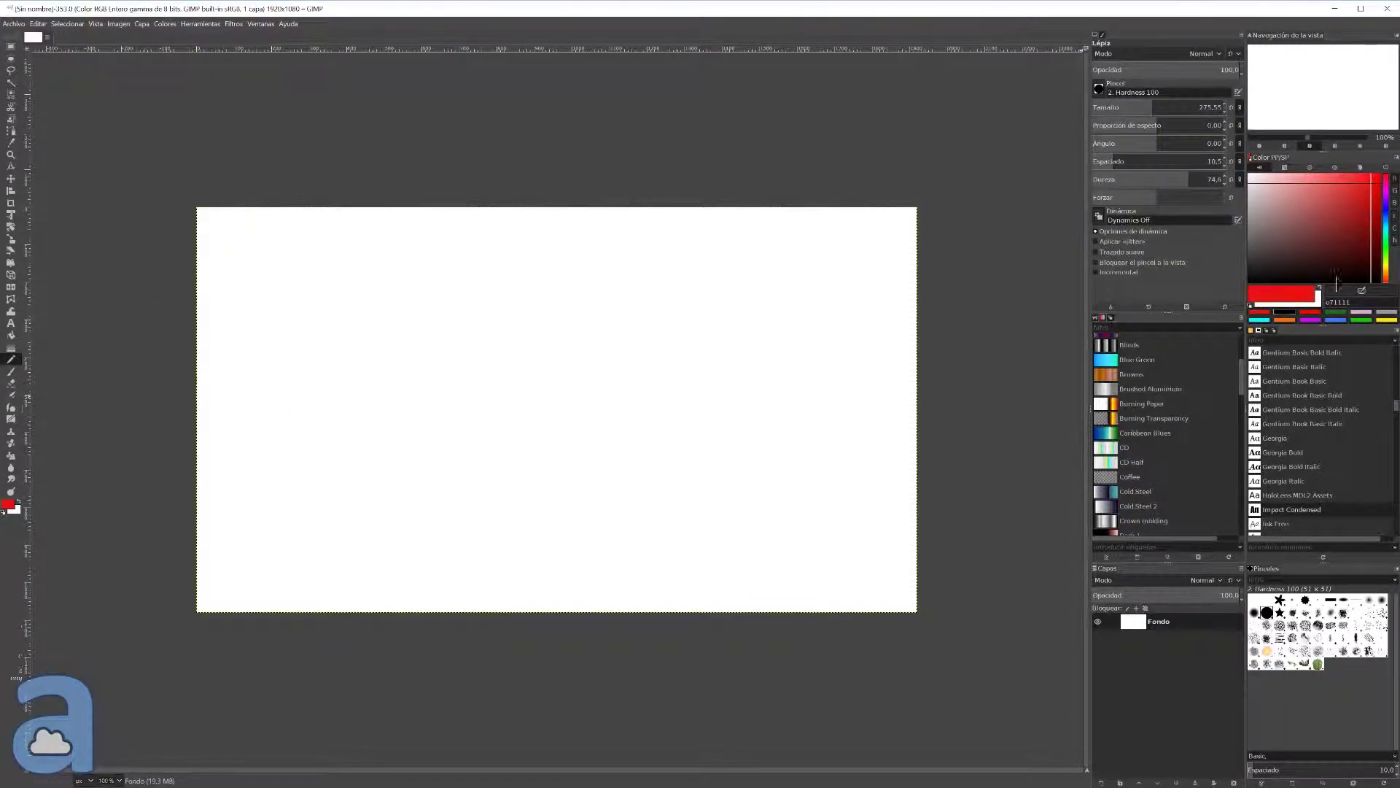
pyautogui.press('d')
pyautogui.click(301, 310)
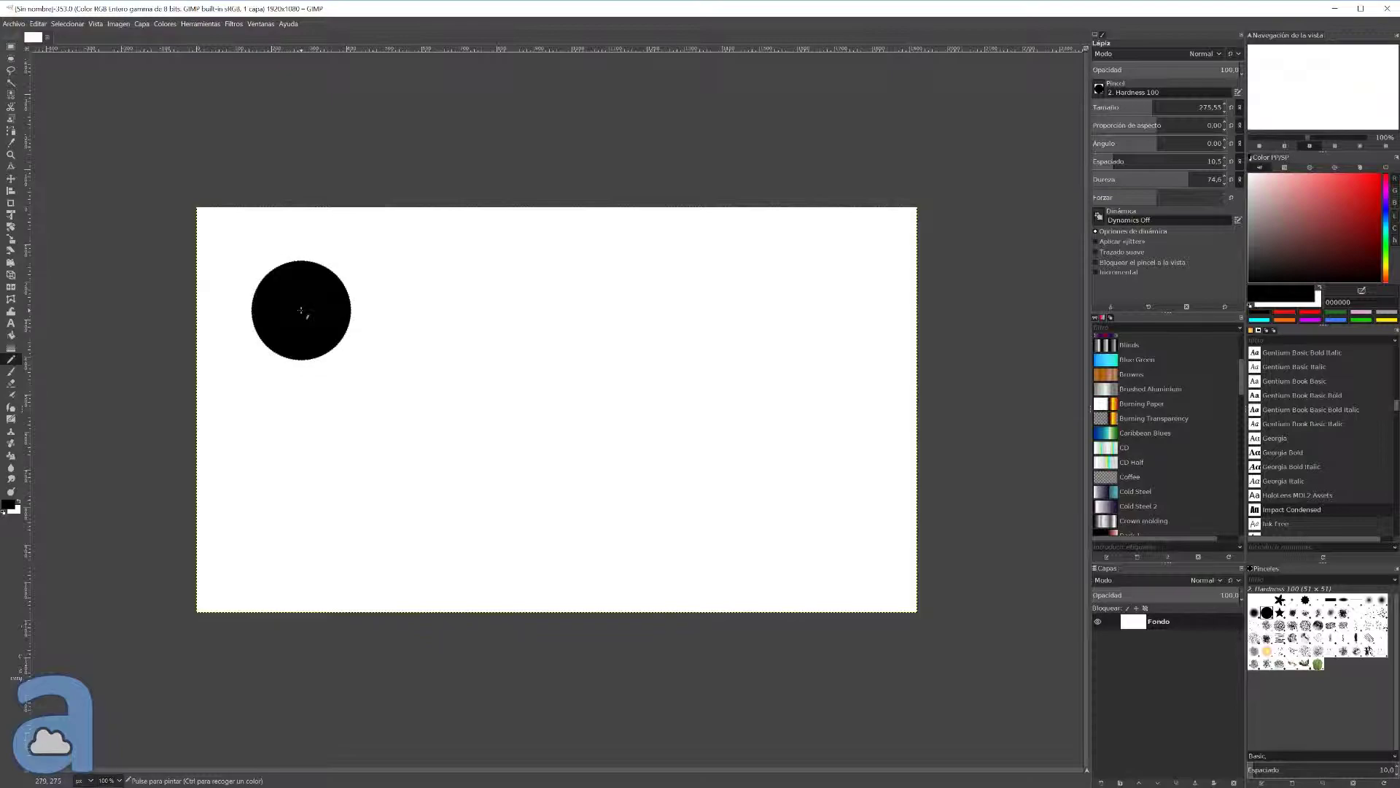
pyautogui.click(431, 485)
pyautogui.click(570, 270)
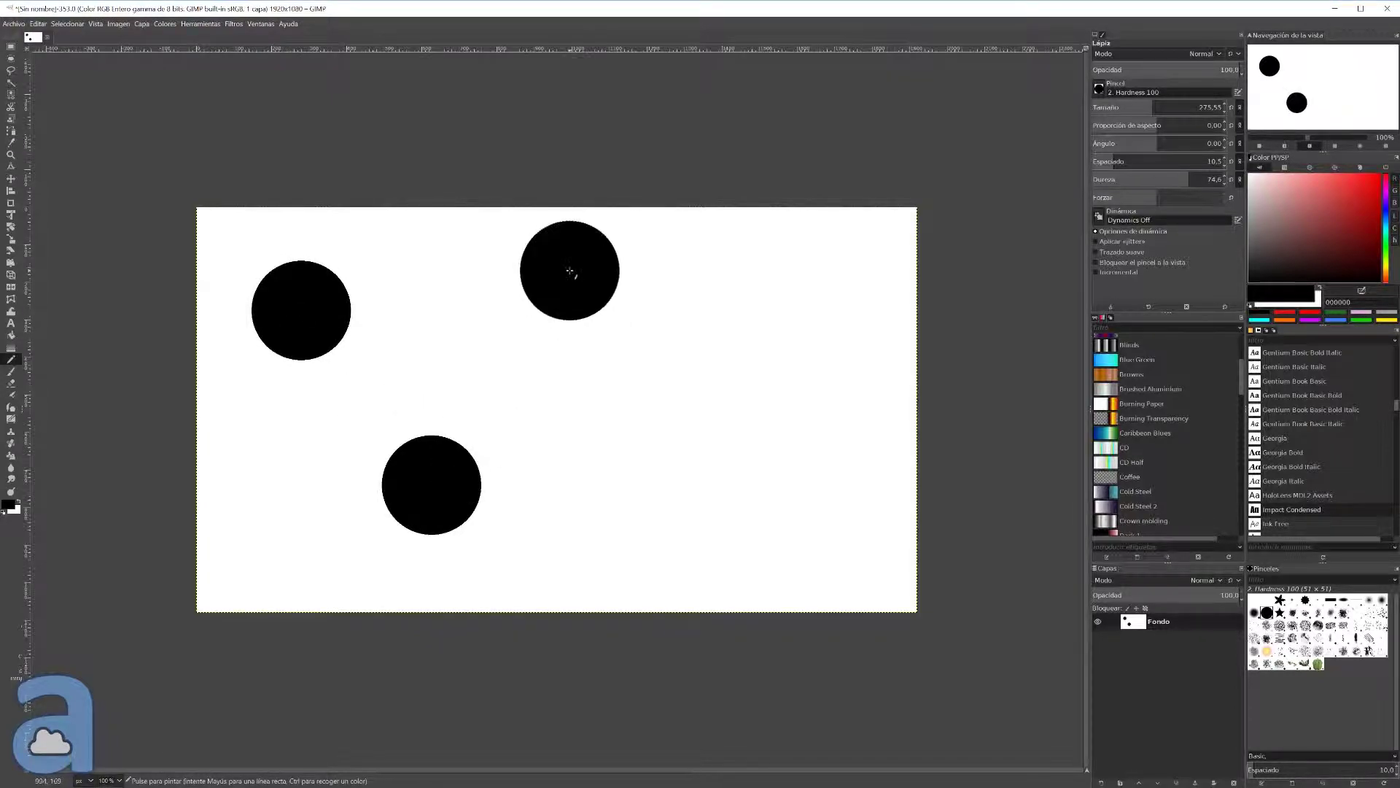
pyautogui.click(682, 517)
pyautogui.click(879, 341)
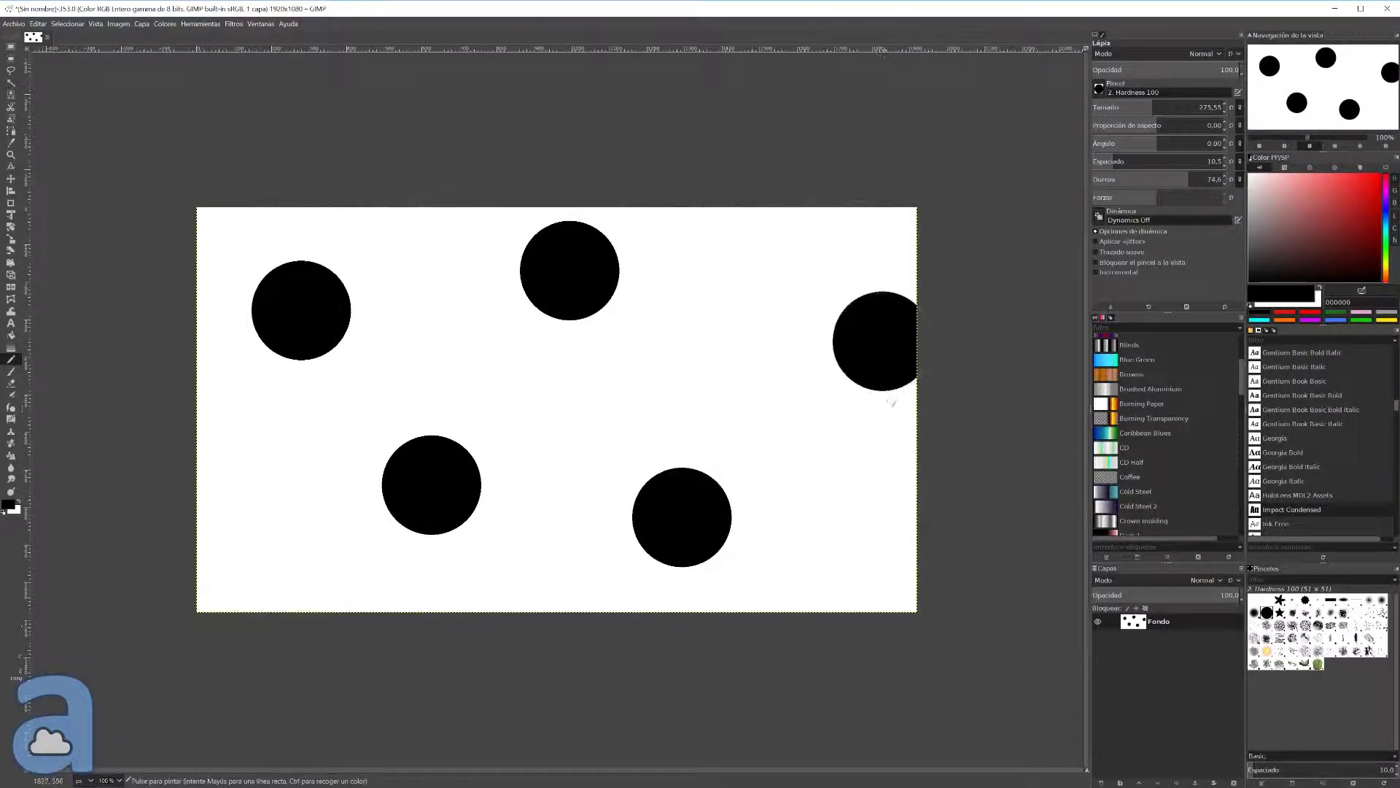
pyautogui.click(892, 596)
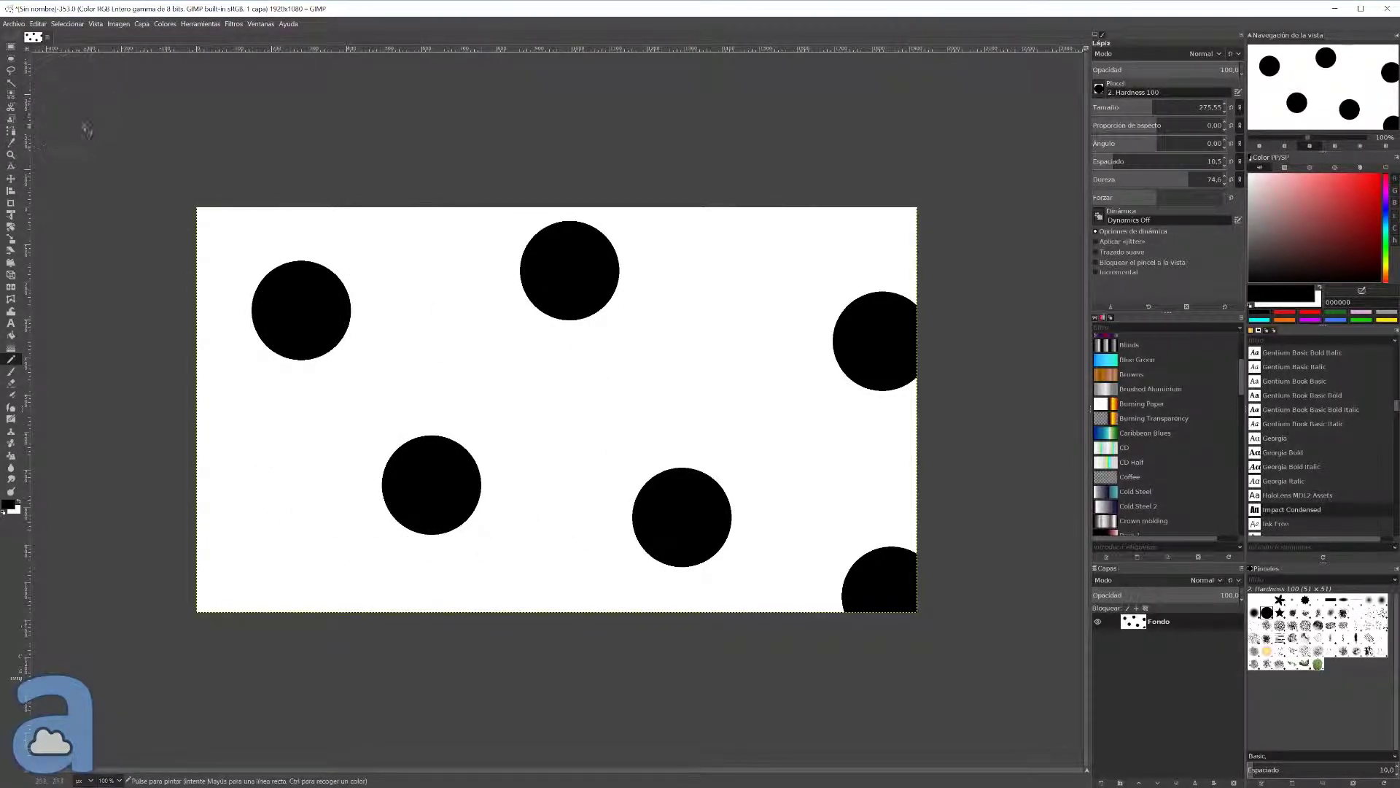
pyautogui.click(11, 83)
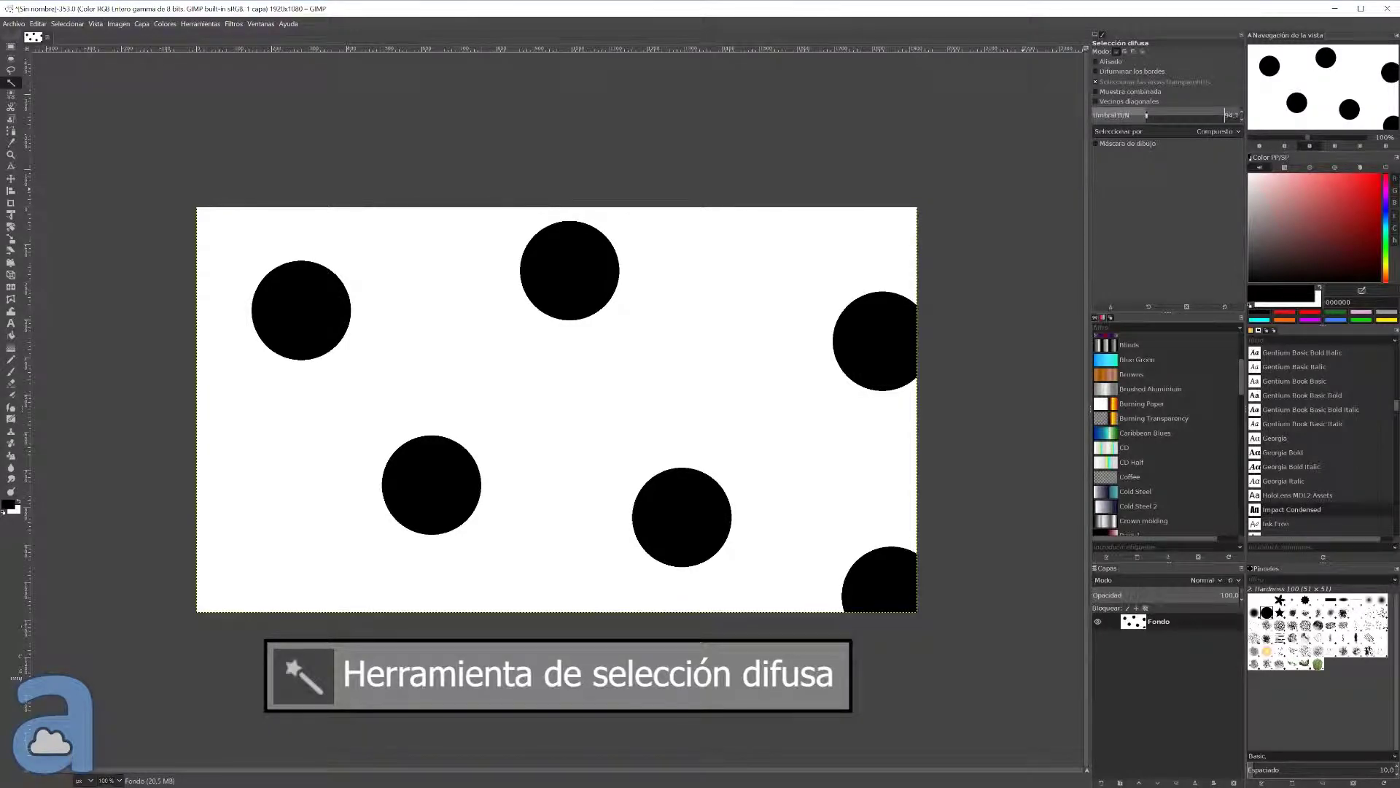
# - Set the Fuzzy Select threshold to 22,1 and select the top-centre black circle
pyautogui.moveTo(1123, 115); pyautogui.dragTo(1112, 114)
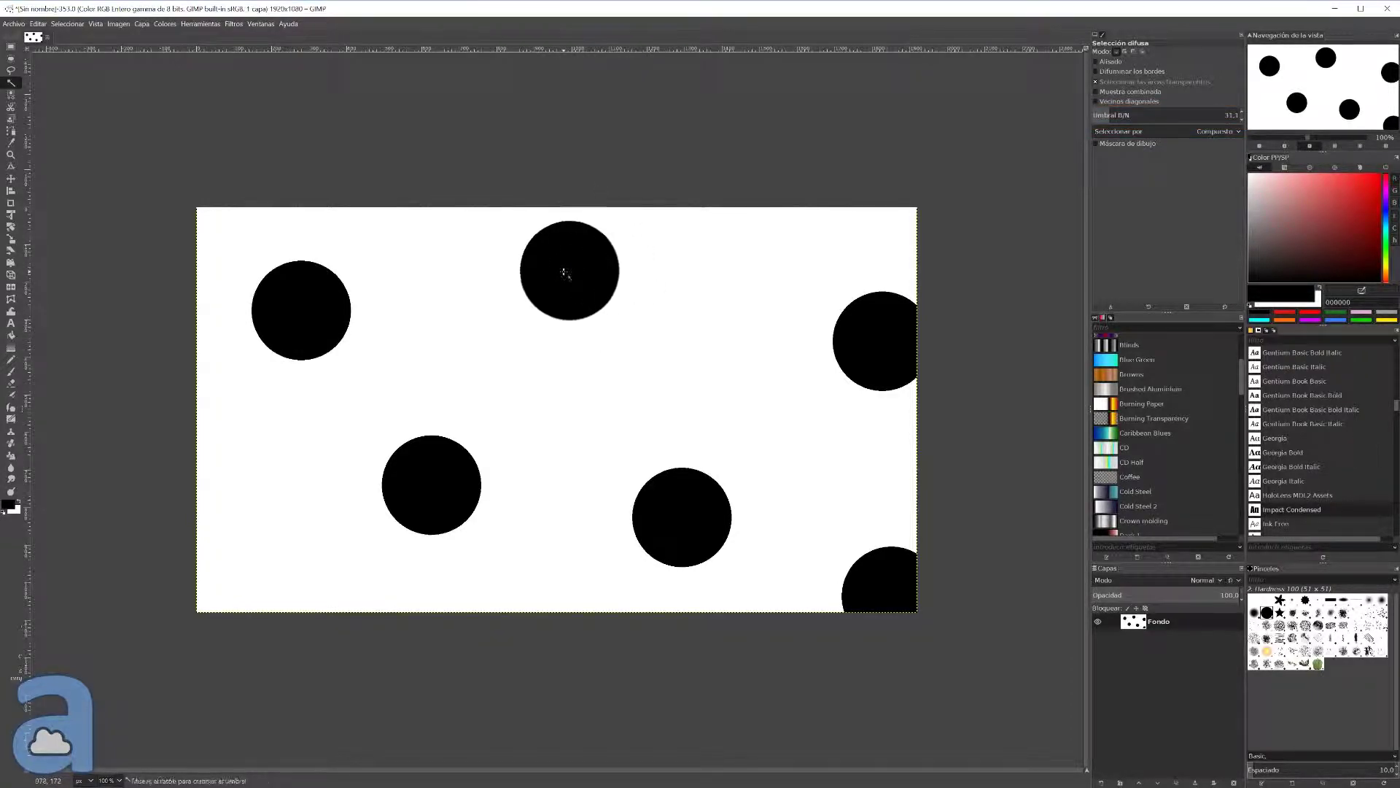
pyautogui.click(1231, 116)
pyautogui.write('22,1')
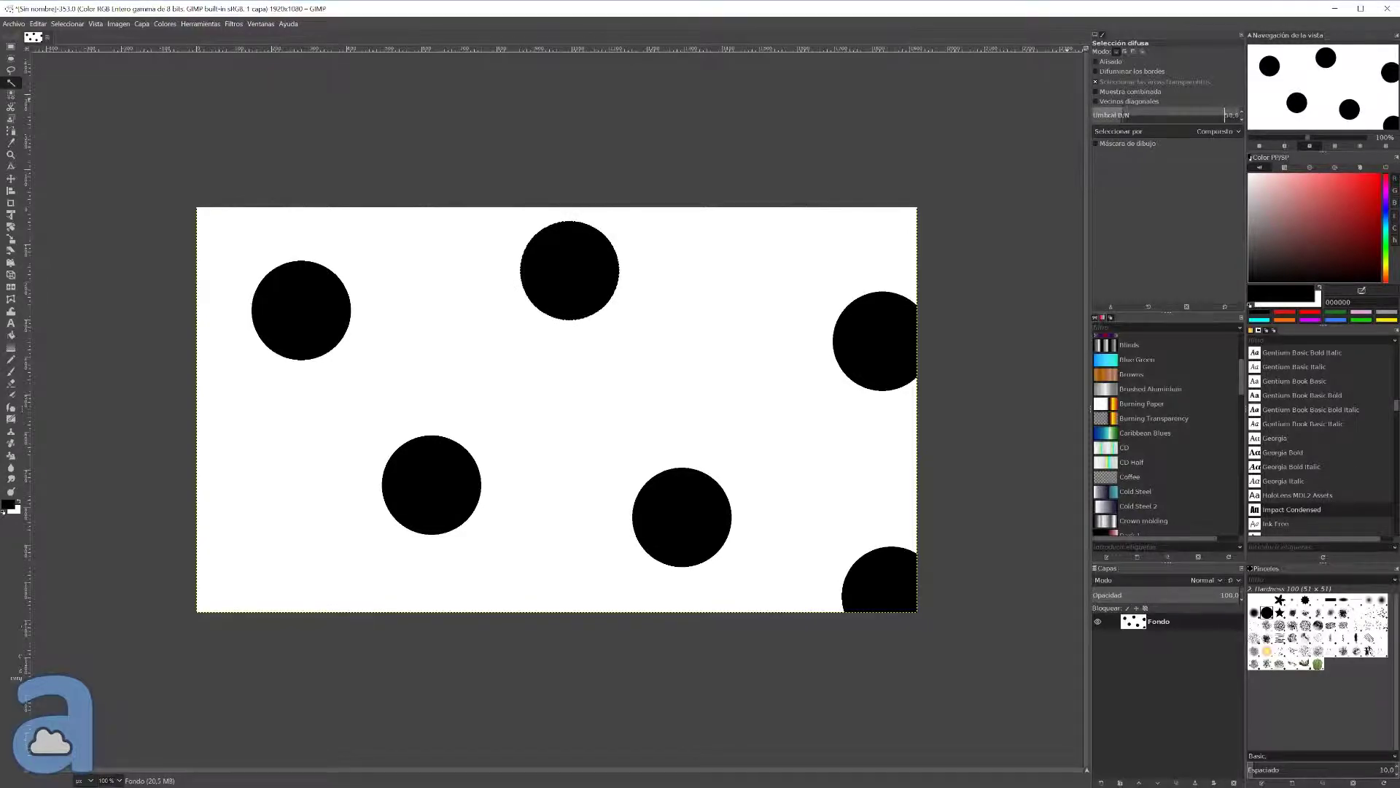
pyautogui.press('Return')
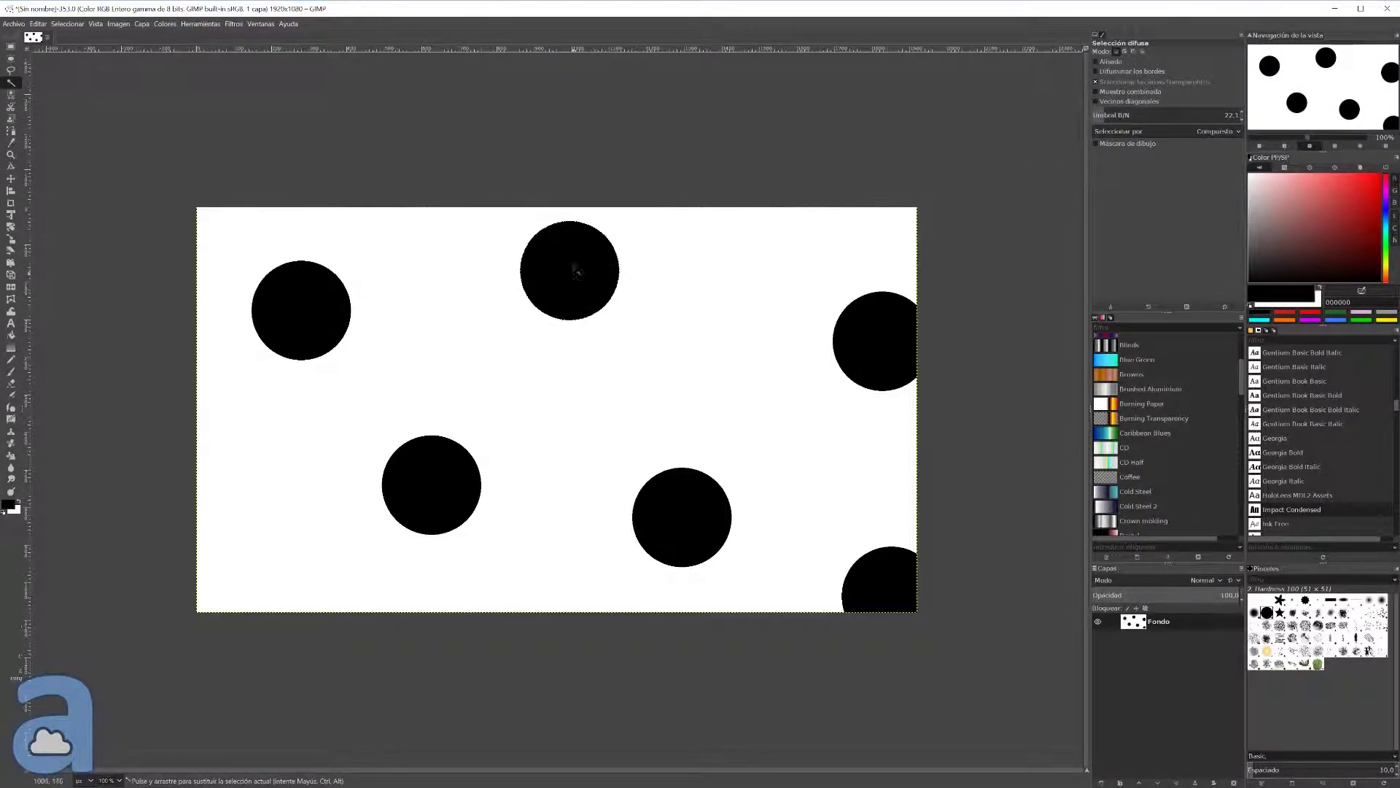
pyautogui.click(576, 272)
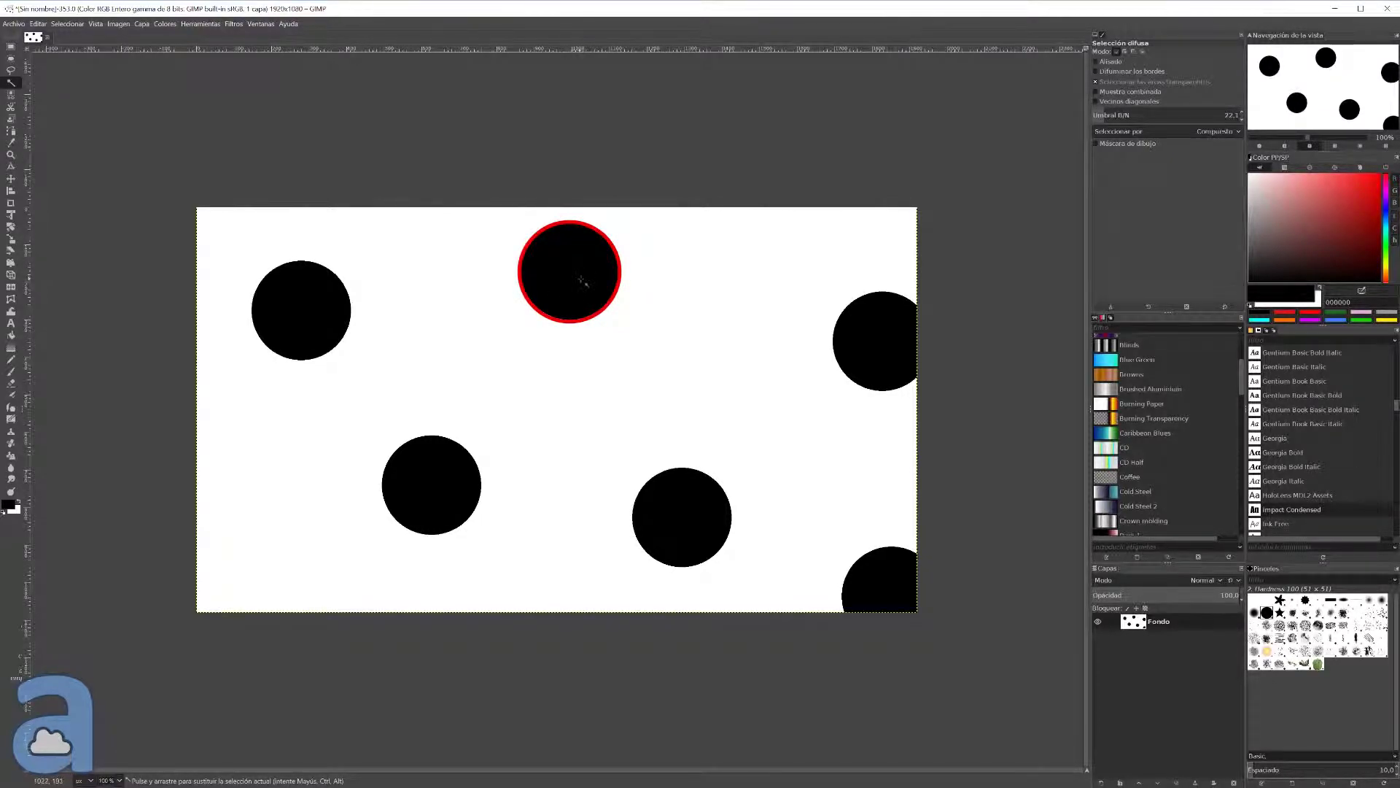
pyautogui.scroll(1, 662, 266)
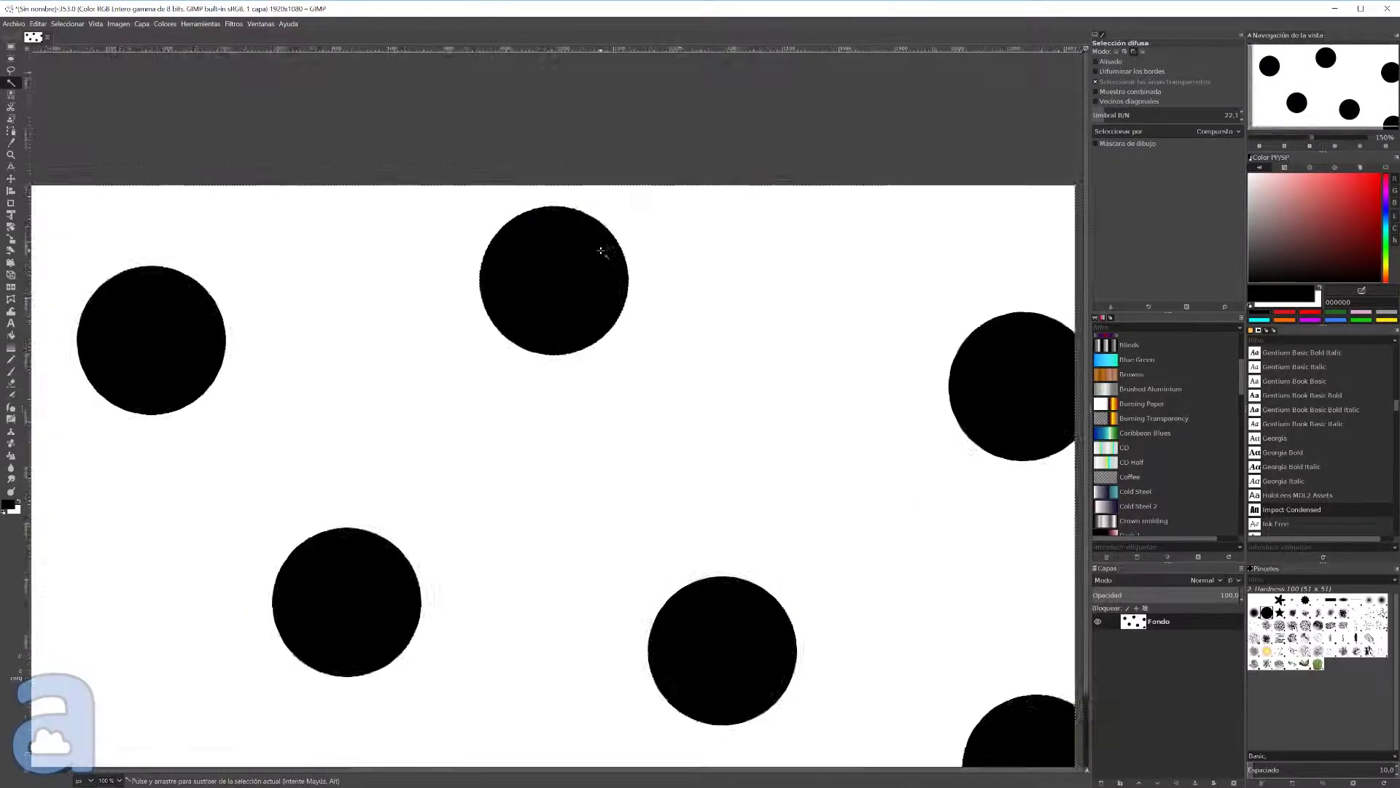
pyautogui.scroll(2, 656, 270)
pyautogui.scroll(1, 745, 300)
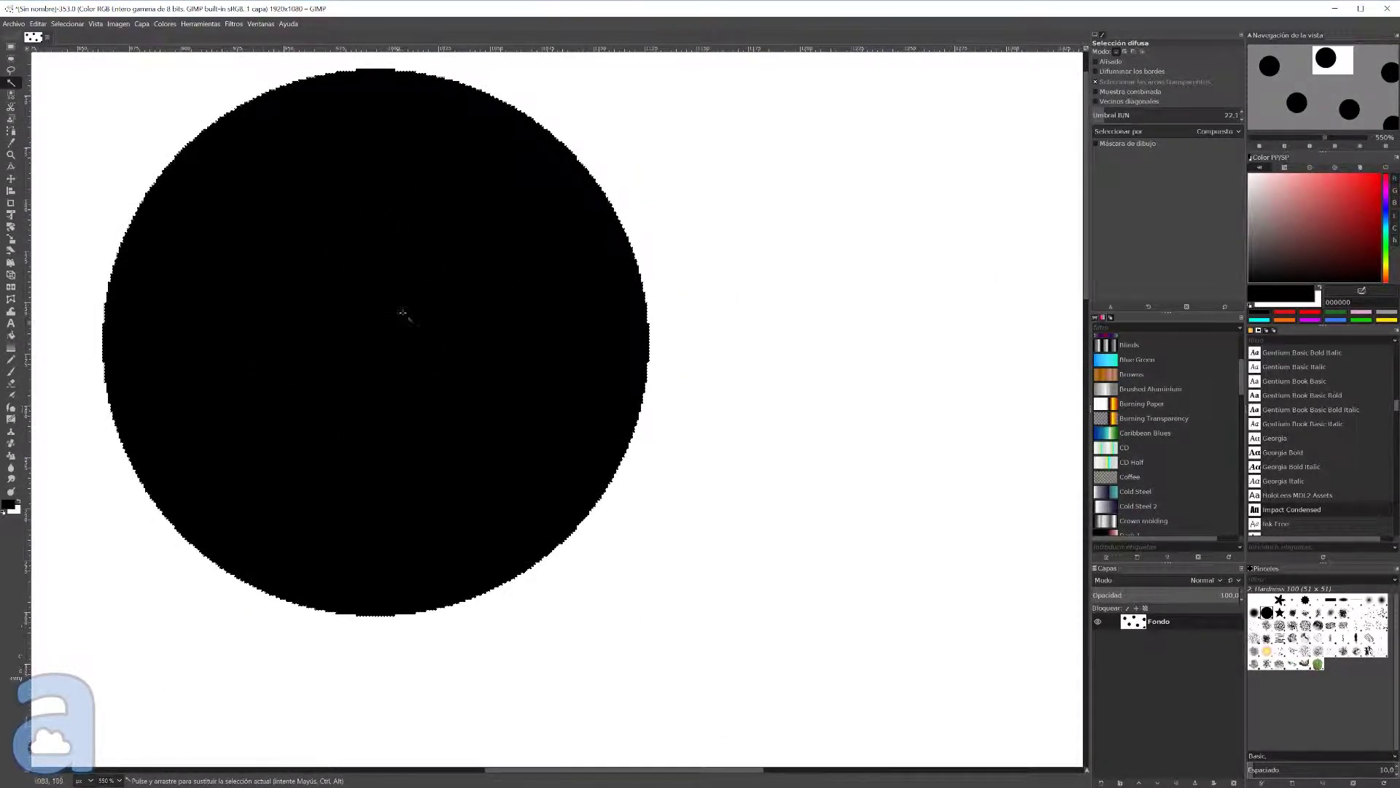
pyautogui.scroll(-2, 434, 248)
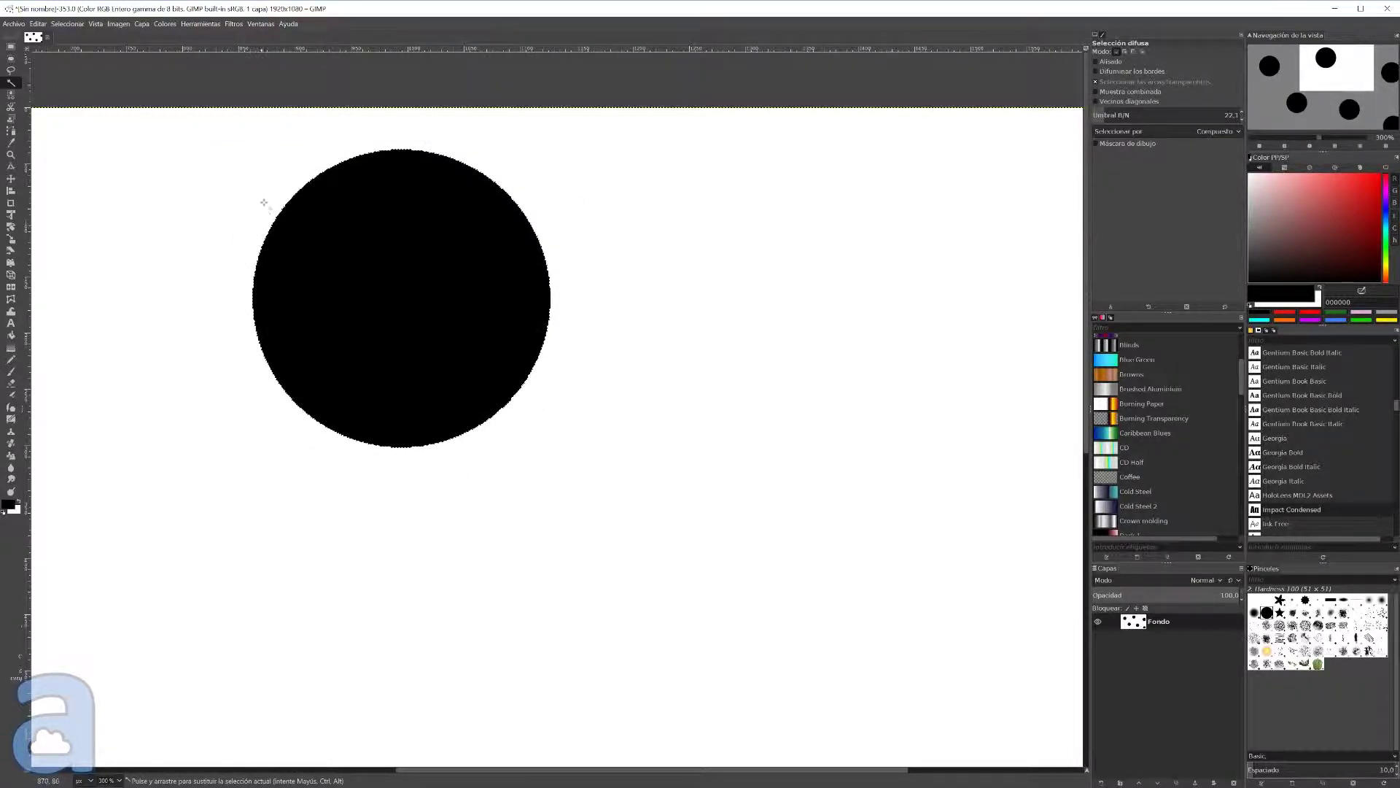
pyautogui.scroll(-1, 437, 272)
pyautogui.scroll(-2, 459, 282)
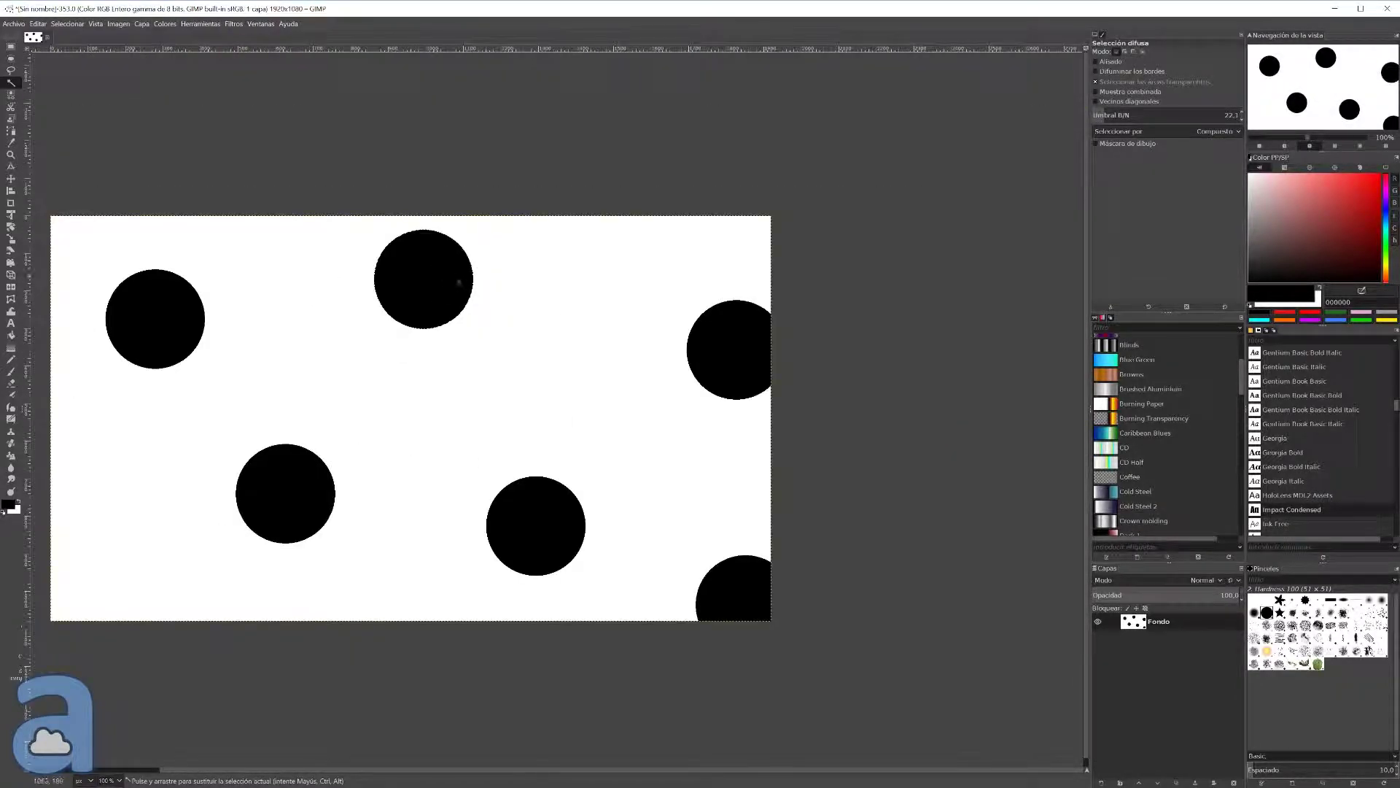
# - Fit the image to the window, test-fill the selected circle red, then undo the fill
pyautogui.click(1334, 144)
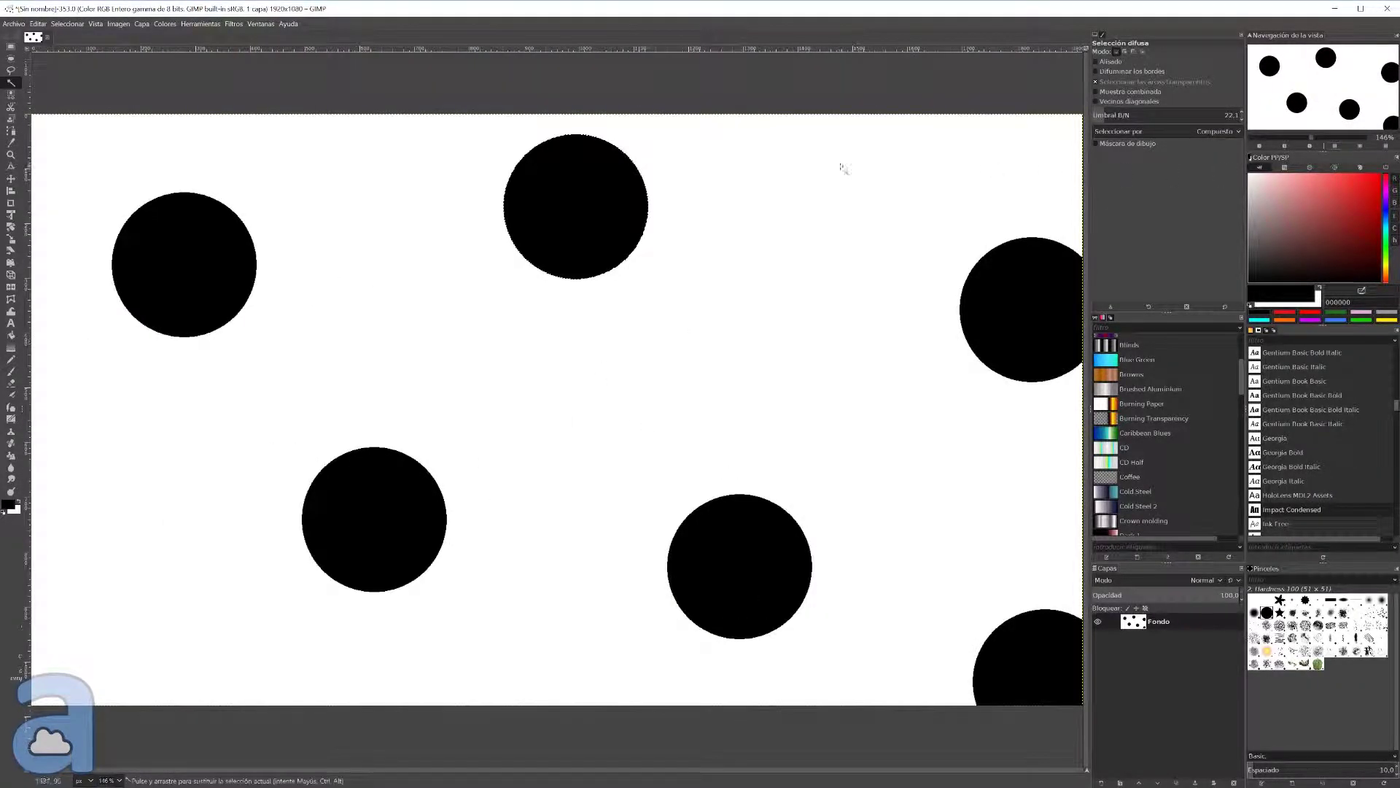
pyautogui.click(1311, 312)
pyautogui.moveTo(1282, 306); pyautogui.dragTo(593, 219)
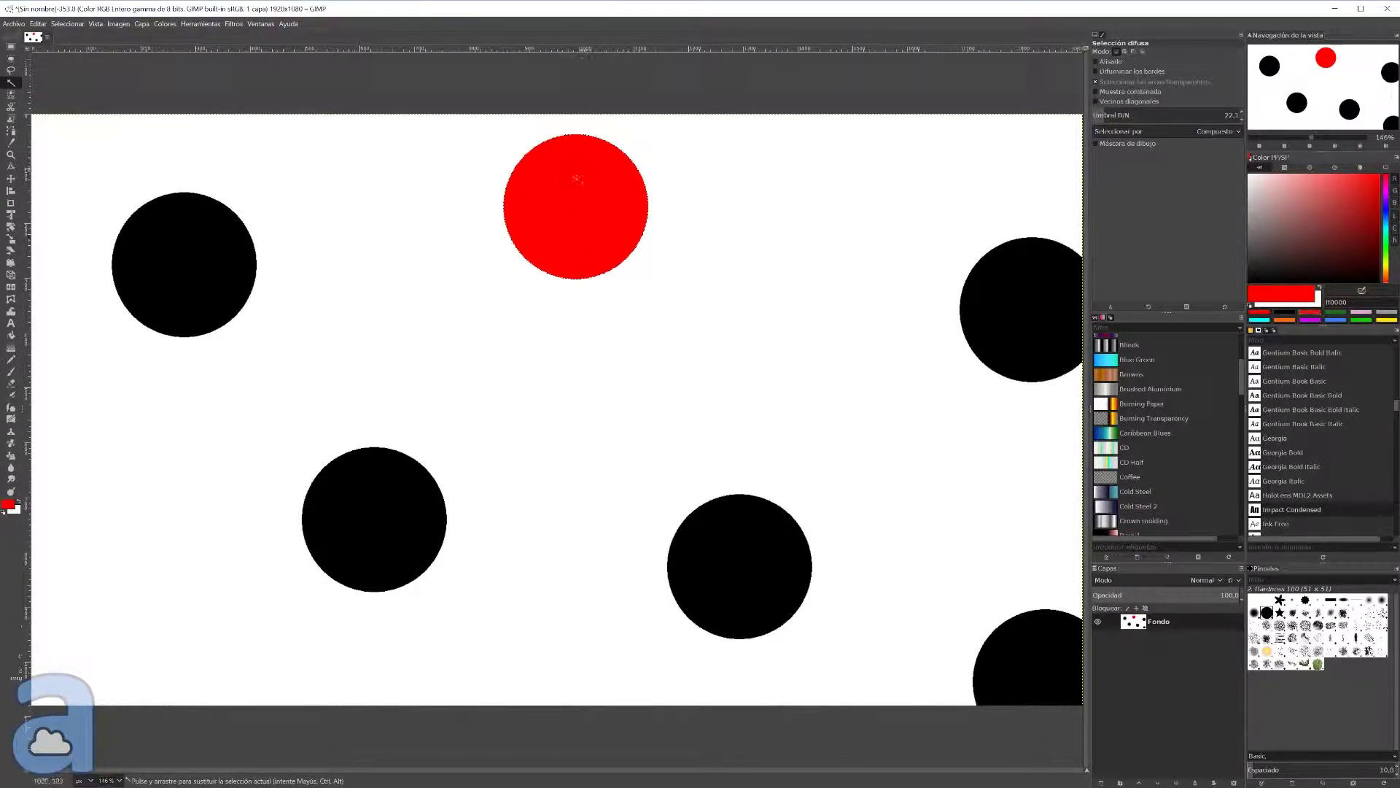
pyautogui.hotkey('ctrl', 'z')
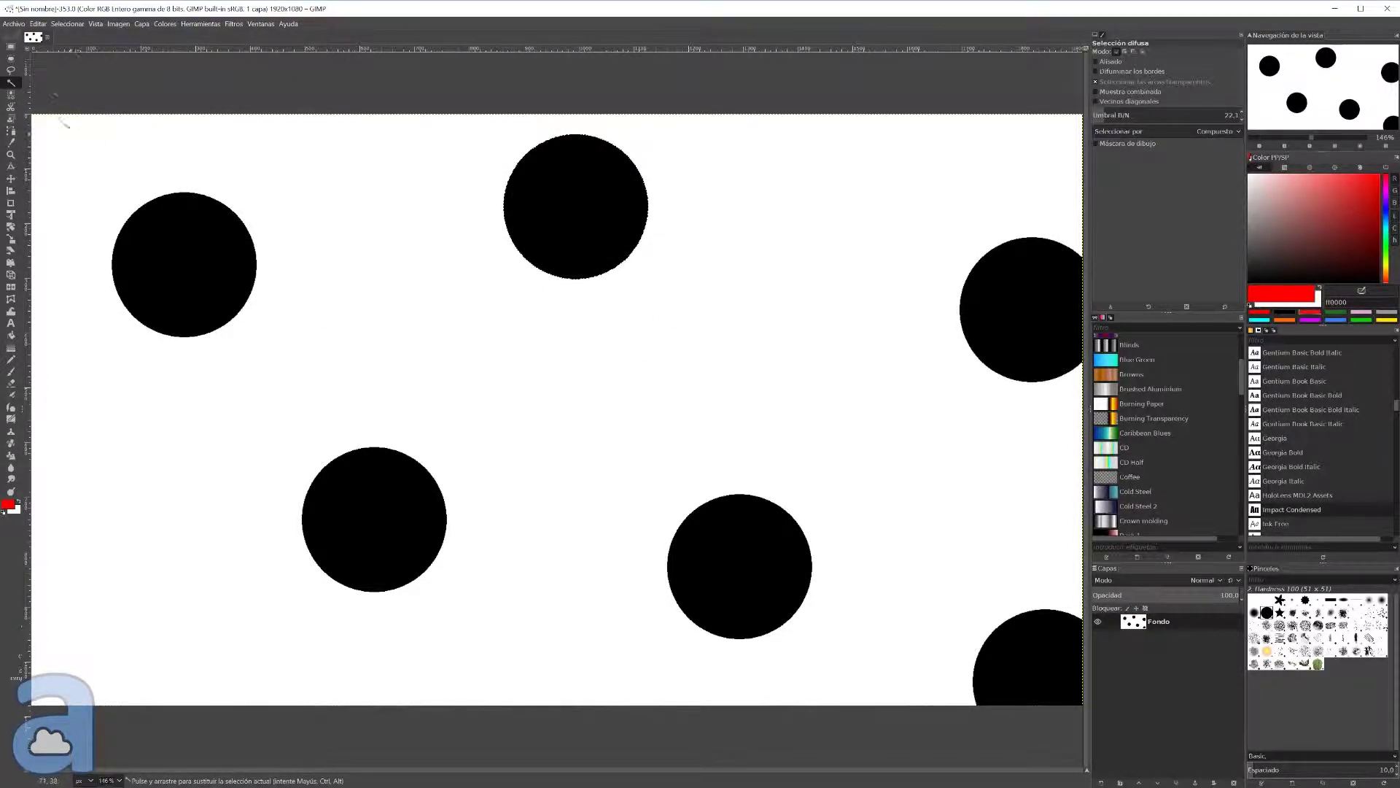
# - Select all black circles with Select by Color and fill them with red
pyautogui.click(11, 94)
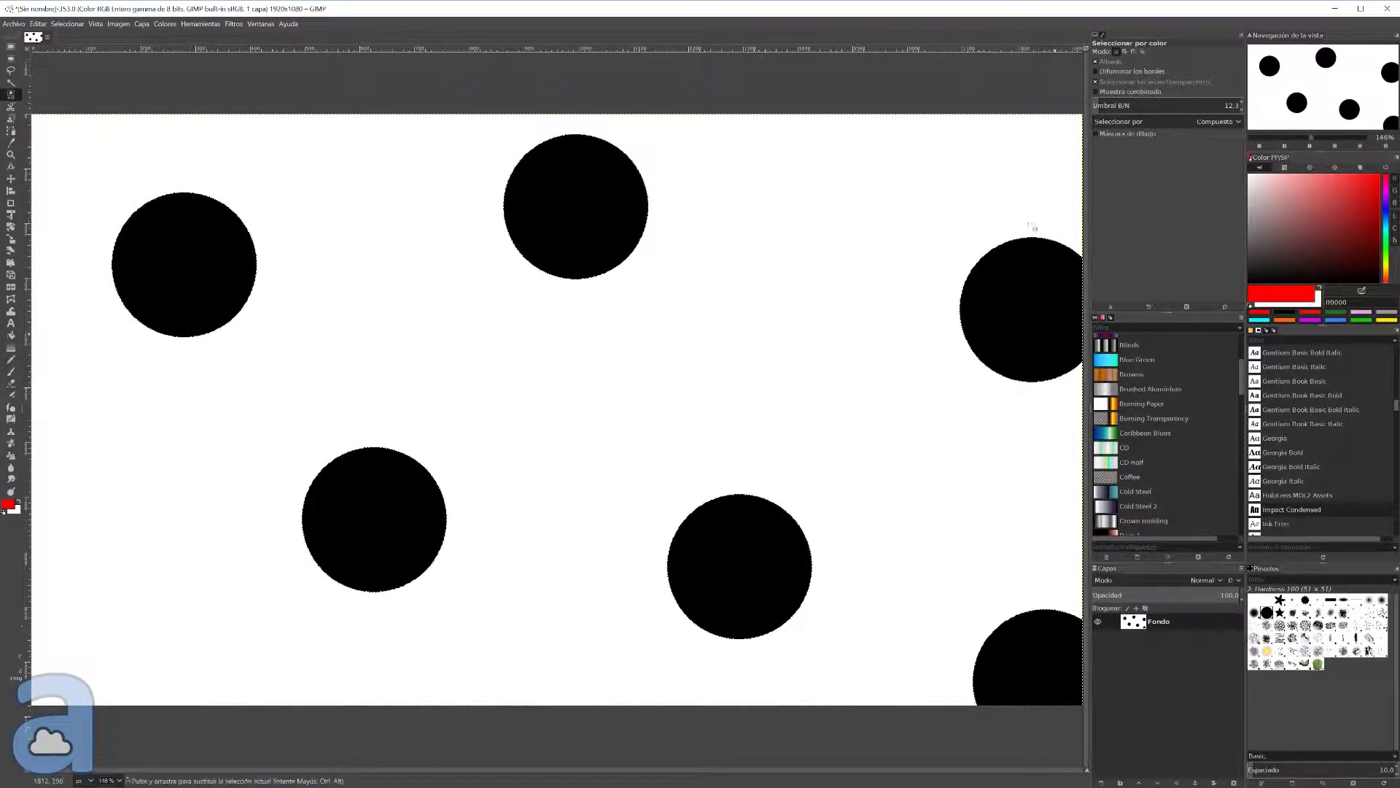
pyautogui.moveTo(1290, 299)
pyautogui.mouseDown()
pyautogui.moveTo(1260, 329)
pyautogui.moveTo(572, 210)
pyautogui.mouseUp()
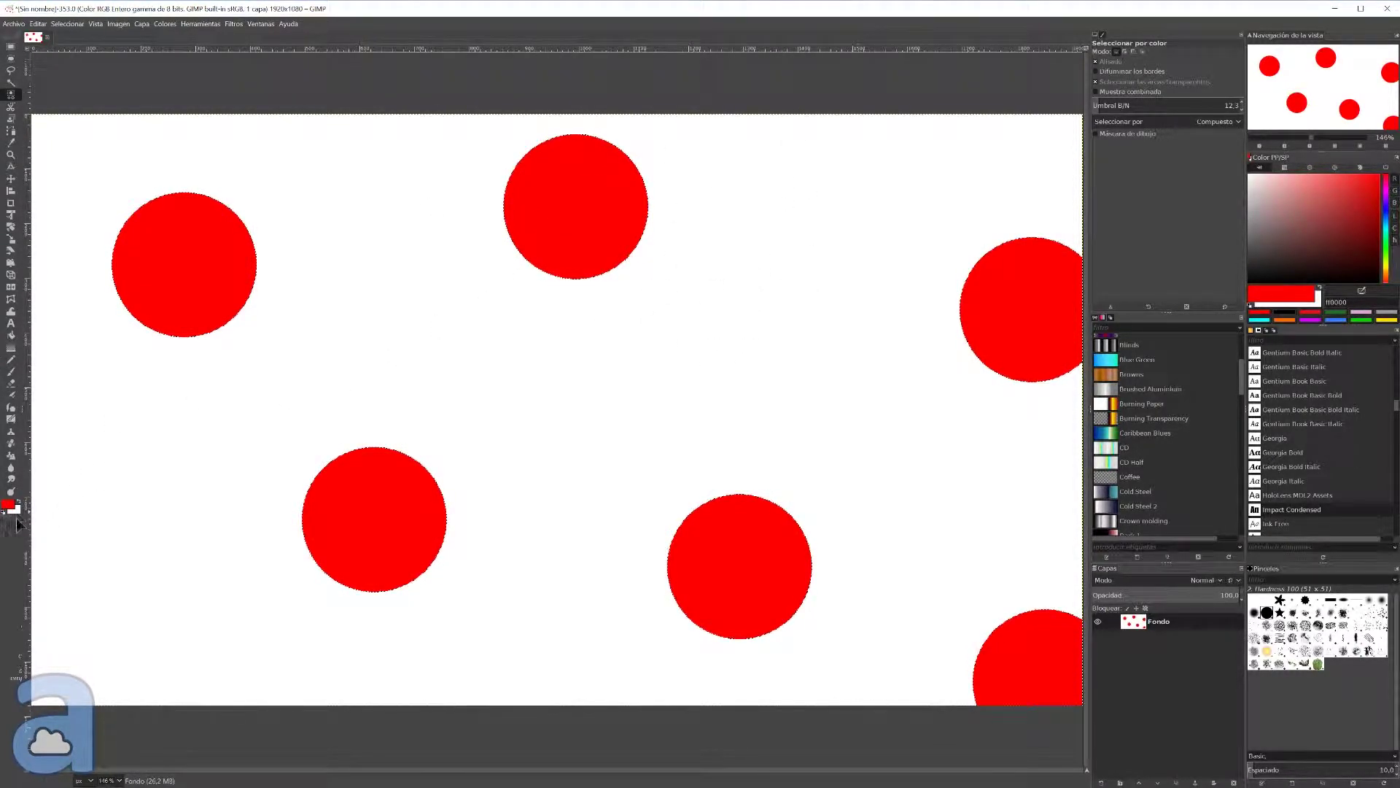
# - Erase the red circles and clear the selection, leaving a plain white canvas
pyautogui.press('Delete')
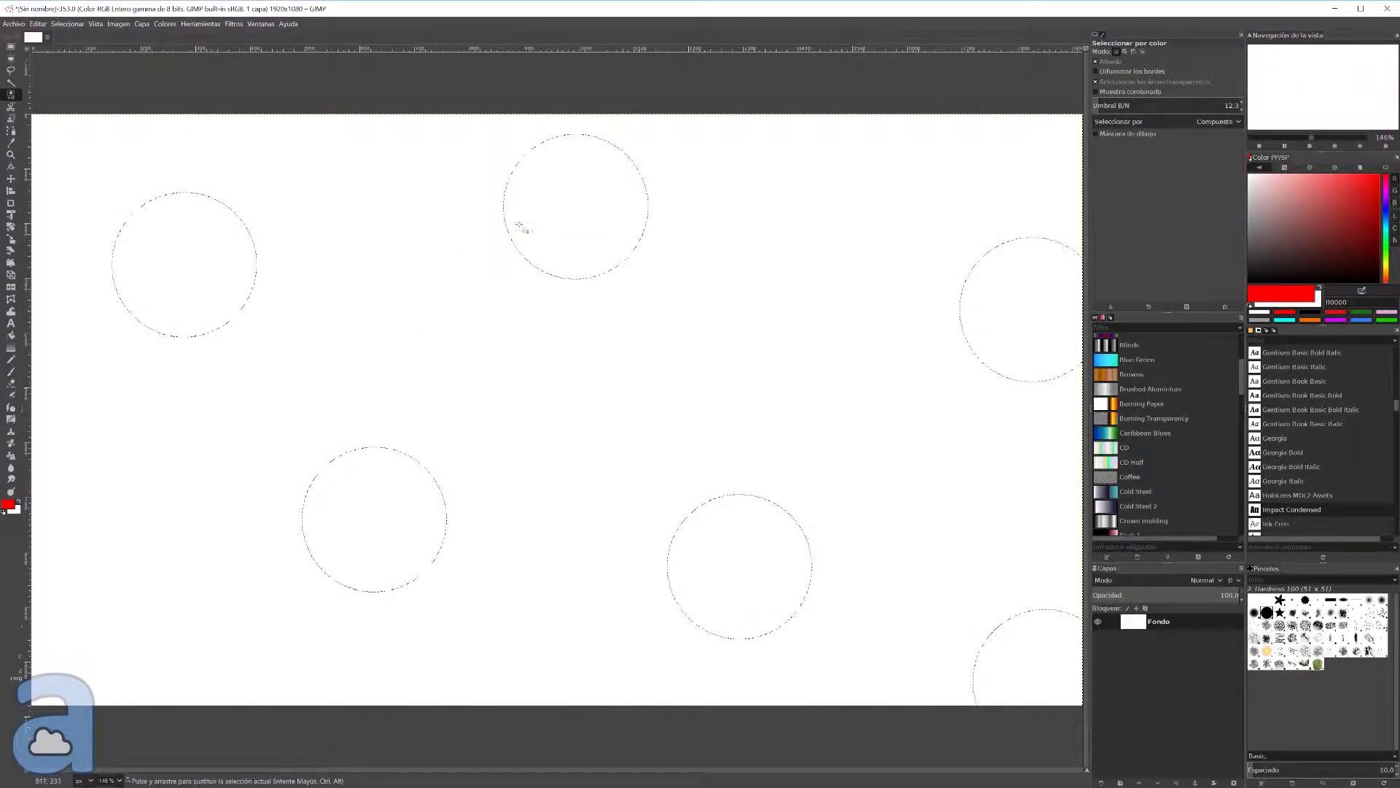
pyautogui.click(67, 23)
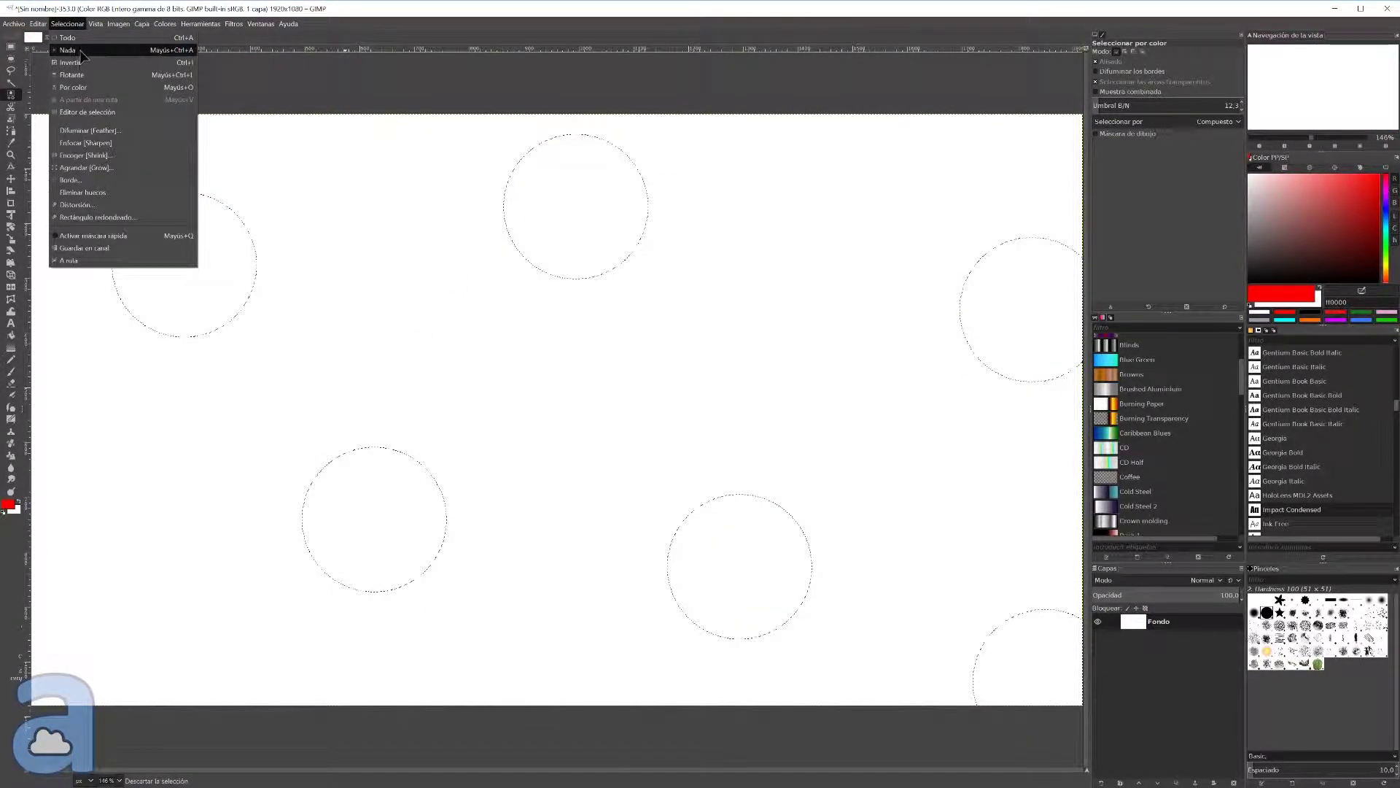
pyautogui.click(67, 49)
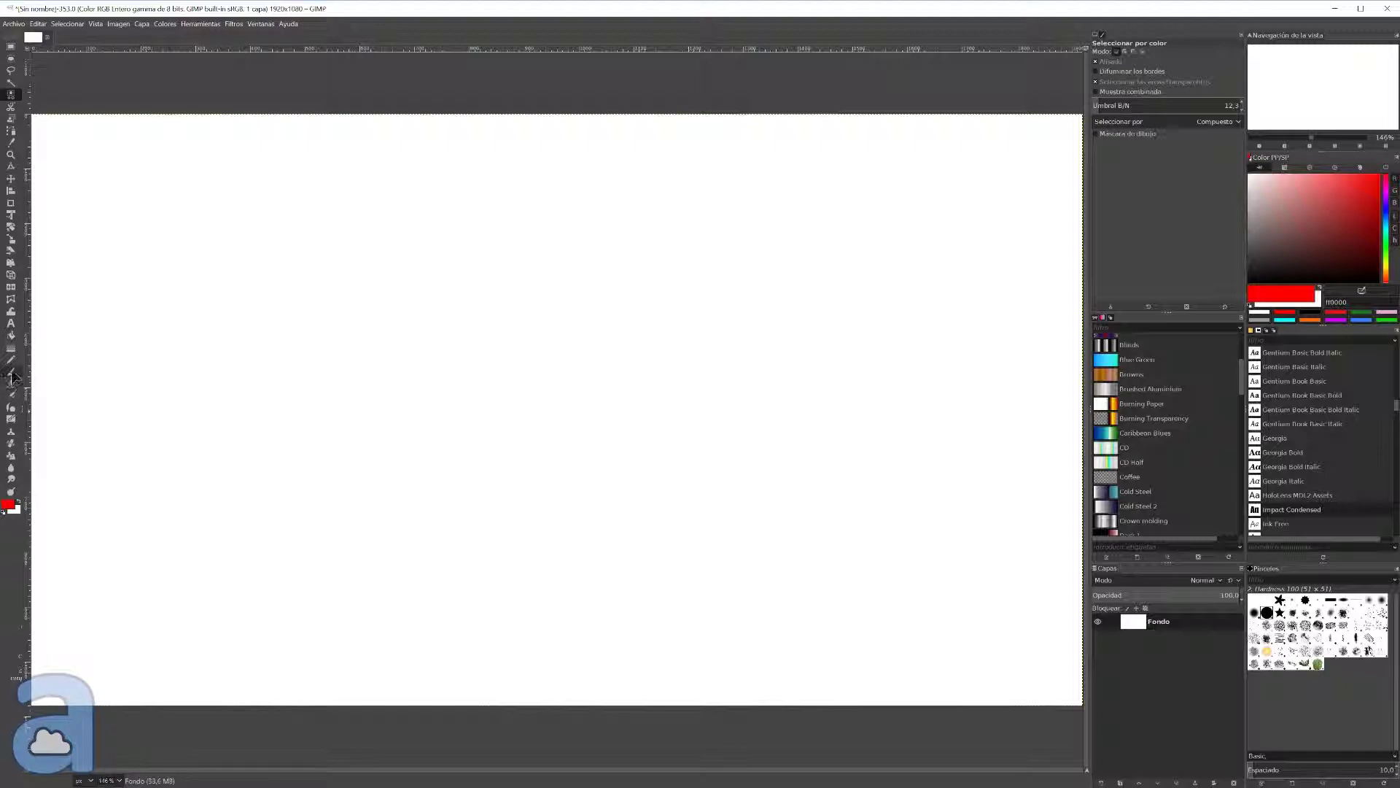
# - Paint three soft black dots with the Paintbrush at hardness about 76, after an undone test dab
pyautogui.click(11, 370)
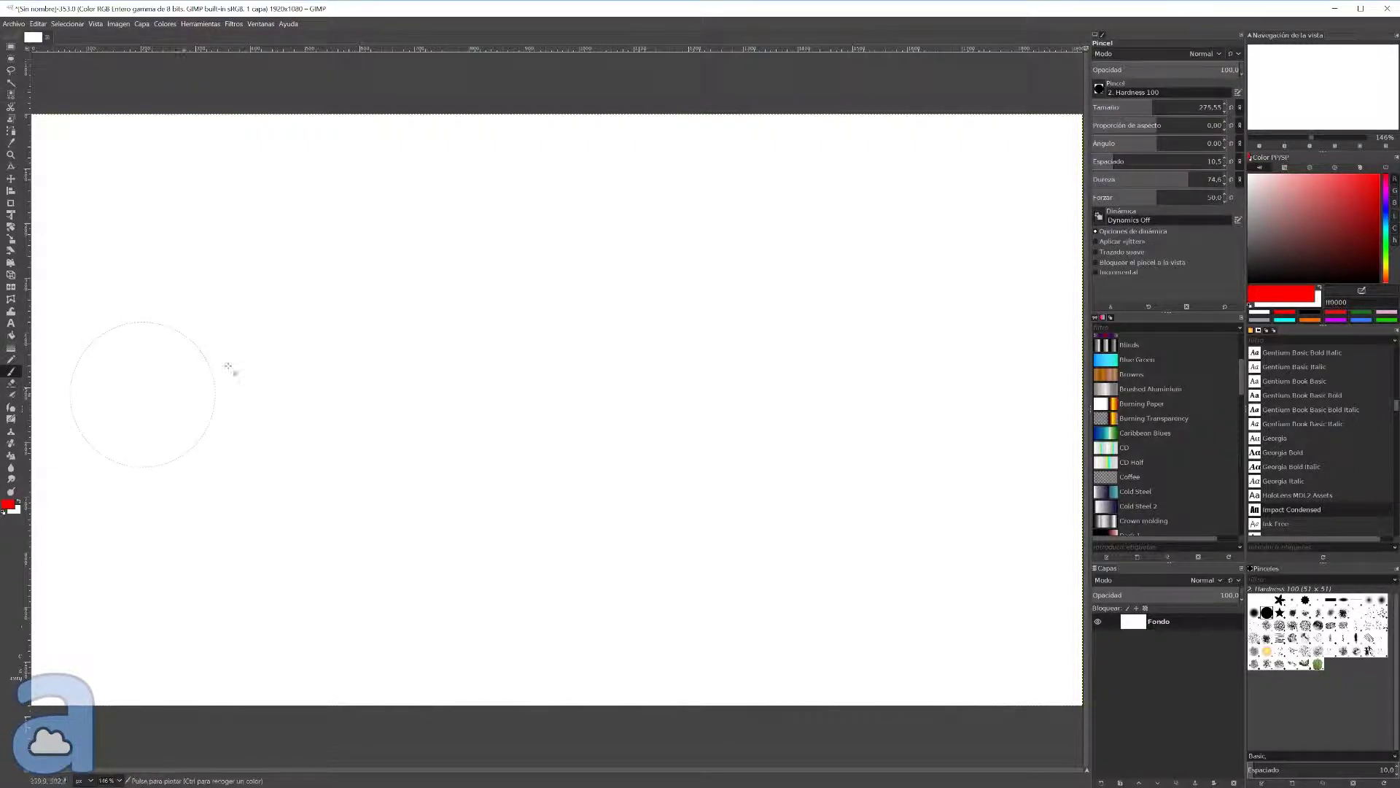
pyautogui.click(1312, 313)
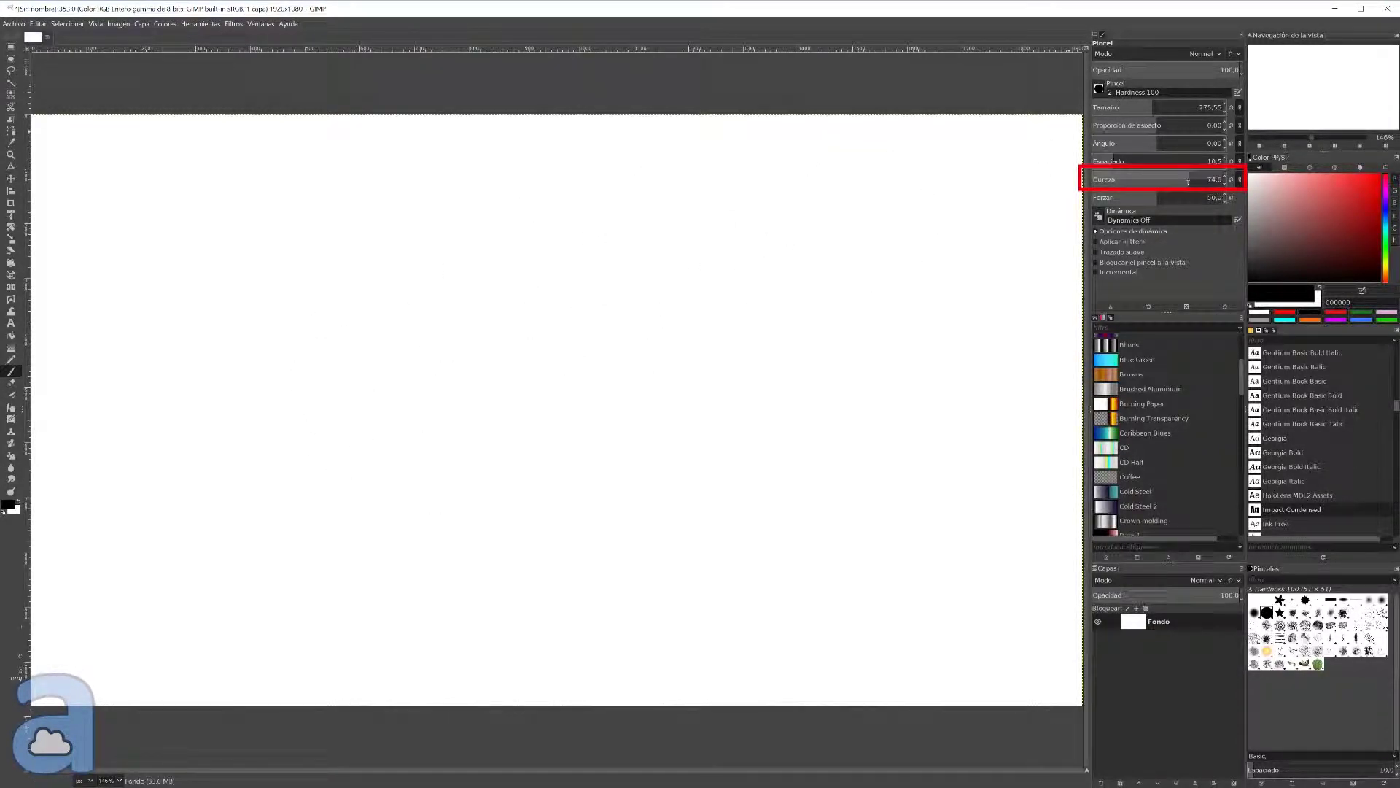
pyautogui.moveTo(1188, 179); pyautogui.dragTo(1149, 179)
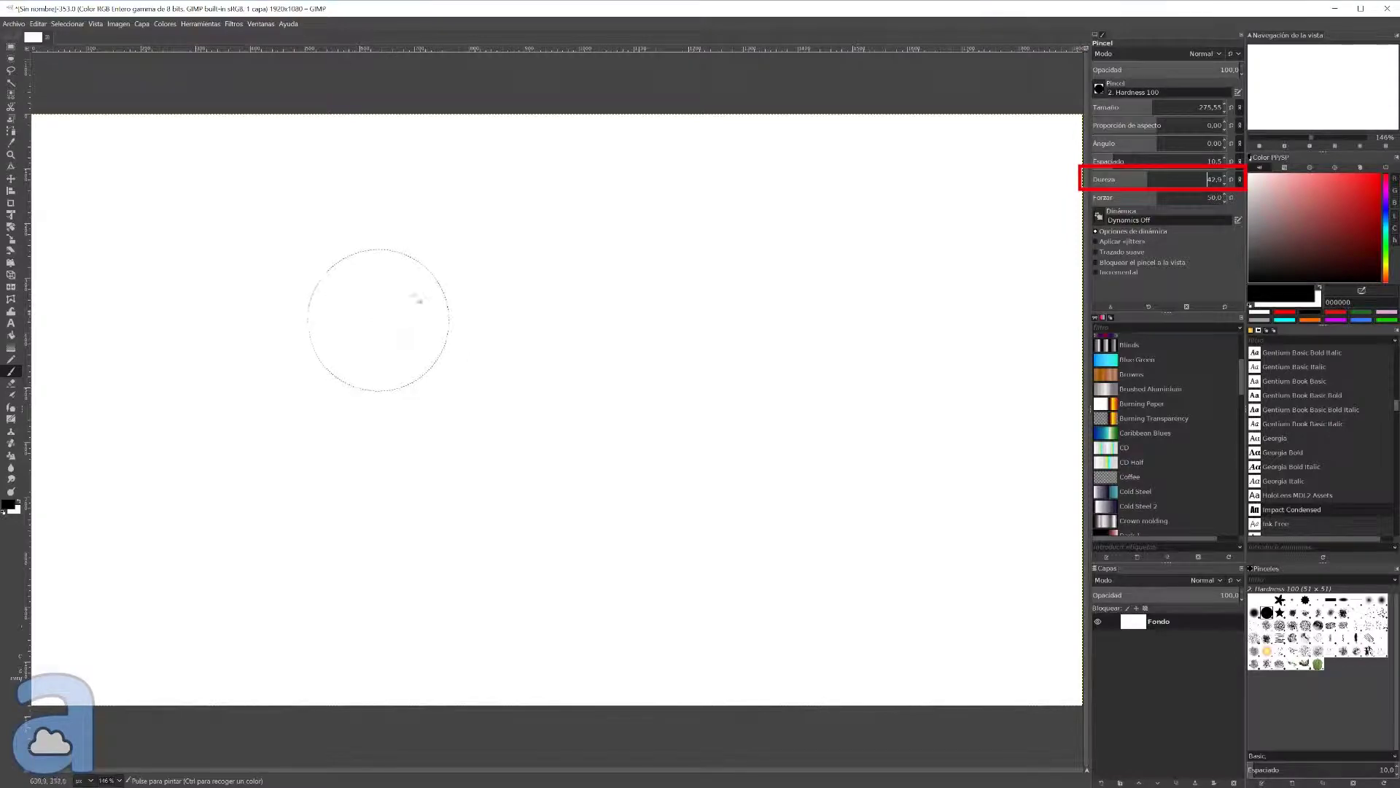
pyautogui.click(179, 218)
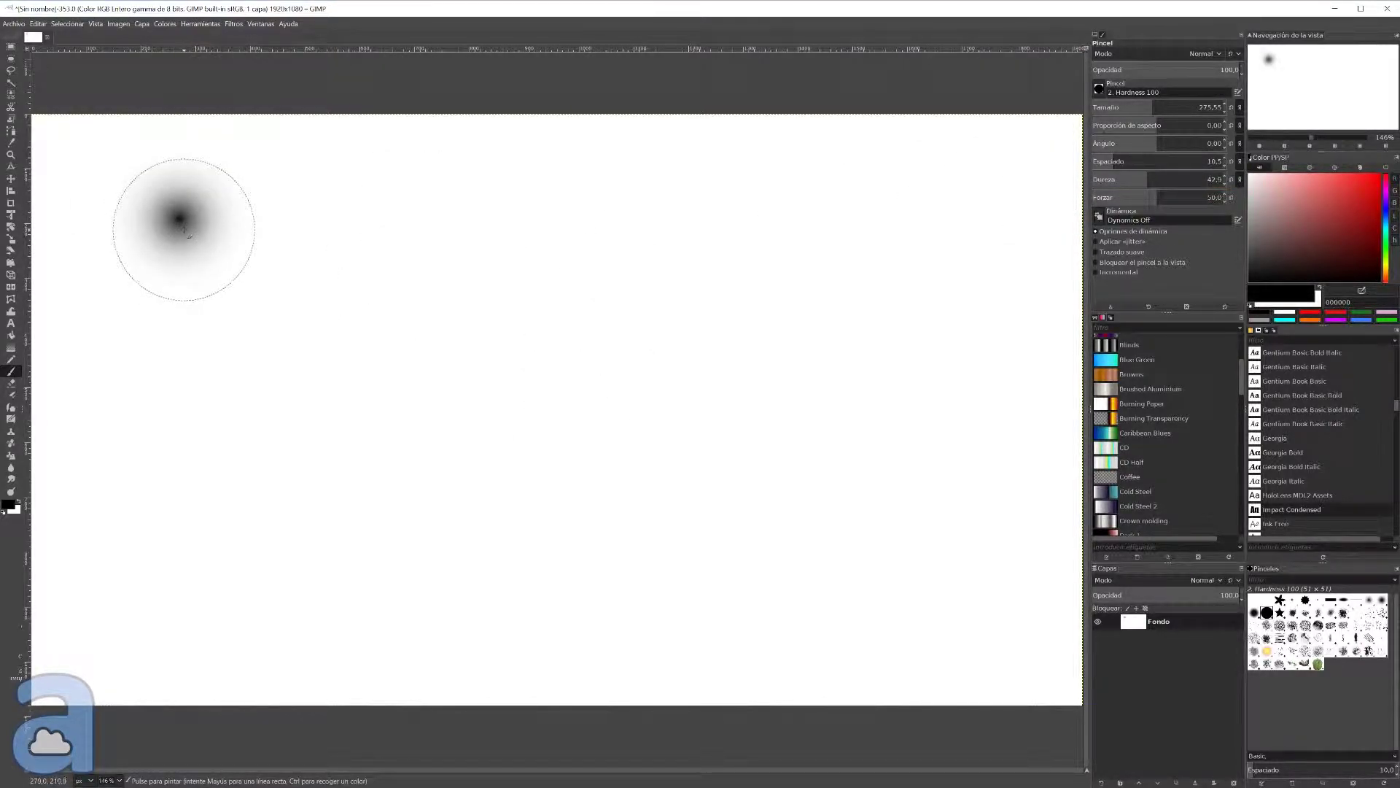
pyautogui.hotkey('ctrl', 'z')
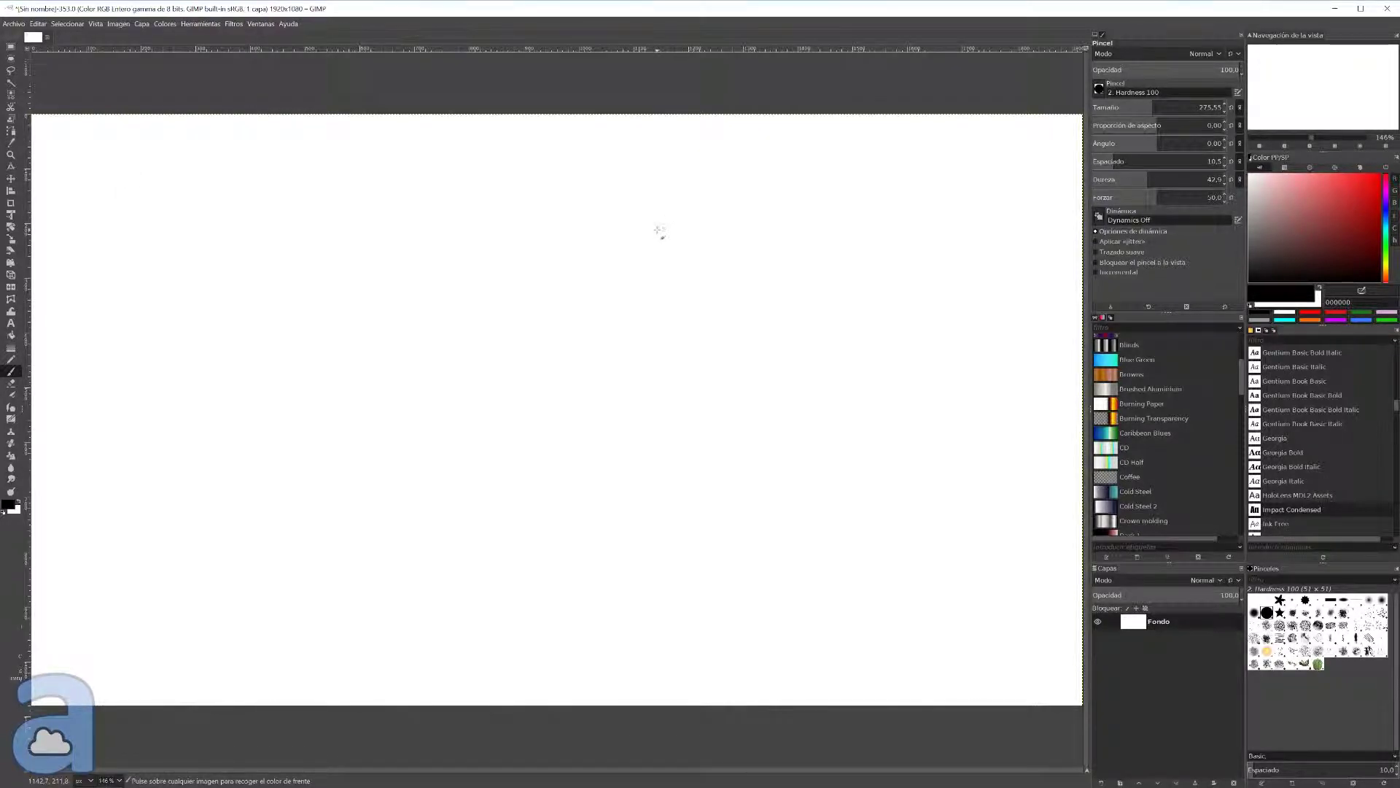
pyautogui.moveTo(1147, 180); pyautogui.dragTo(1192, 180)
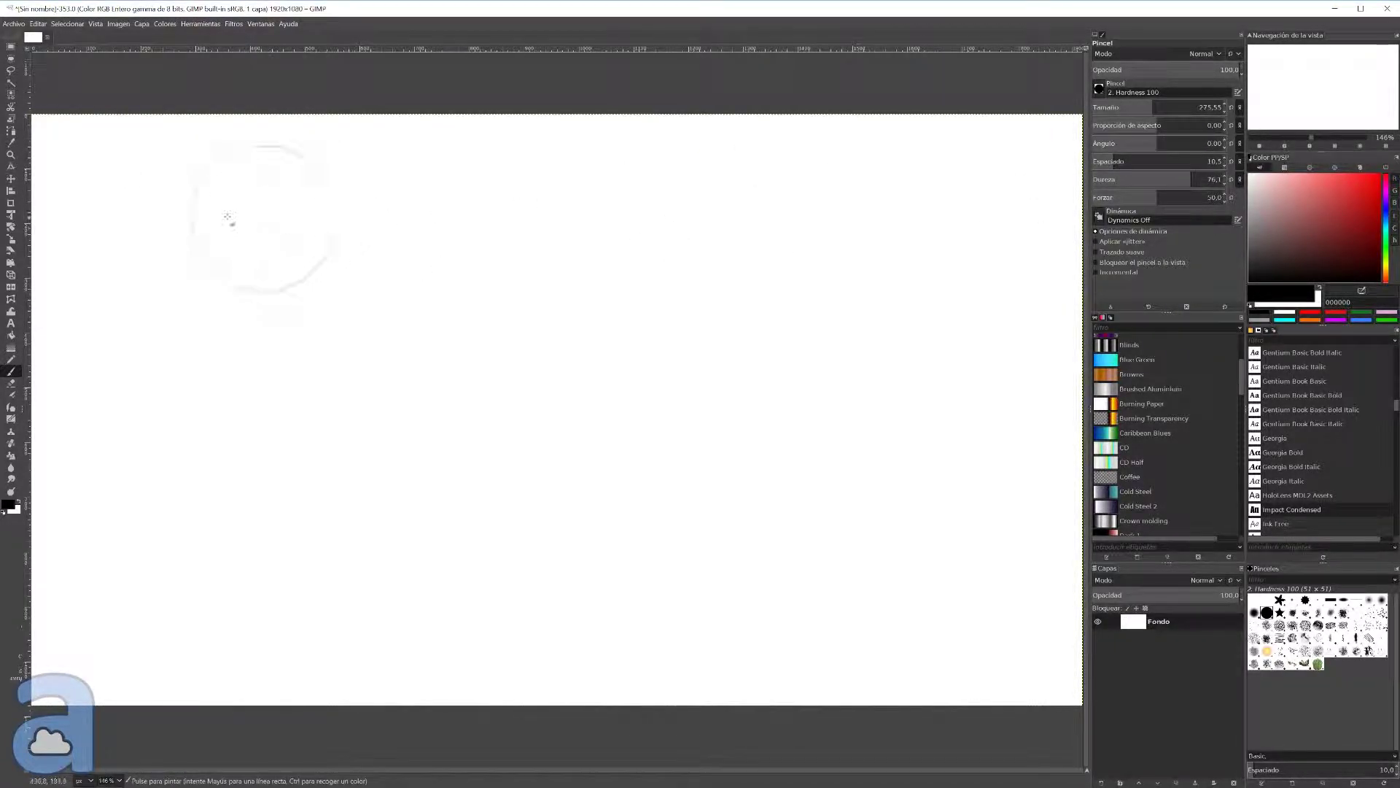
pyautogui.click(175, 220)
pyautogui.click(656, 215)
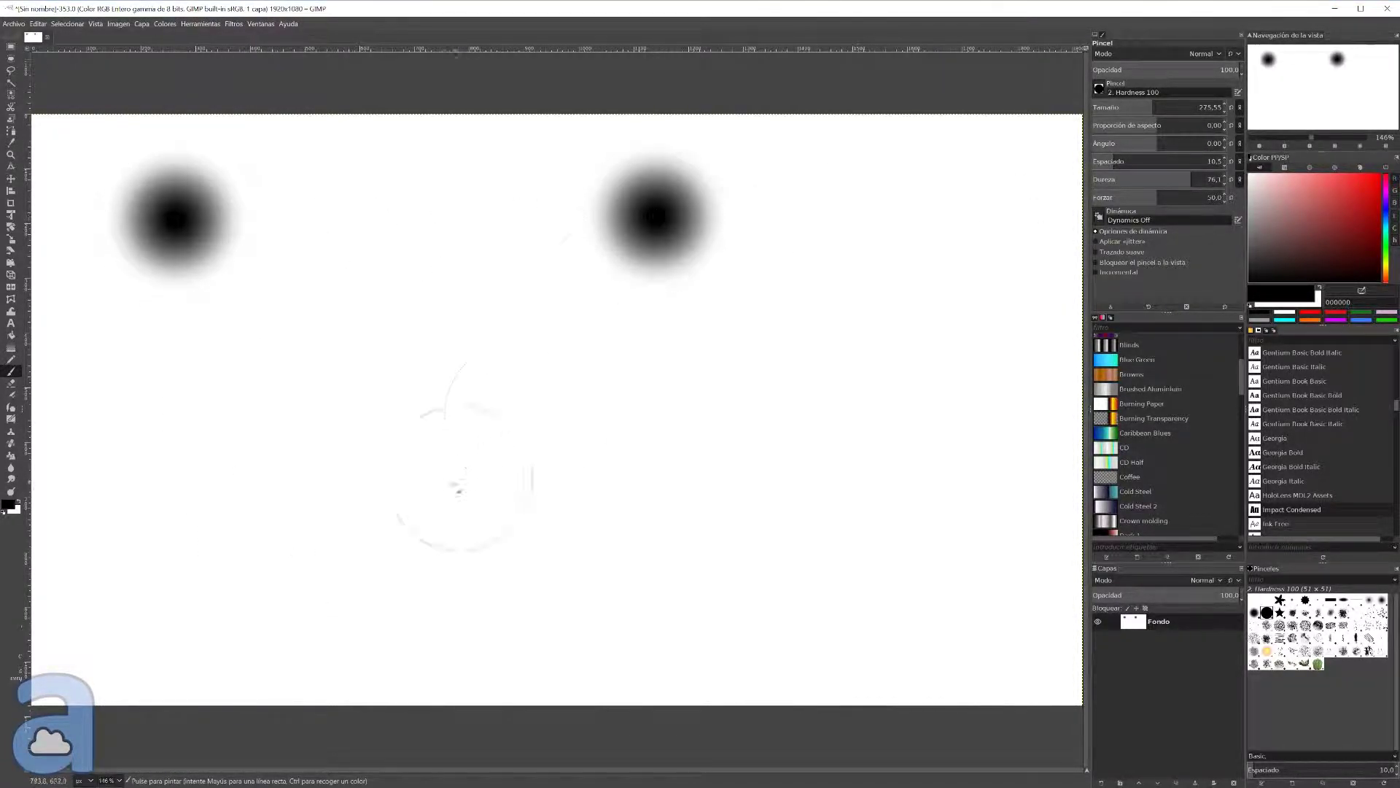
pyautogui.click(297, 455)
# - Paint soft black dots at lower centre and on the right, then choose Select by Color
pyautogui.click(749, 442)
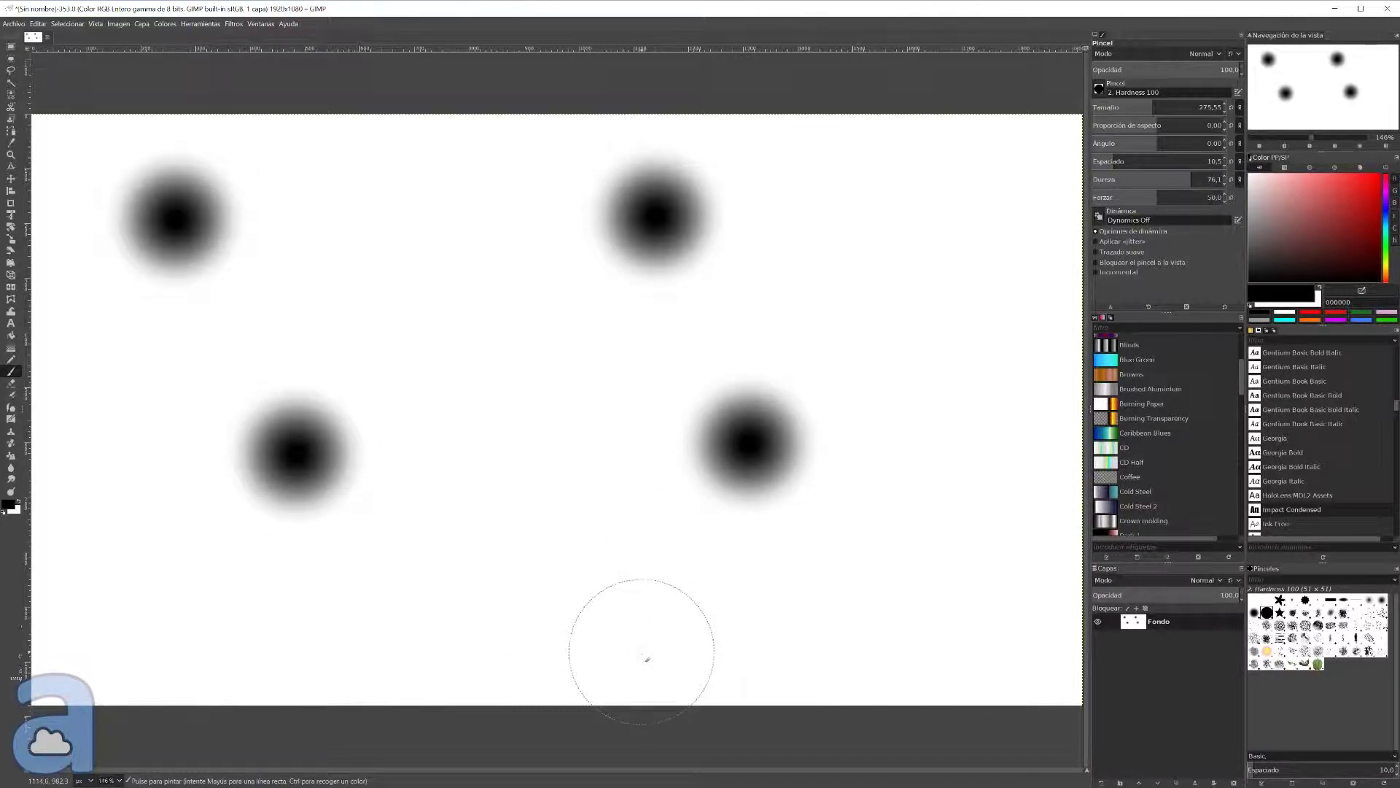
pyautogui.click(977, 292)
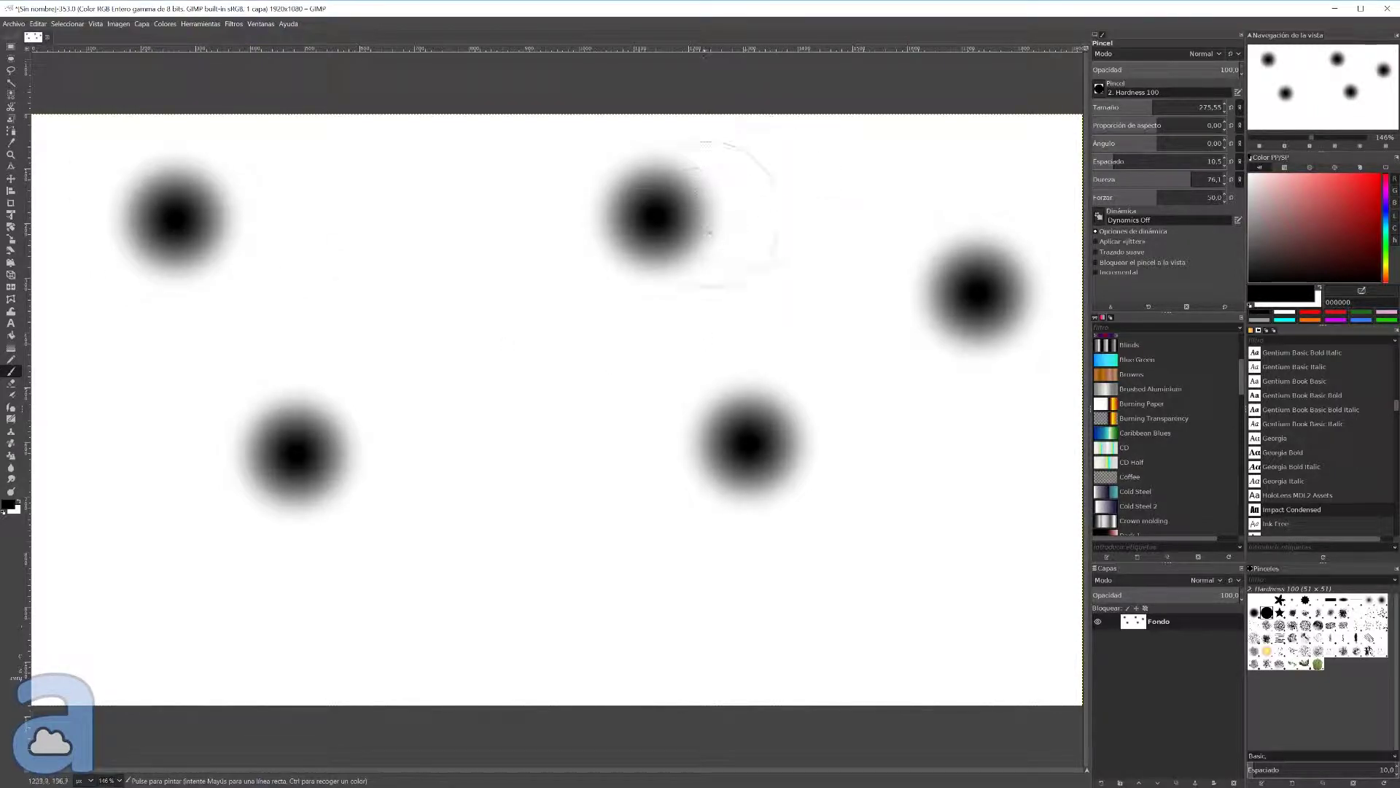
pyautogui.click(11, 94)
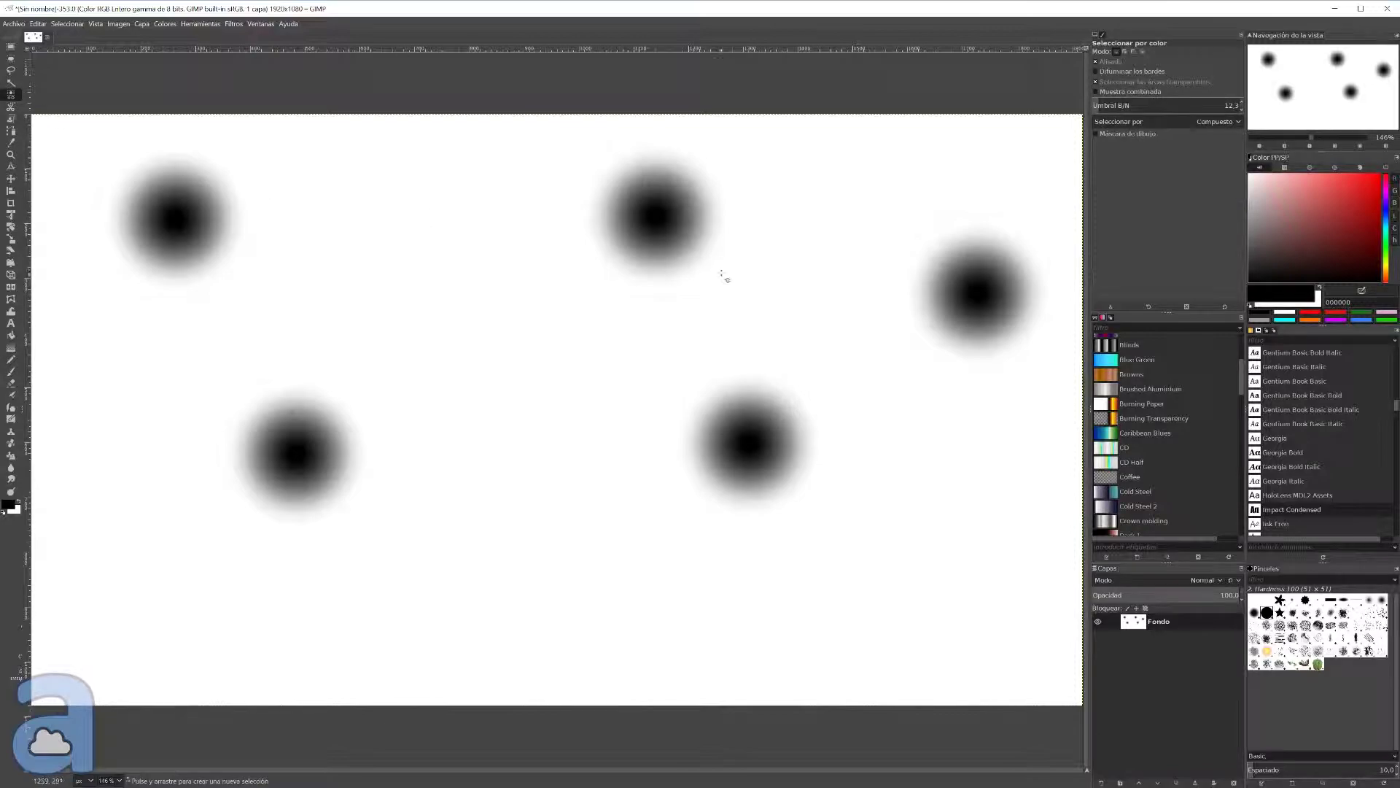
# - Select a dot's black core by colour at threshold 12.2 and zoom in to inspect its edge
pyautogui.press('3')
pyautogui.click(658, 217)
pyautogui.scroll(-5, 644, 442)
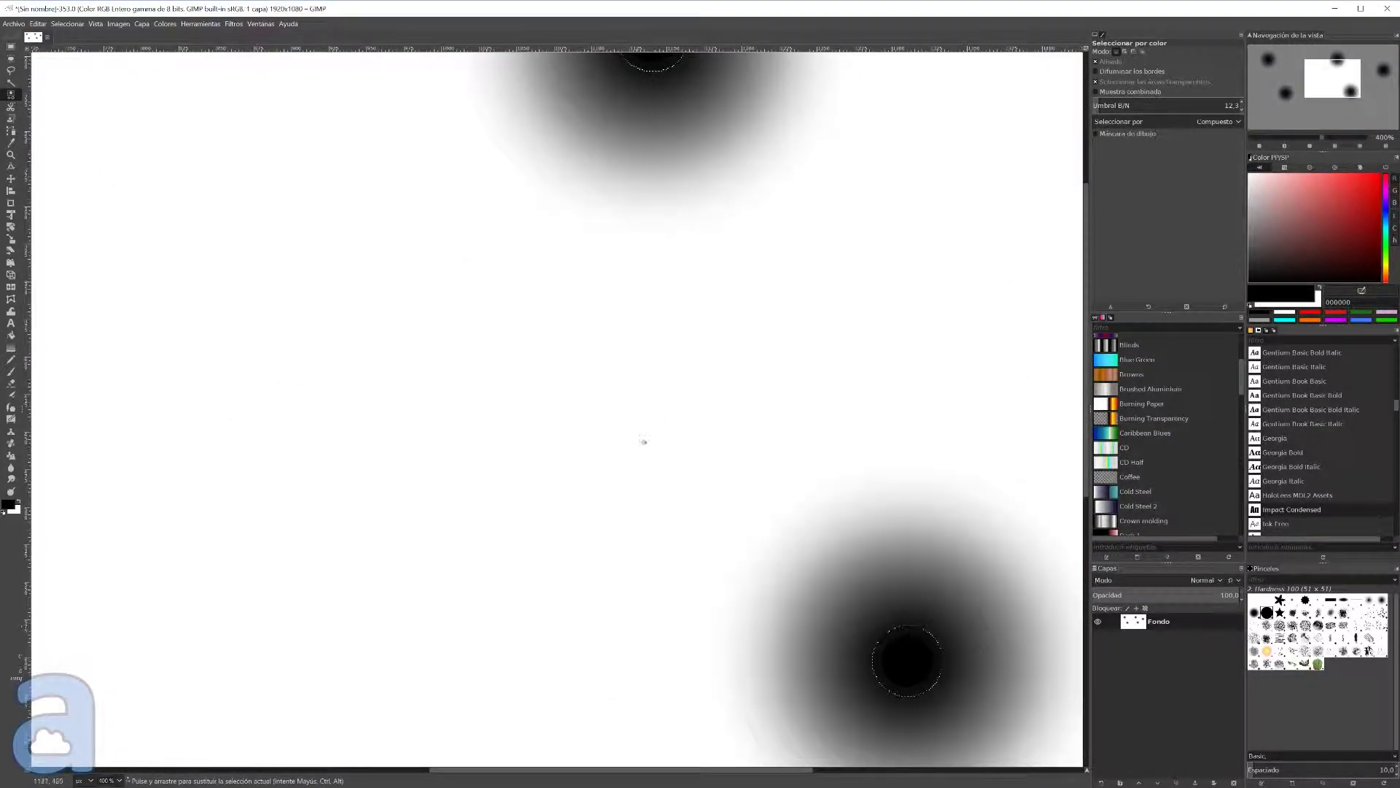
pyautogui.press('2')
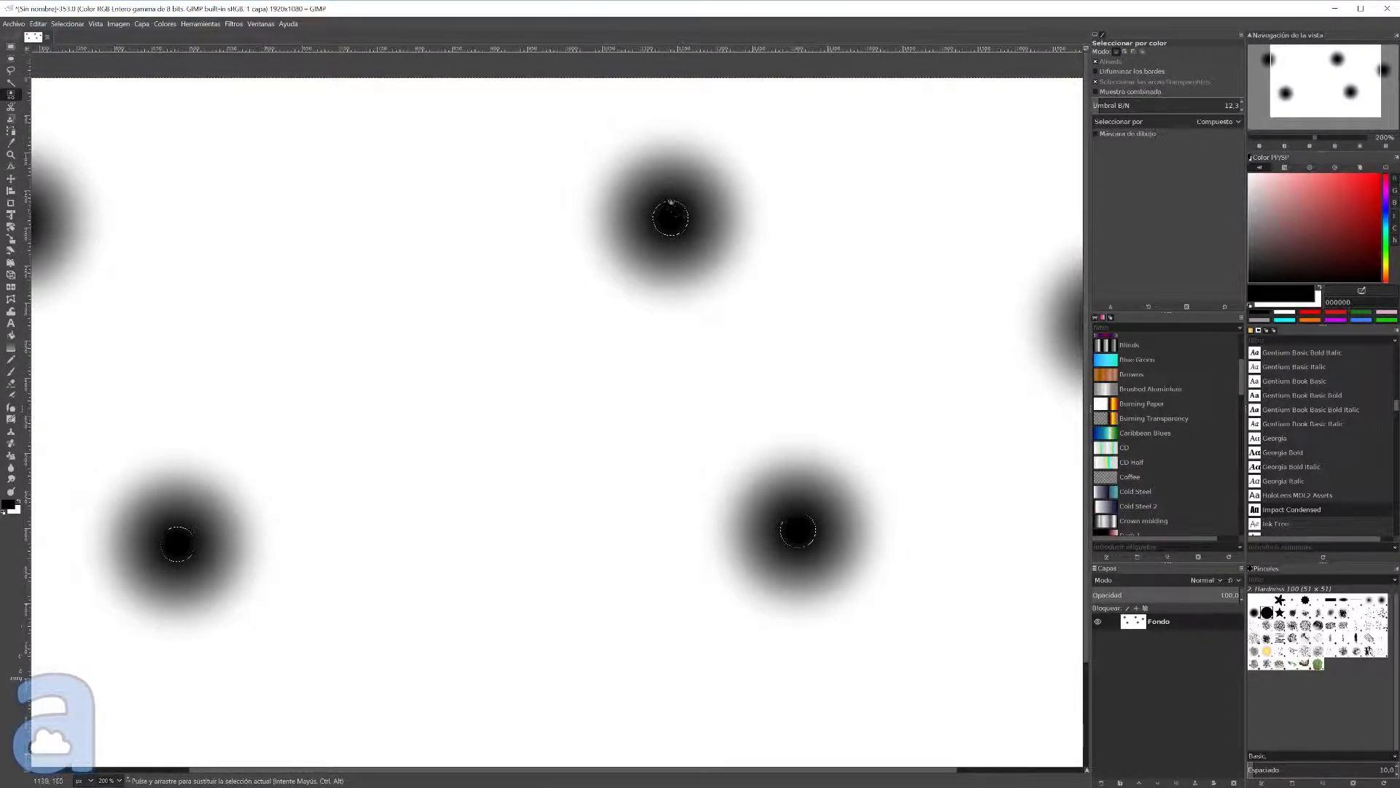
pyautogui.keyDown('ctrl'); pyautogui.scroll(3, 671, 218); pyautogui.keyUp('ctrl')
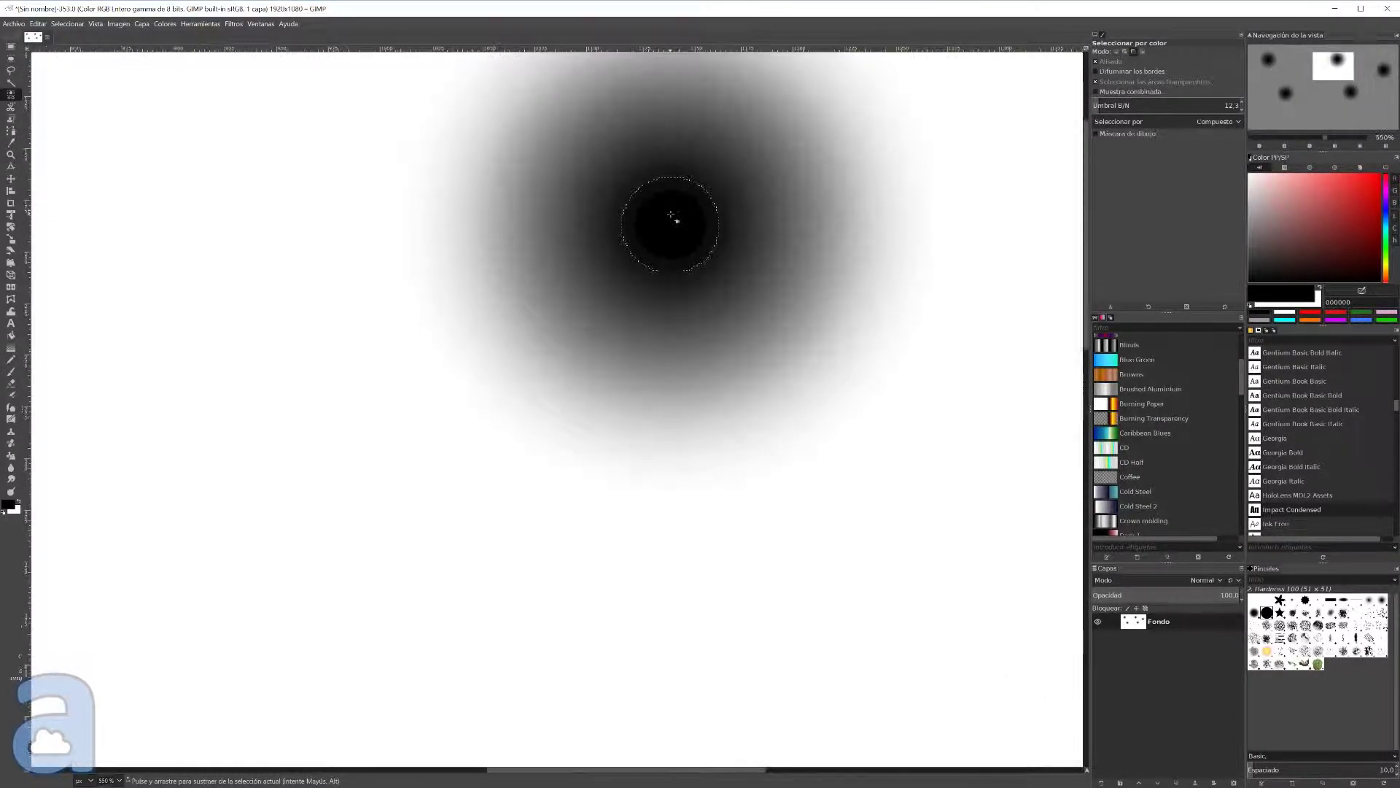
pyautogui.keyDown('ctrl'); pyautogui.scroll(4, 675, 234); pyautogui.keyUp('ctrl')
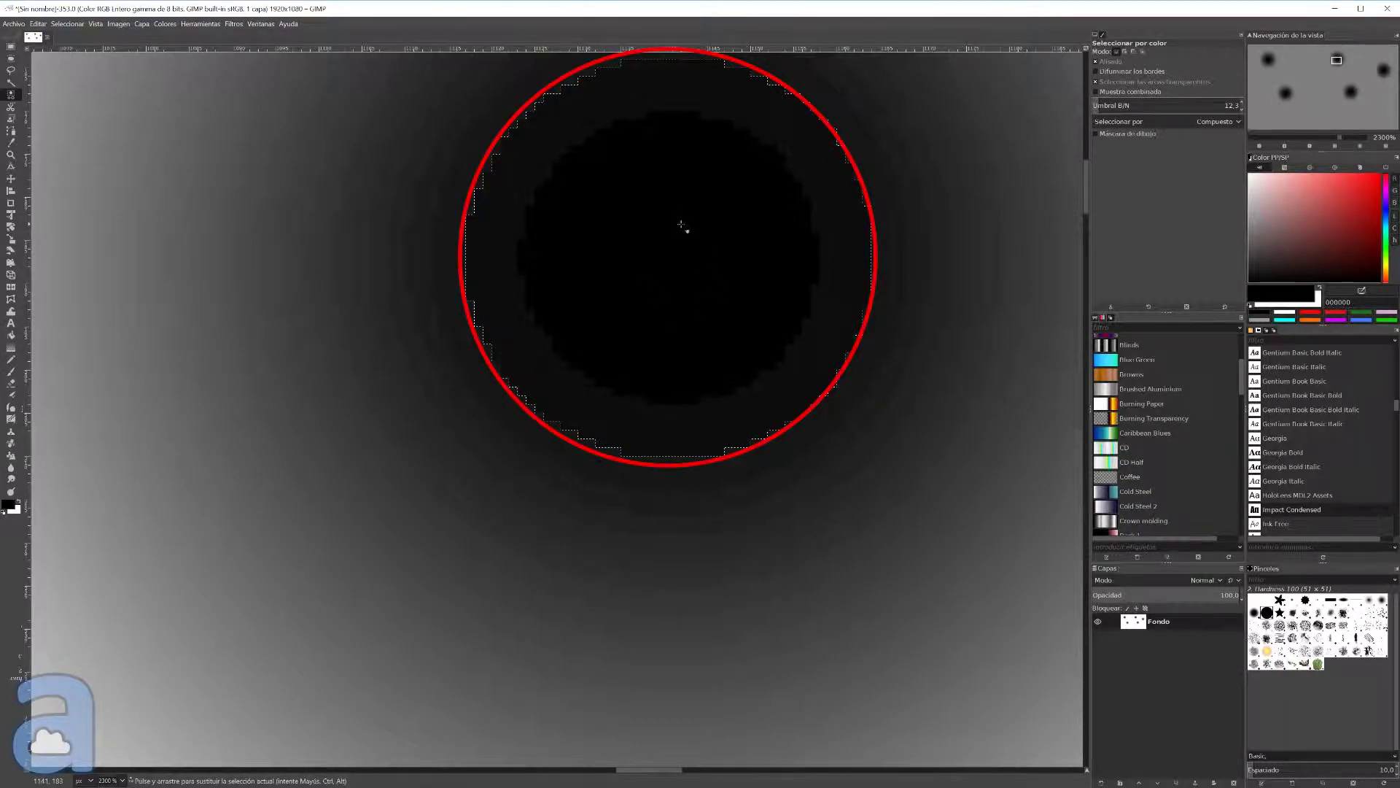
pyautogui.scroll(-3, 681, 225)
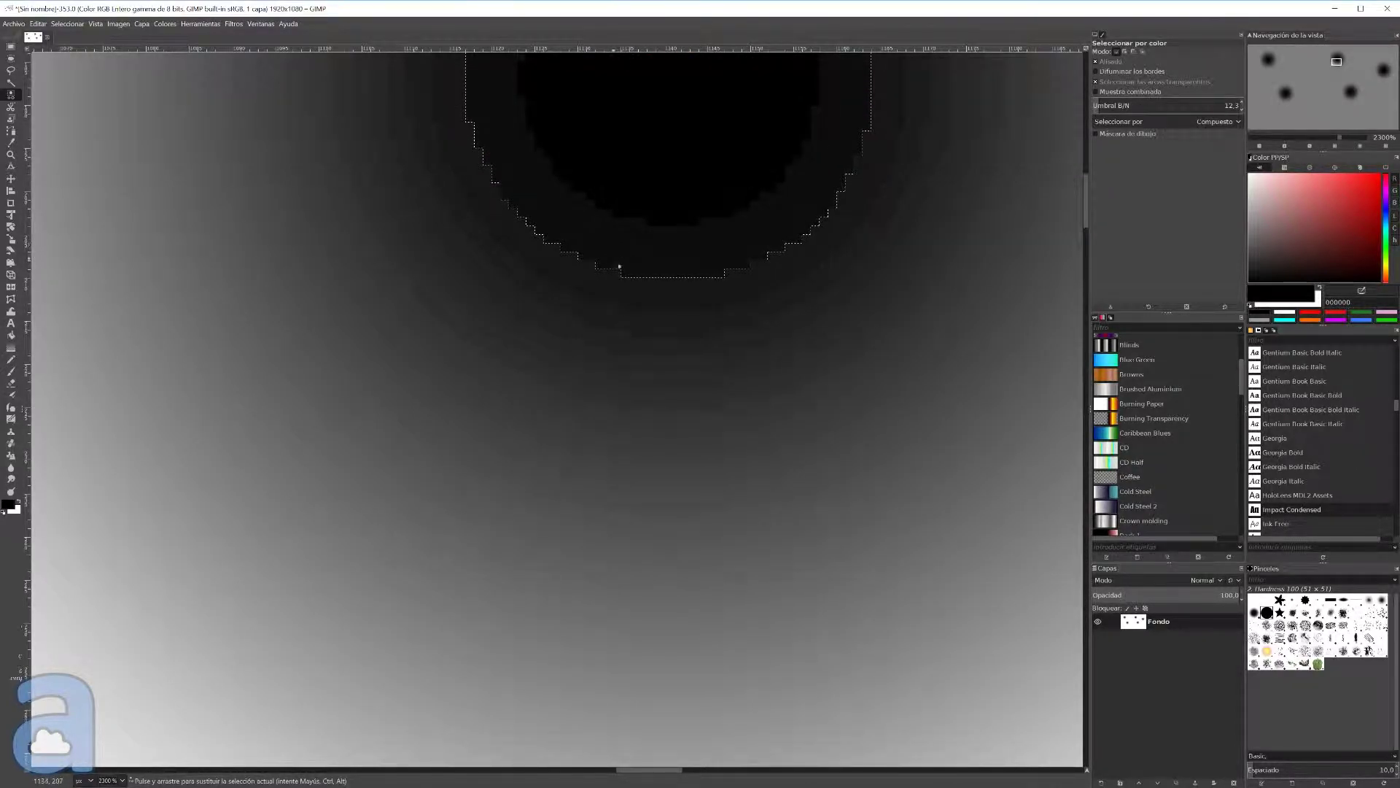
pyautogui.scroll(-5, 596, 329)
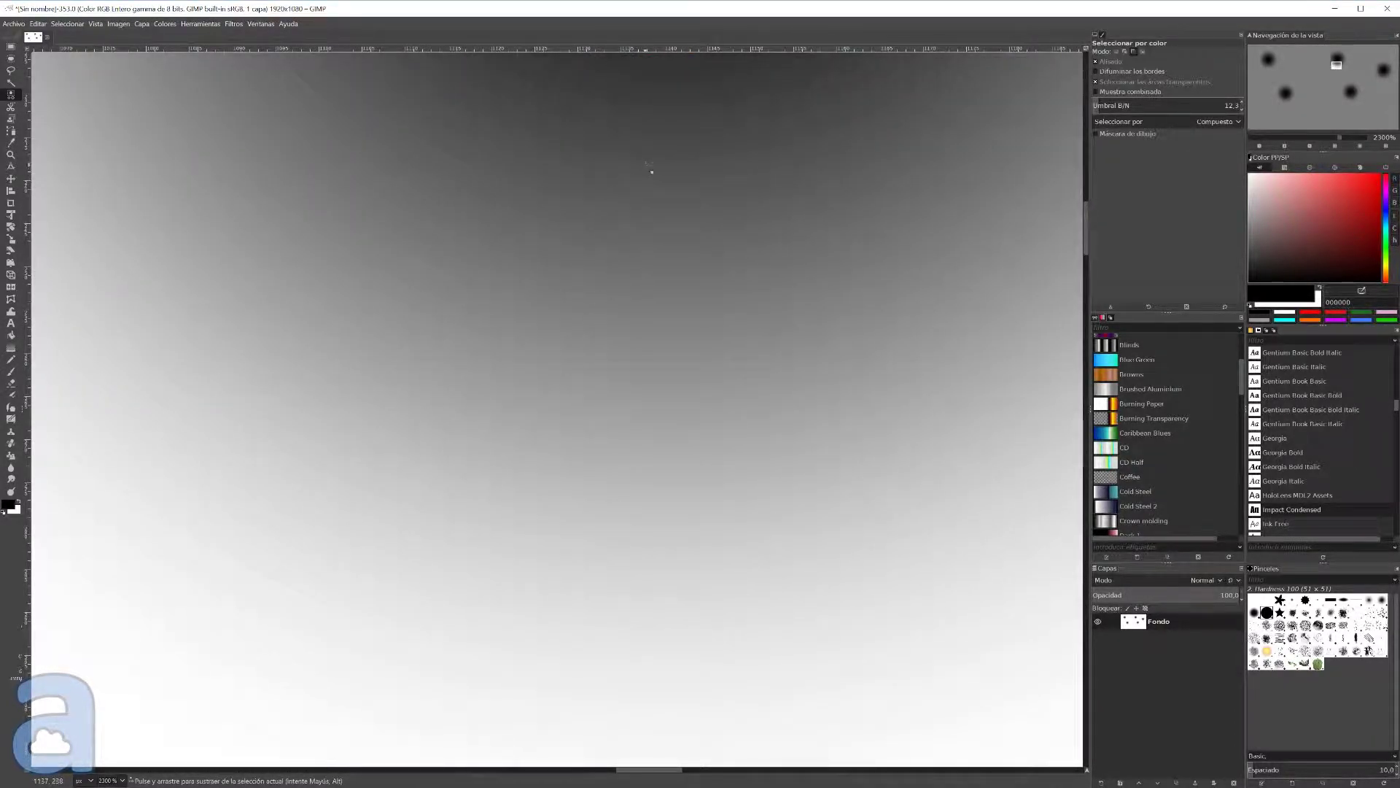
pyautogui.scroll(-1, 645, 195)
pyautogui.scroll(-1, 646, 196)
pyautogui.scroll(1, 646, 195)
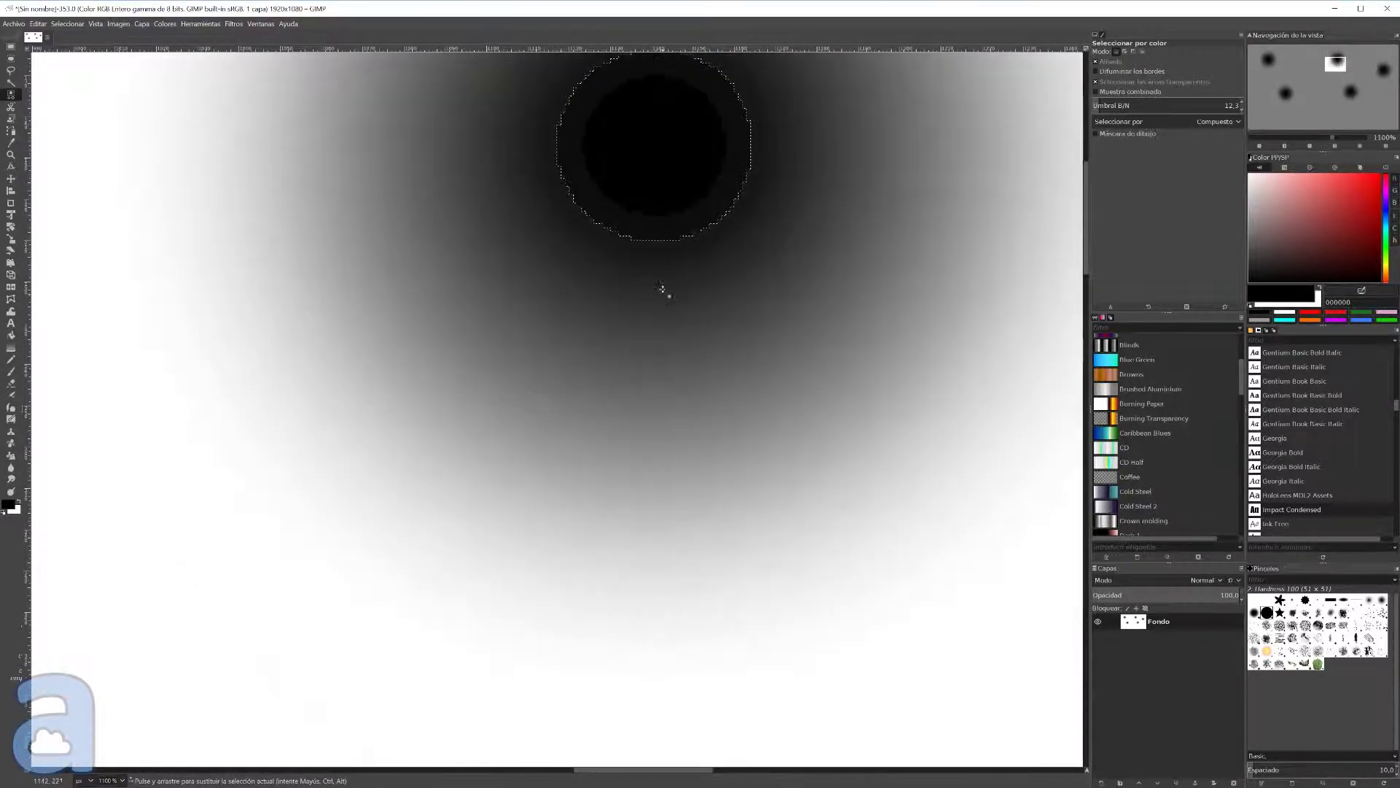
pyautogui.scroll(3, 657, 287)
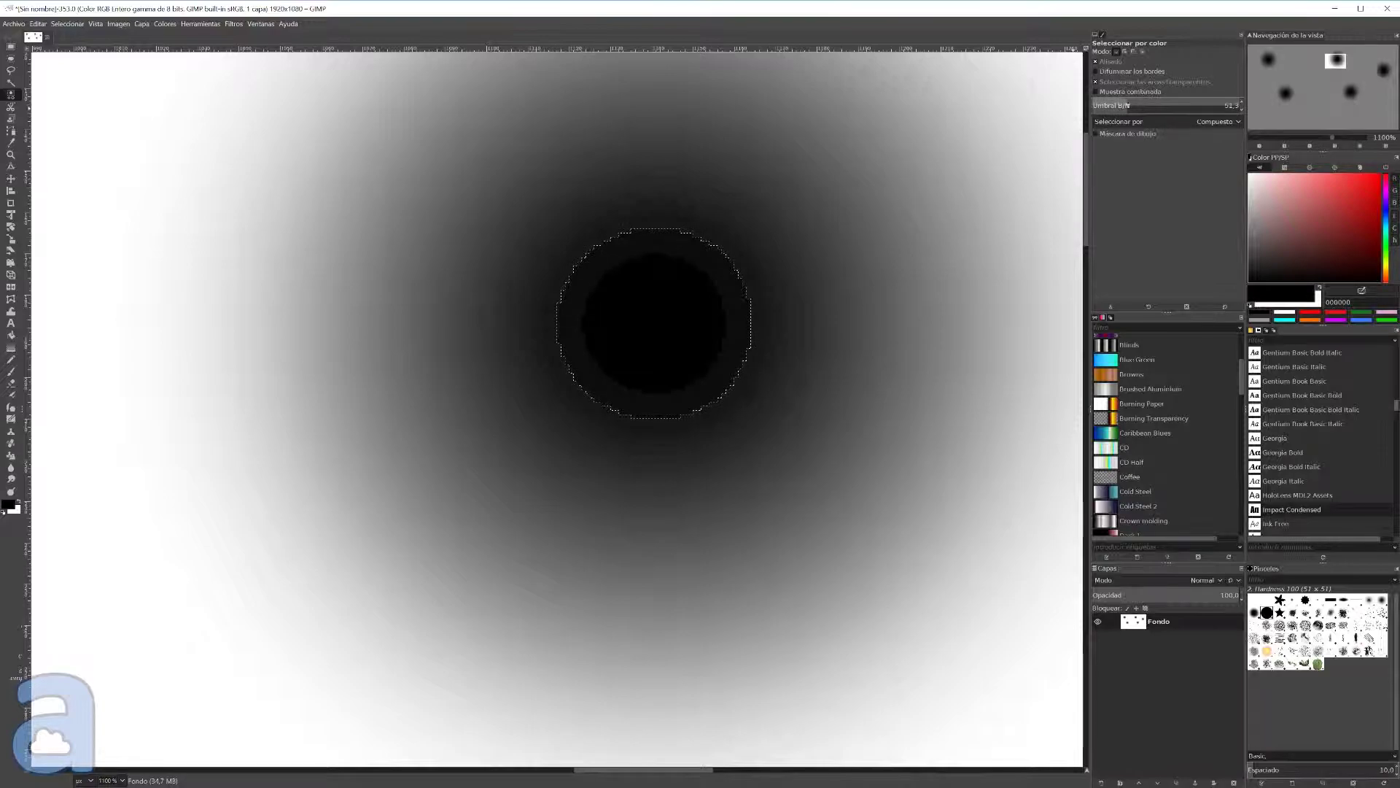
# - Reselect the dot at threshold about 62.3, then 104.5, zooming out to check the wider selection
pyautogui.moveTo(1119, 106); pyautogui.dragTo(1153, 106)
pyautogui.click(659, 329)
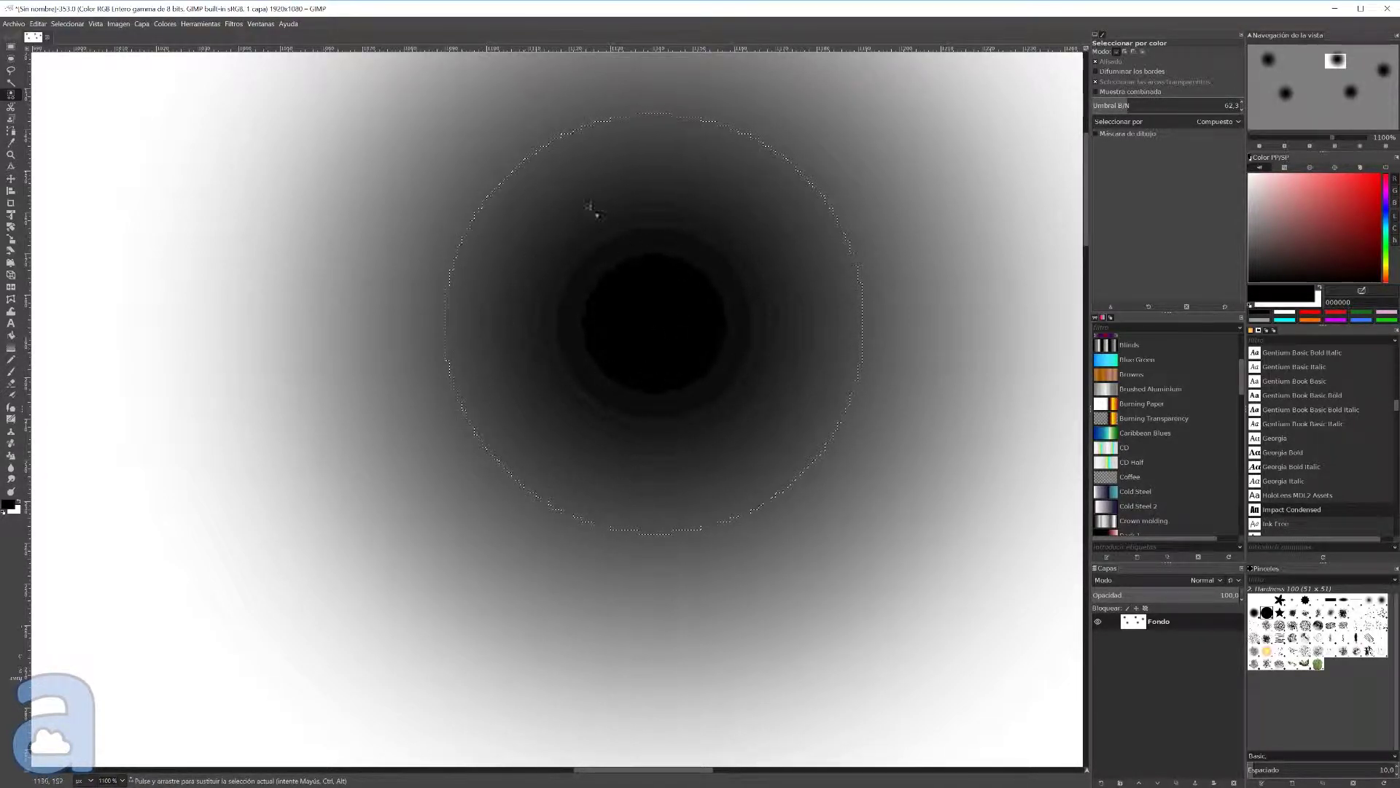
pyautogui.moveTo(1129, 106); pyautogui.dragTo(1153, 105)
pyautogui.click(676, 348)
pyautogui.keyDown('ctrl'); pyautogui.scroll(-1, 717, 201); pyautogui.keyUp('ctrl')
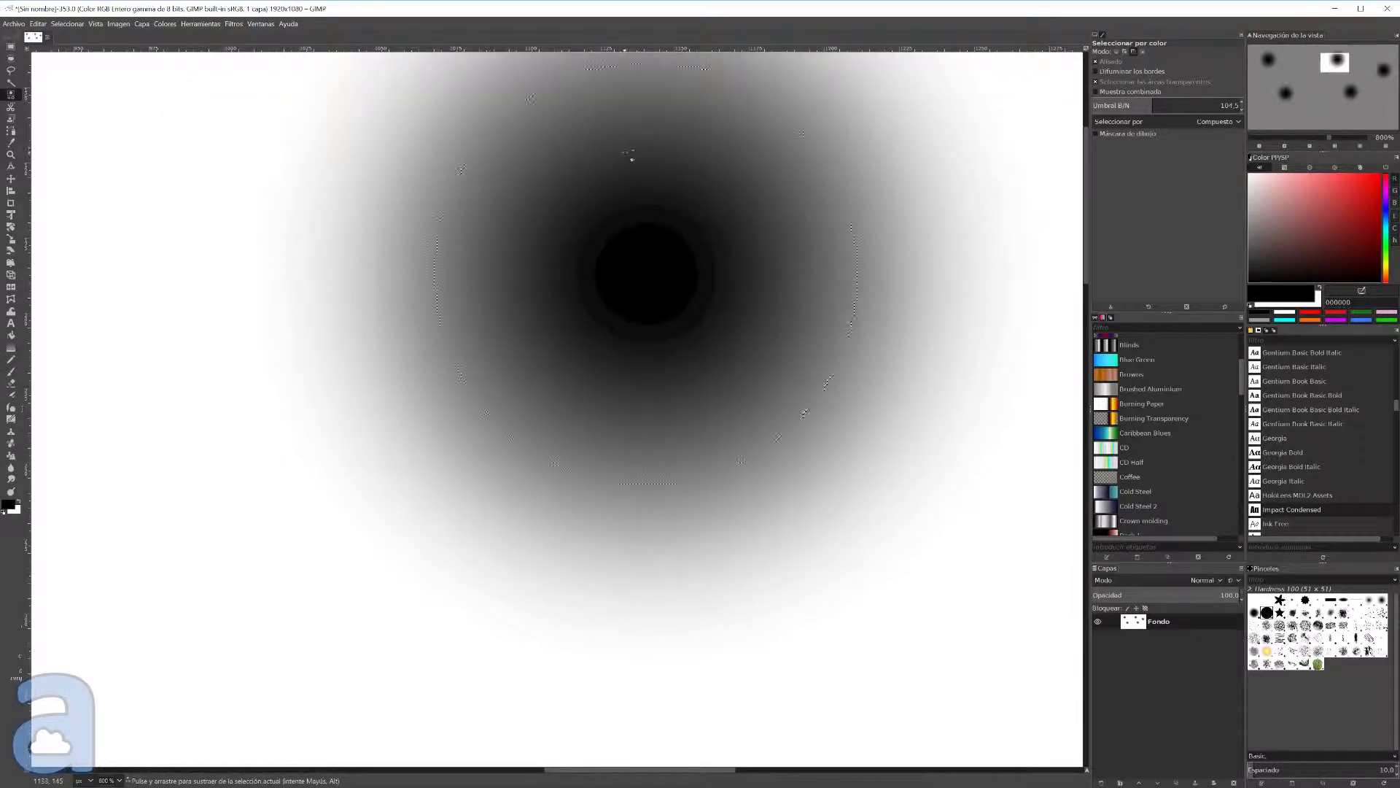
pyautogui.keyDown('ctrl'); pyautogui.scroll(-1, 642, 234); pyautogui.keyUp('ctrl')
pyautogui.hscroll(-5, 604, 221)
pyautogui.scroll(5, 603, 222)
pyautogui.scroll(-4, 981, 423)
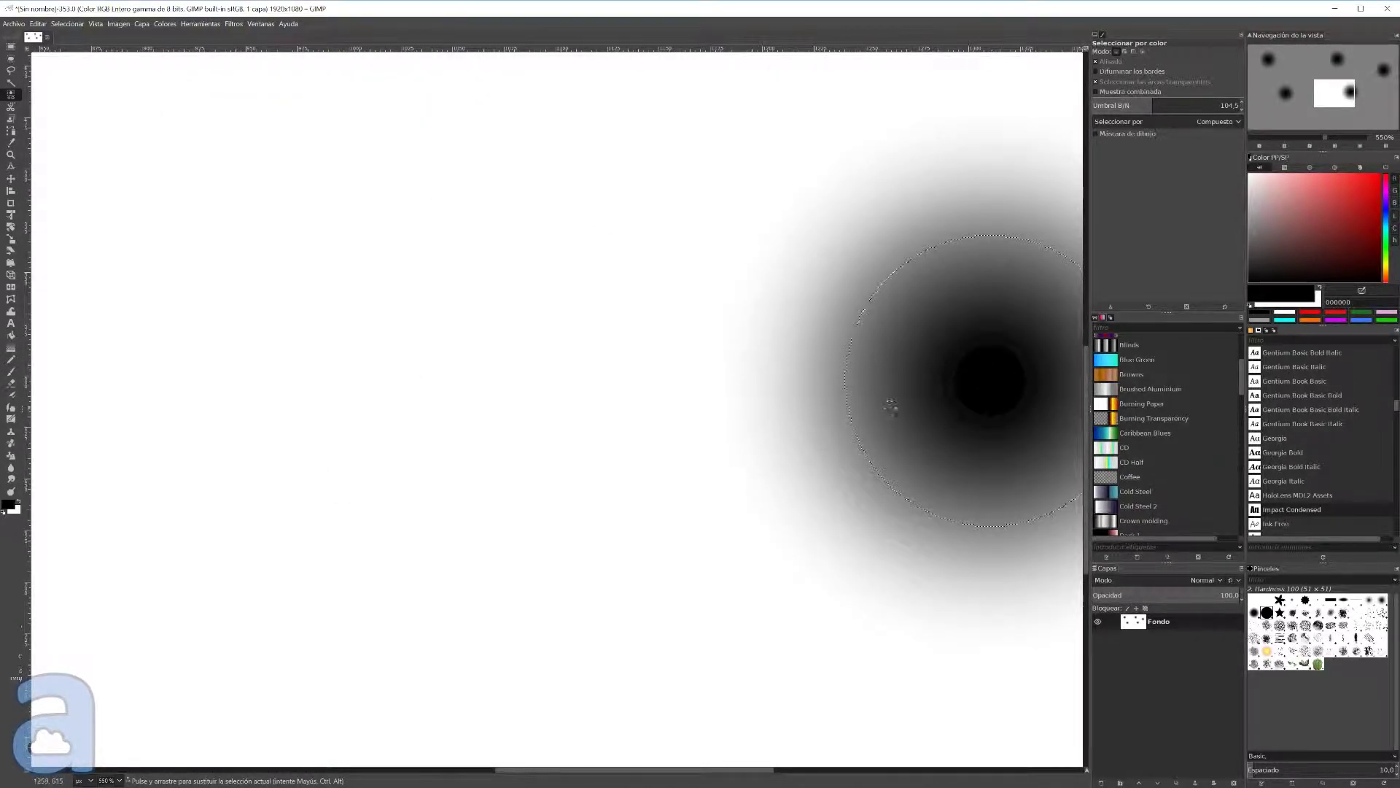
pyautogui.keyDown('ctrl'); pyautogui.scroll(-2, 564, 137); pyautogui.keyUp('ctrl')
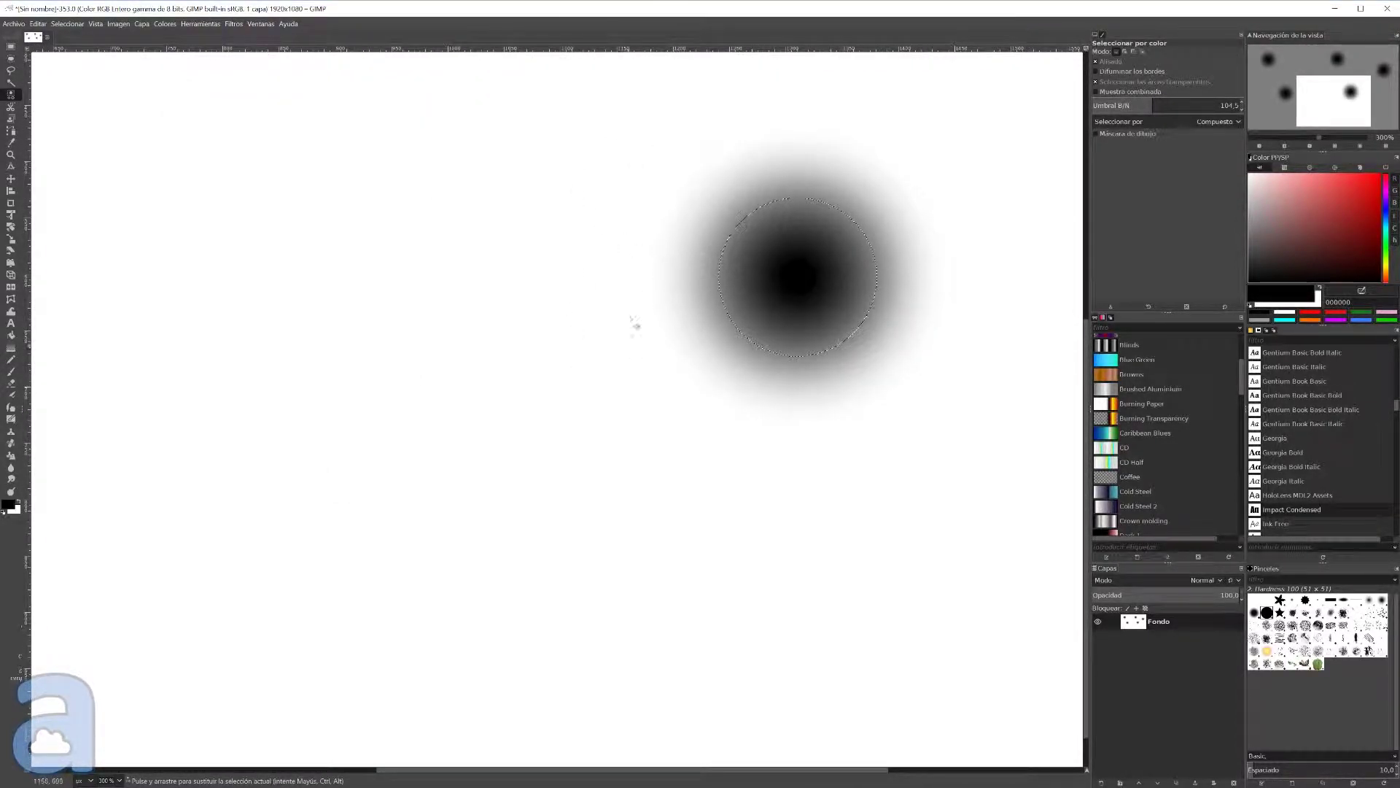
pyautogui.scroll(5, 518, 231)
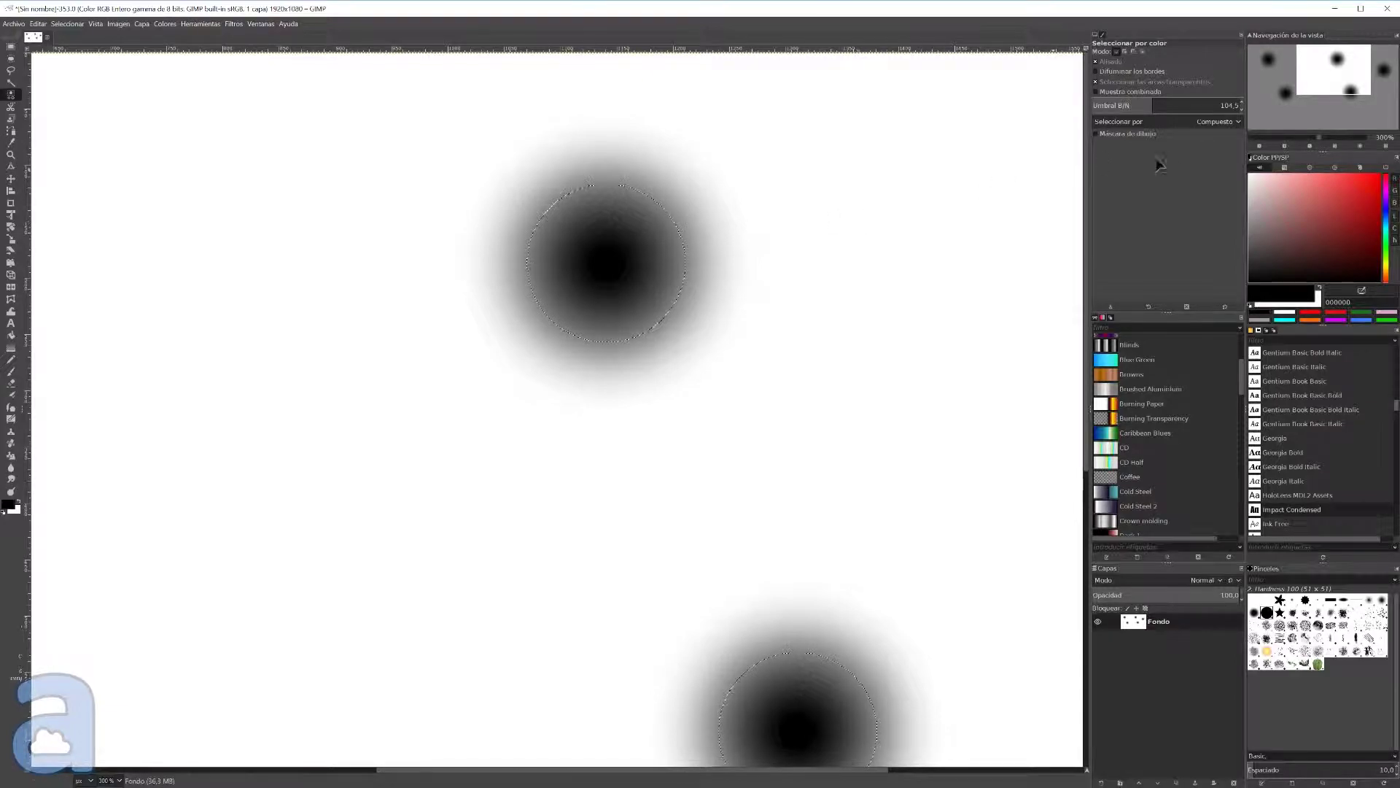
# - Fill the selected dot centres with red and zoom around to inspect the remaining grey fringes
pyautogui.click(1312, 316)
pyautogui.moveTo(1309, 315); pyautogui.dragTo(609, 272)
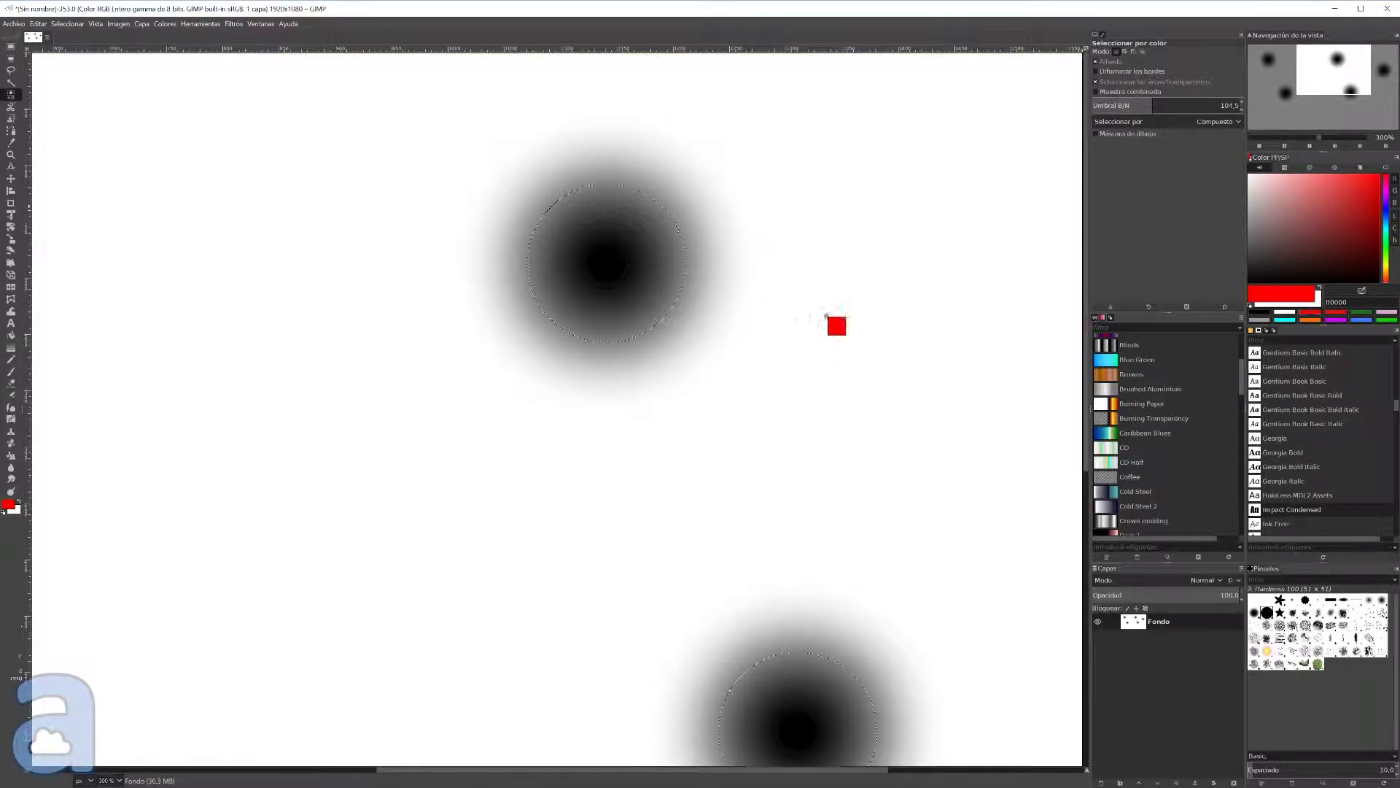
pyautogui.scroll(-1, 890, 194)
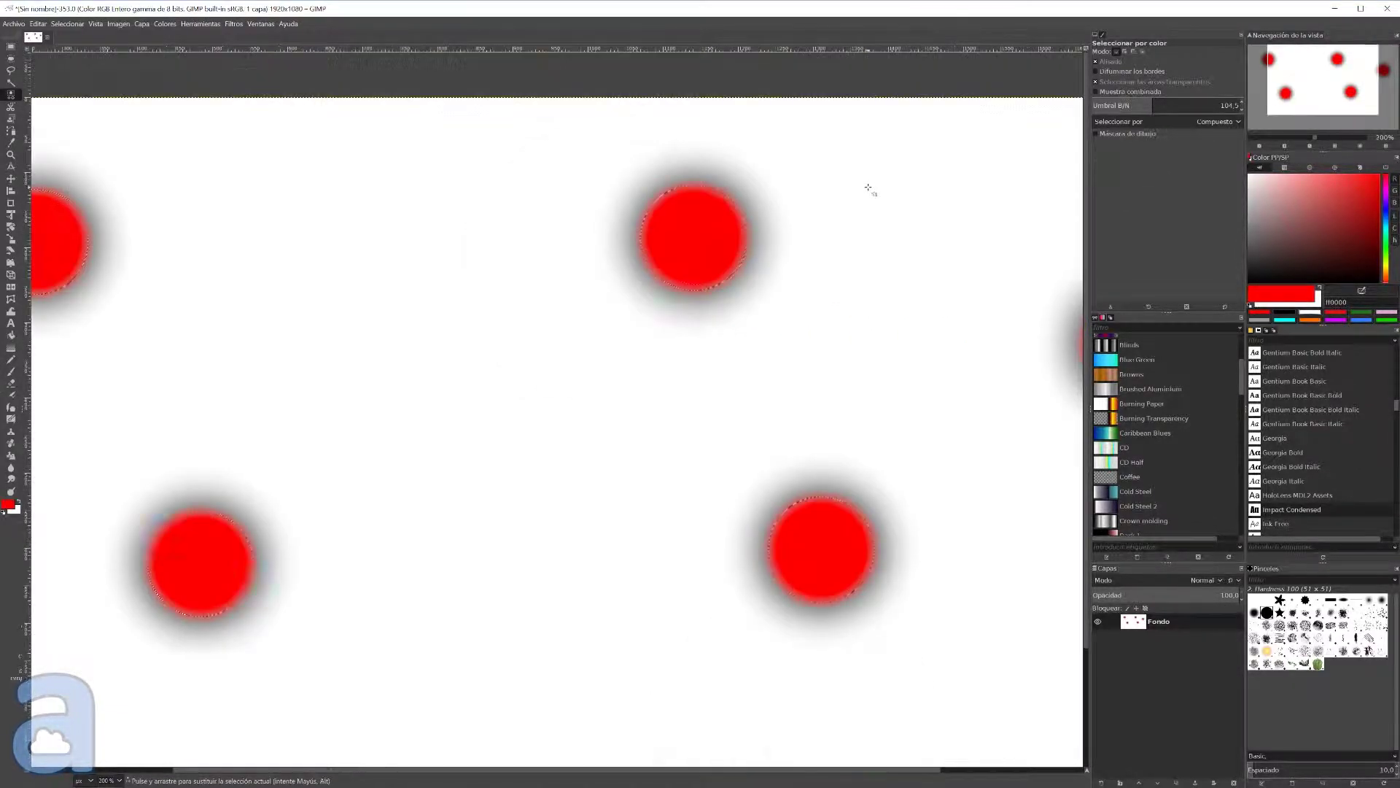
pyautogui.scroll(-2, 868, 188)
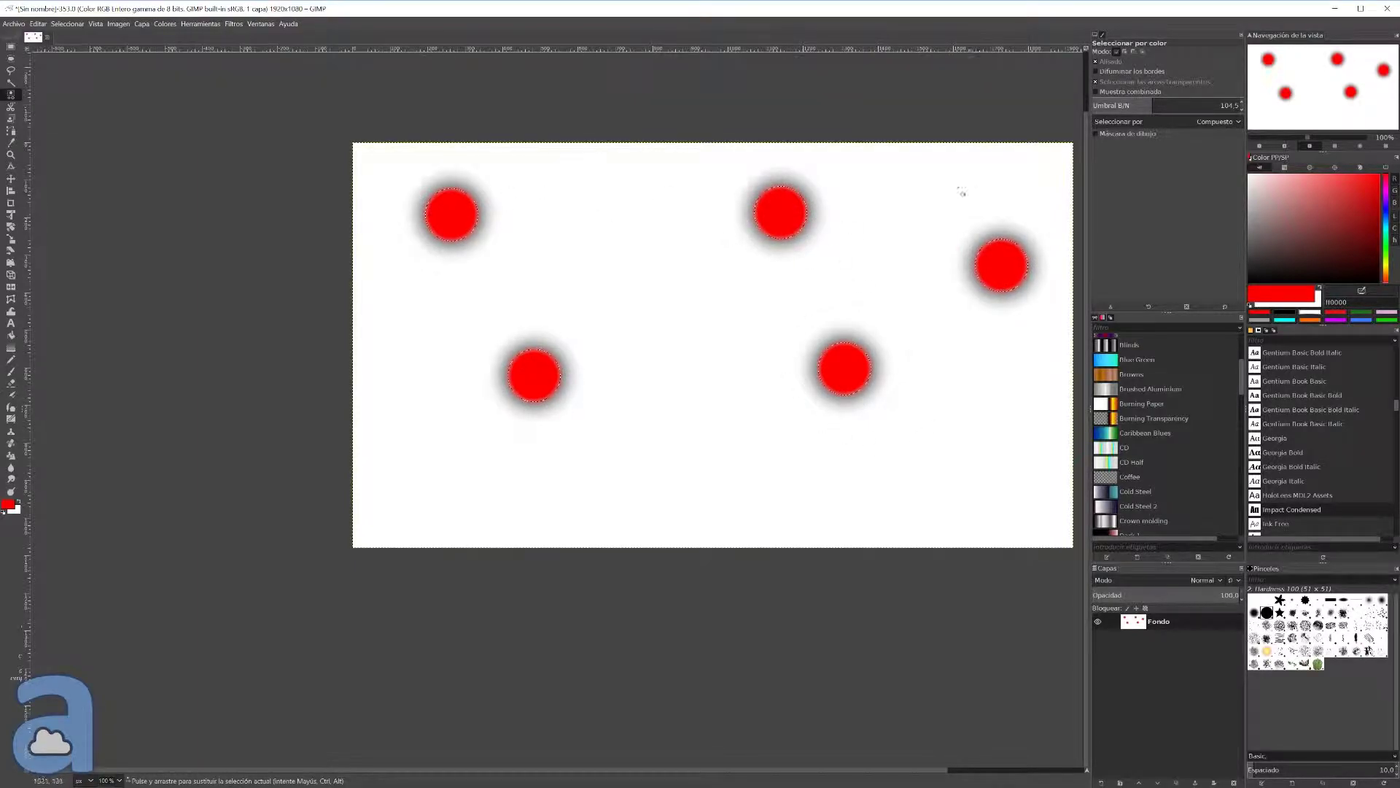
pyautogui.scroll(3, 797, 256)
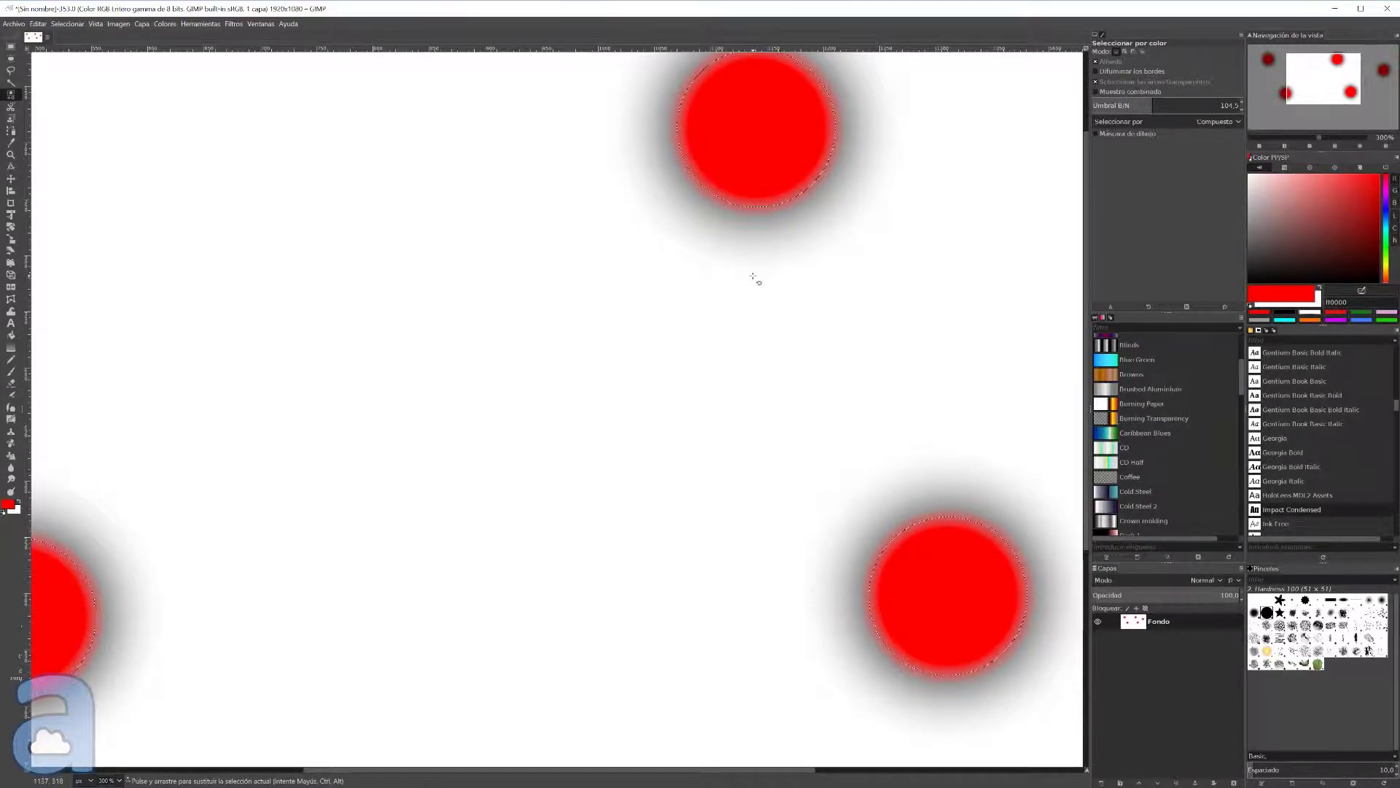
pyautogui.scroll(-1, 672, 290)
pyautogui.scroll(-1, 583, 290)
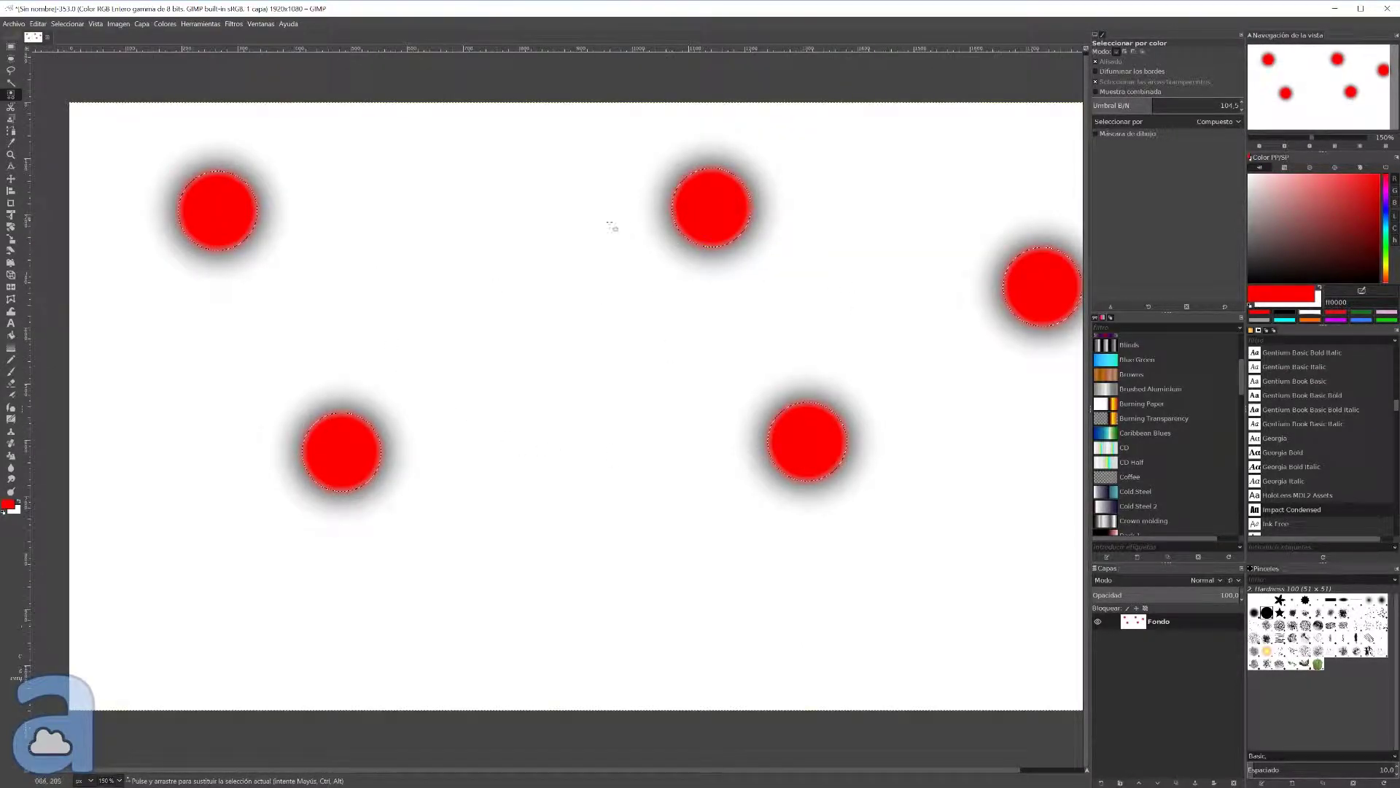
# - Discard the red-circles image and open colores.PNG, zoomed to fit the window
pyautogui.hotkey('ctrl', 'w')
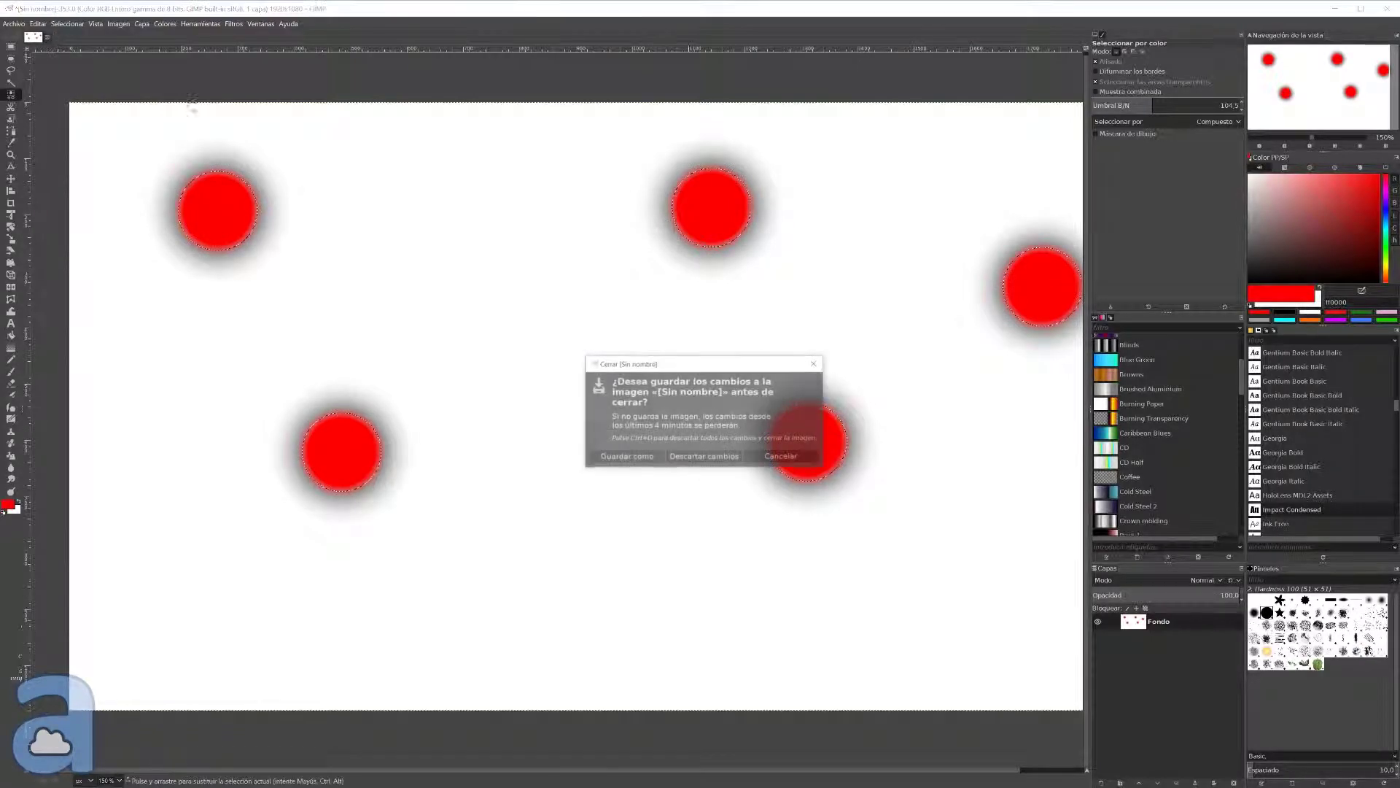
pyautogui.click(724, 460)
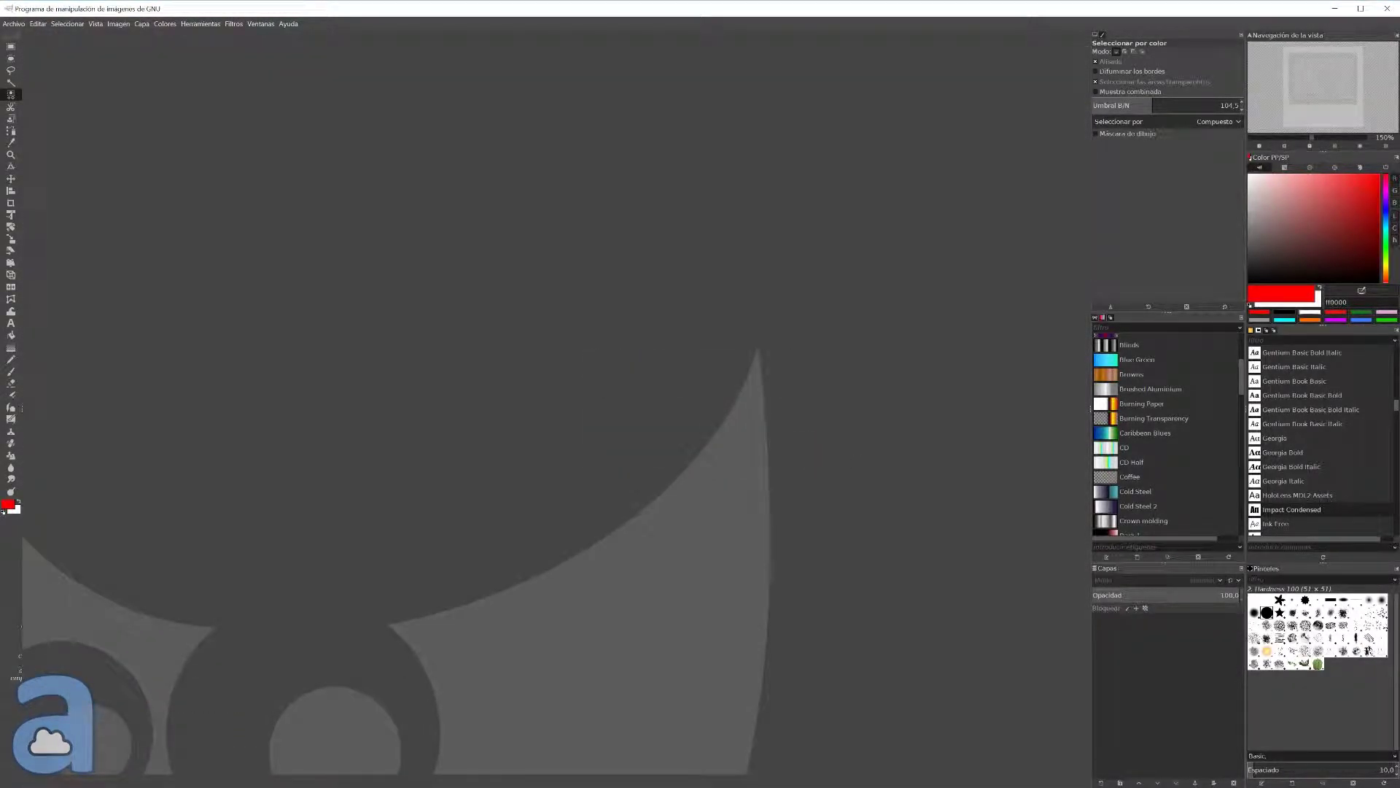
pyautogui.hotkey('ctrl', '1')
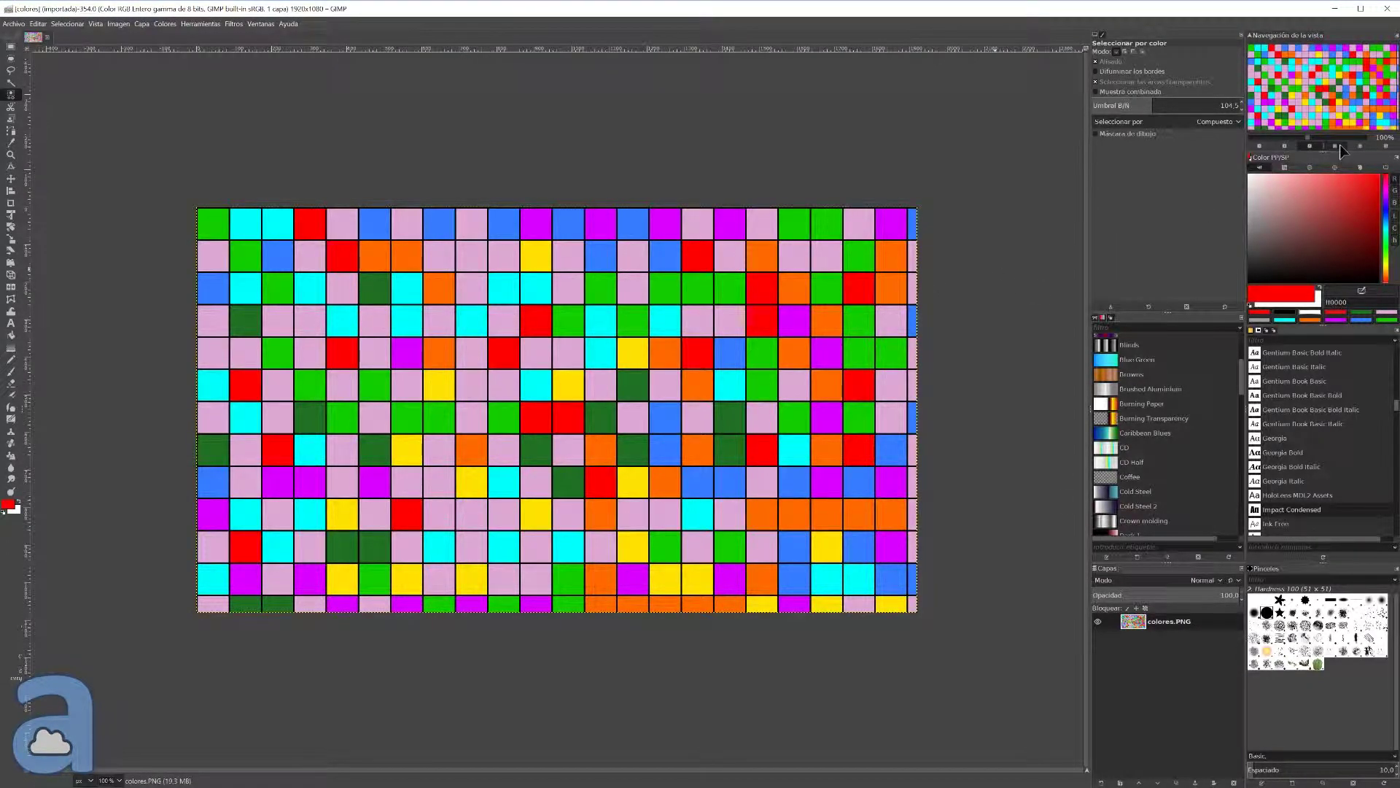
pyautogui.click(1341, 144)
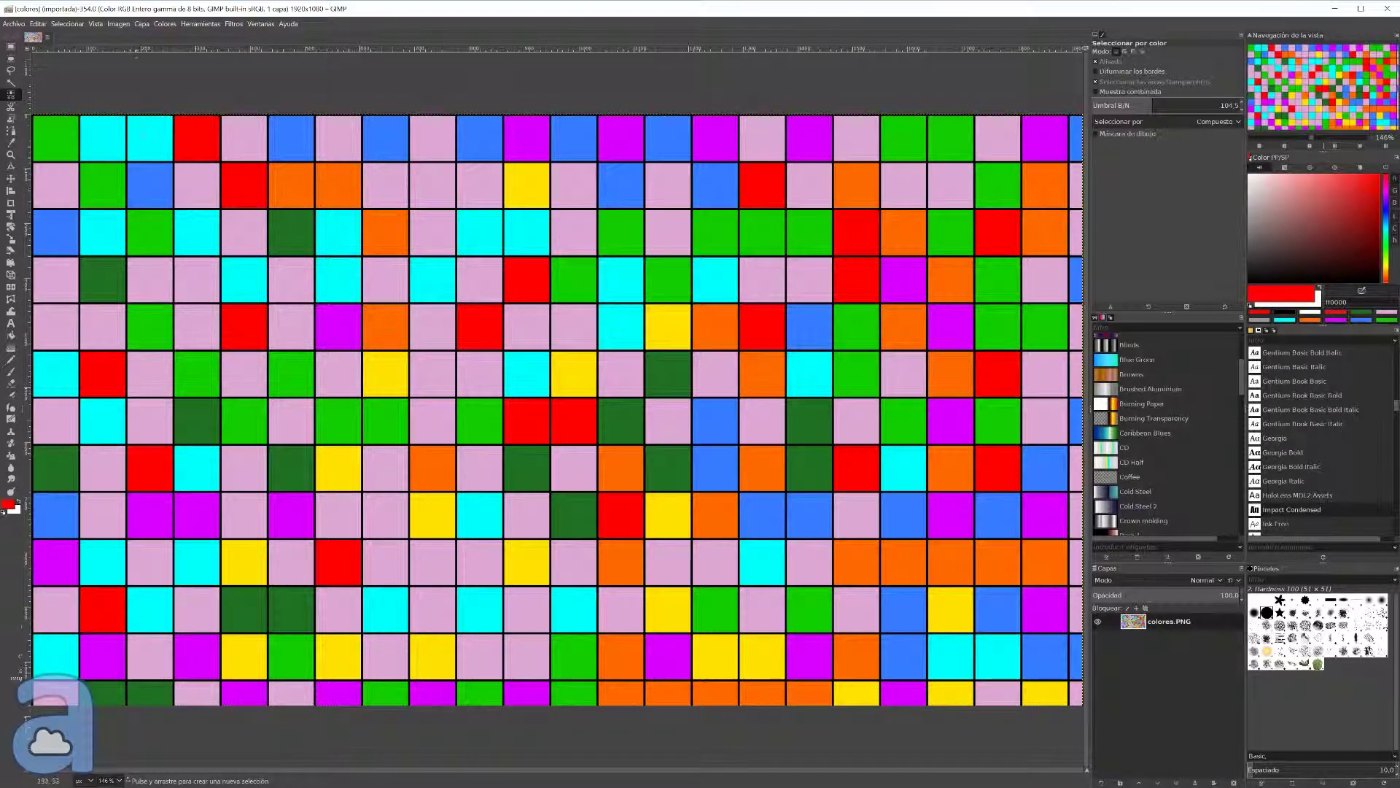
# - Fuzzy-select two pink grid squares using a lowered similarity threshold
pyautogui.press('u')
pyautogui.click(439, 138)
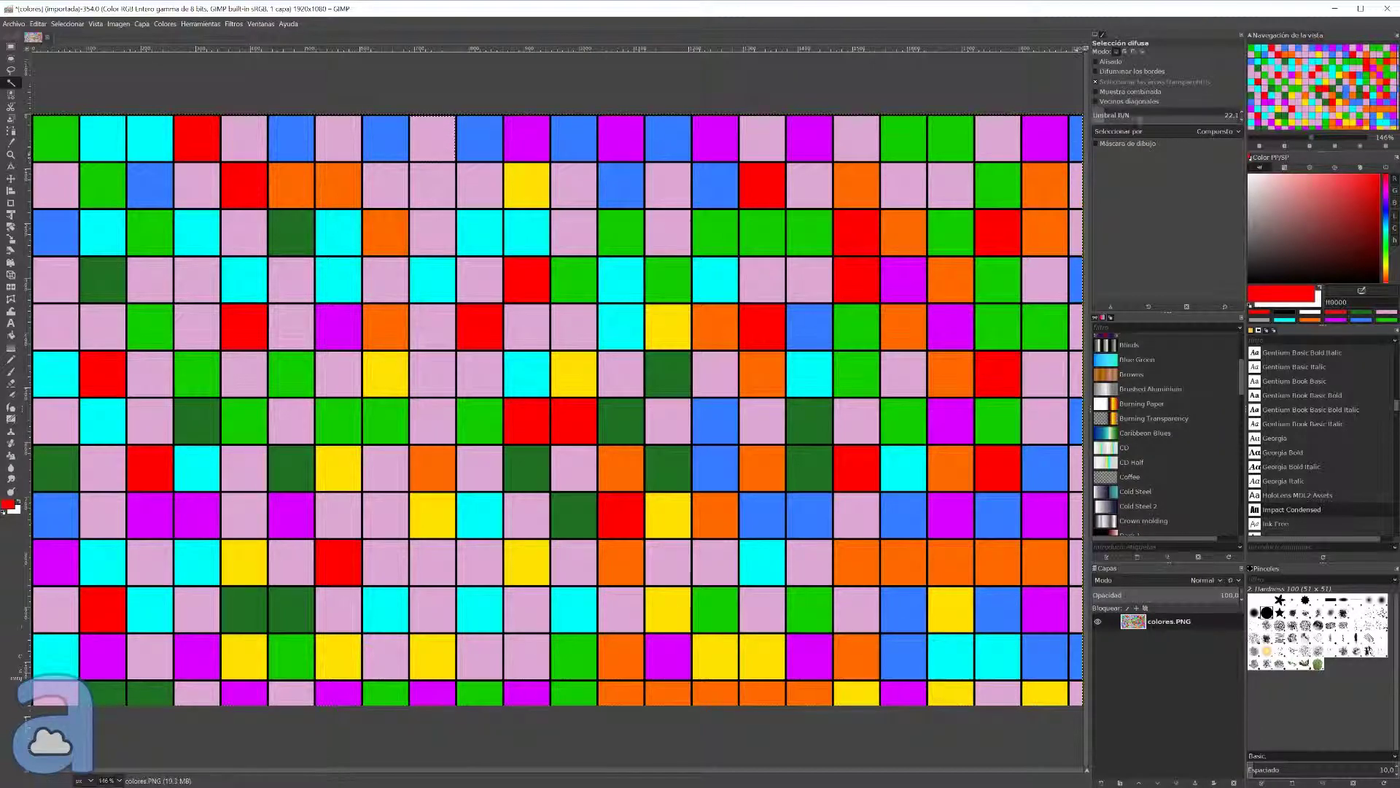
pyautogui.moveTo(1106, 116); pyautogui.dragTo(1094, 120)
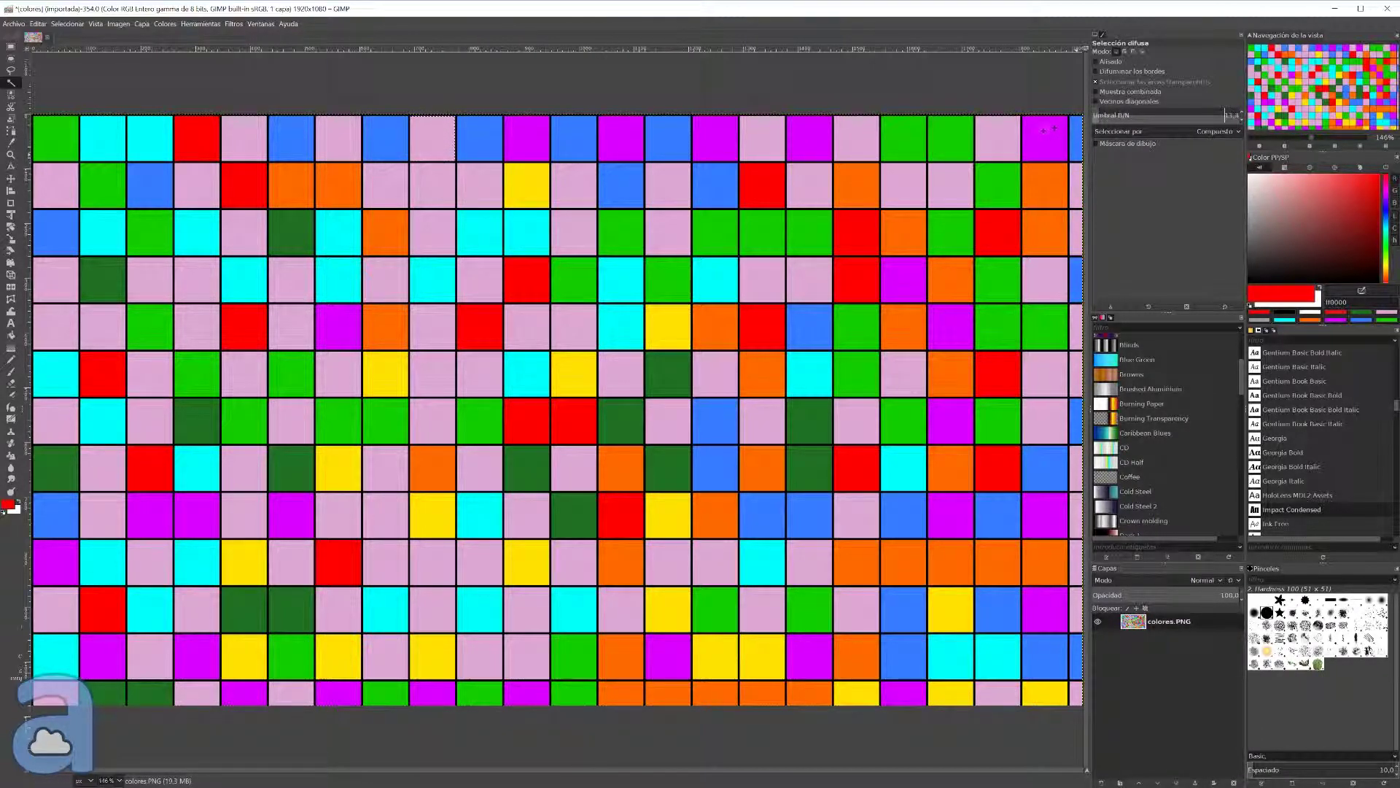
pyautogui.press('Return')
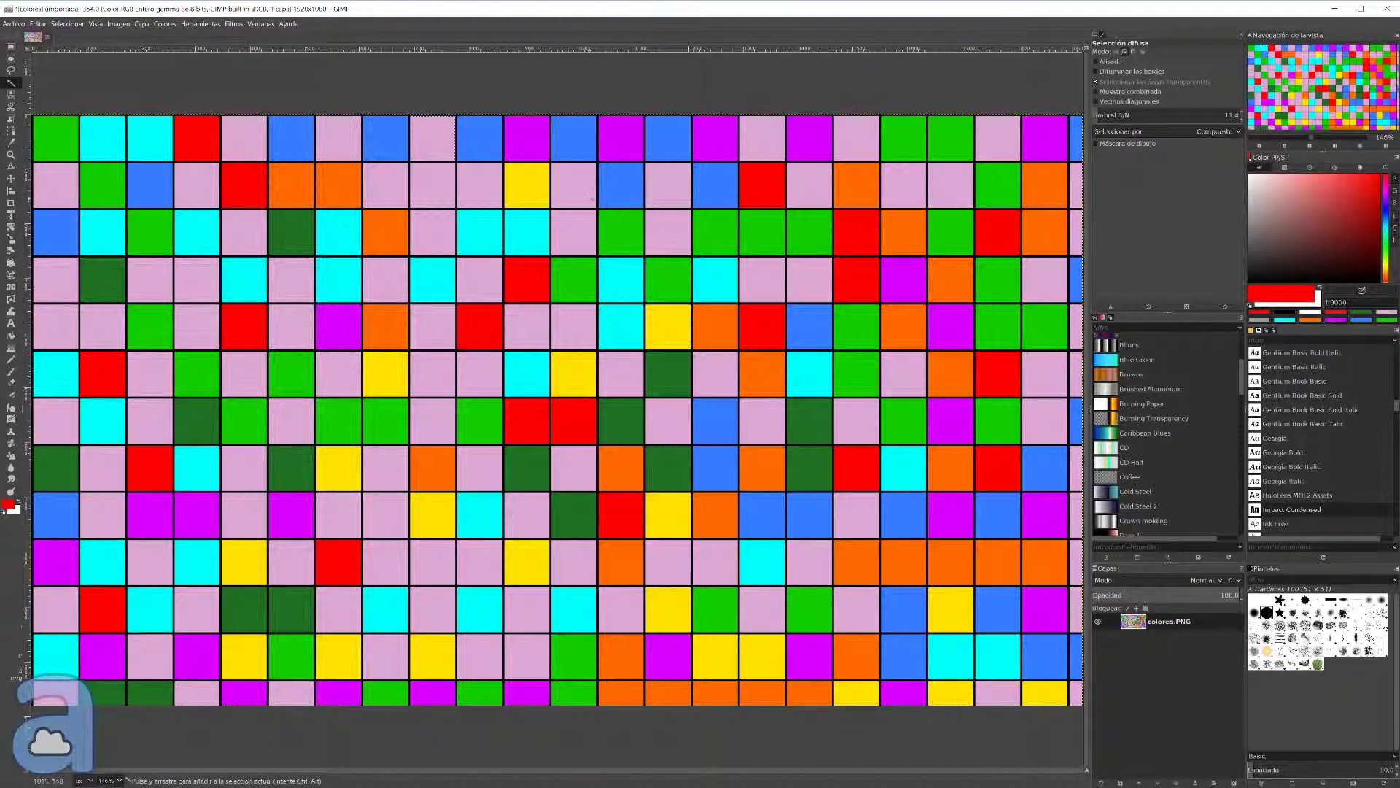
pyautogui.click(660, 189)
pyautogui.click(11, 94)
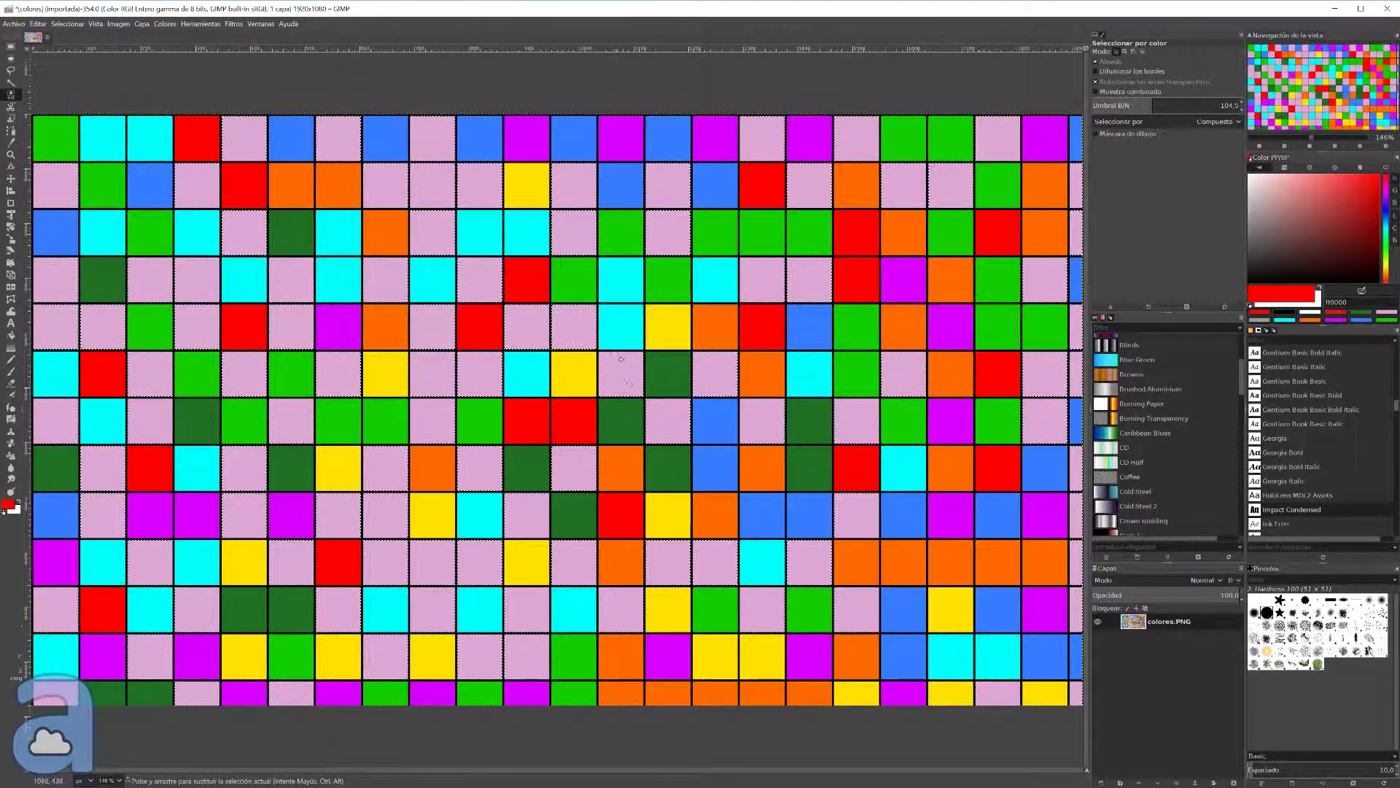
# - Fill the selected pink squares white, then select the green squares and mix a light green
pyautogui.click(1310, 312)
pyautogui.moveTo(1291, 295)
pyautogui.mouseDown()
pyautogui.moveTo(1111, 319)
pyautogui.moveTo(685, 250)
pyautogui.mouseUp()
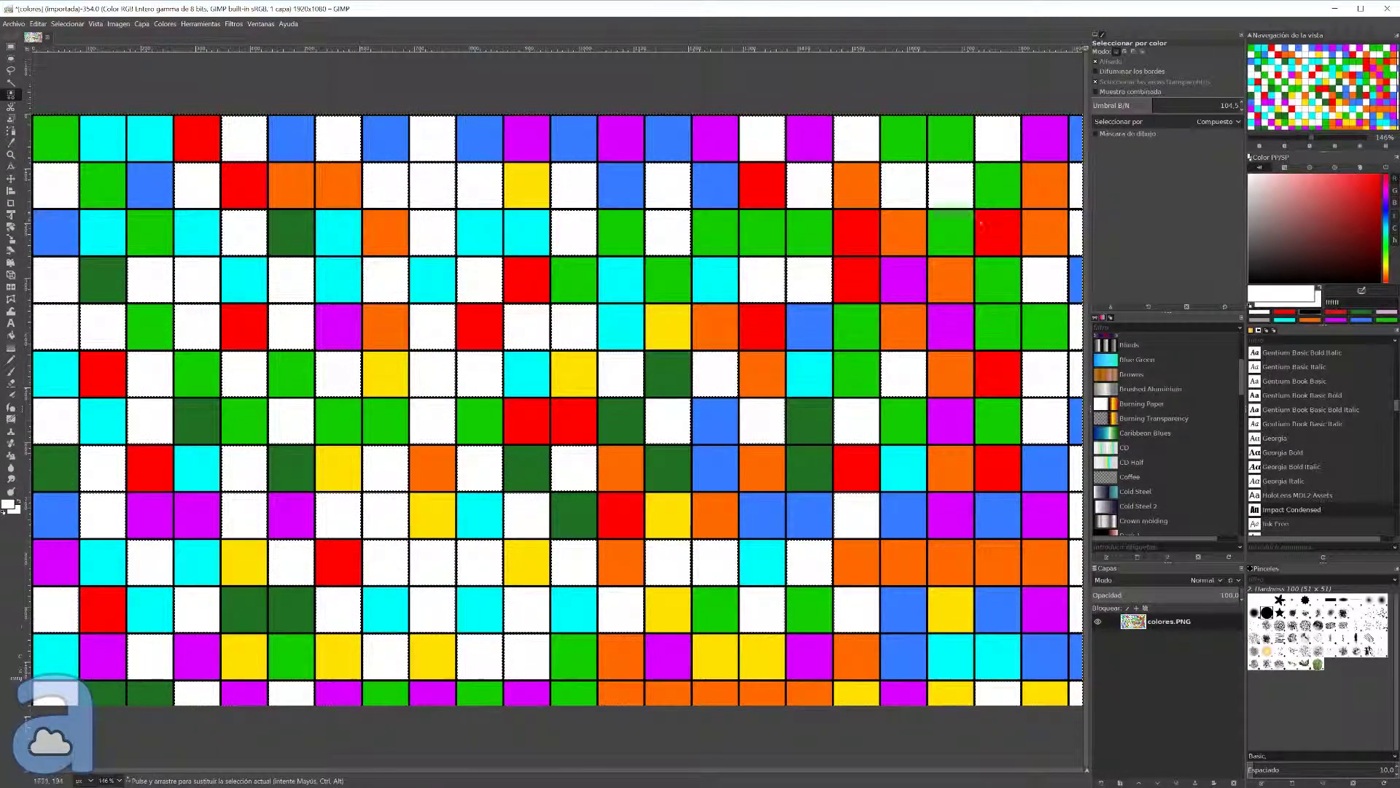
pyautogui.click(948, 215)
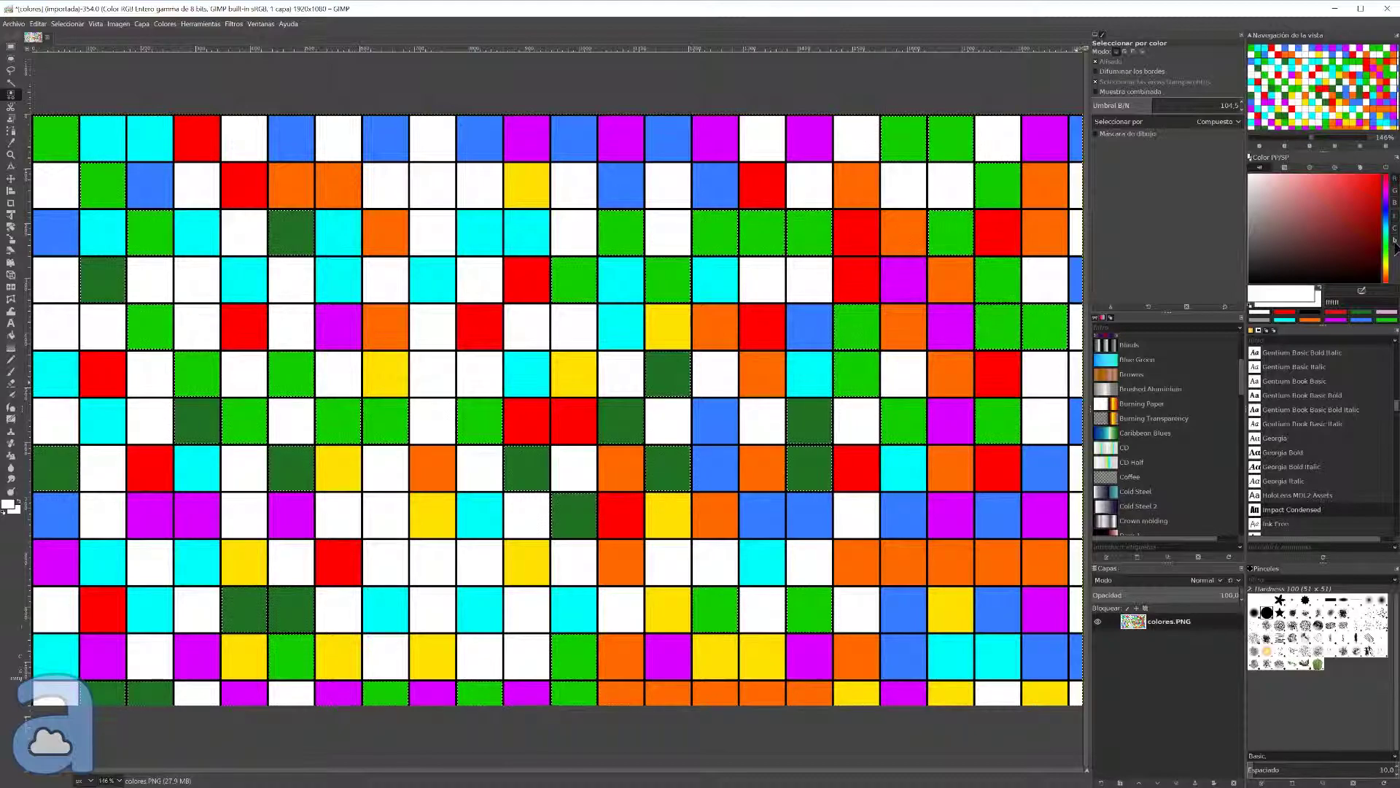
pyautogui.click(1386, 252)
pyautogui.click(1361, 259)
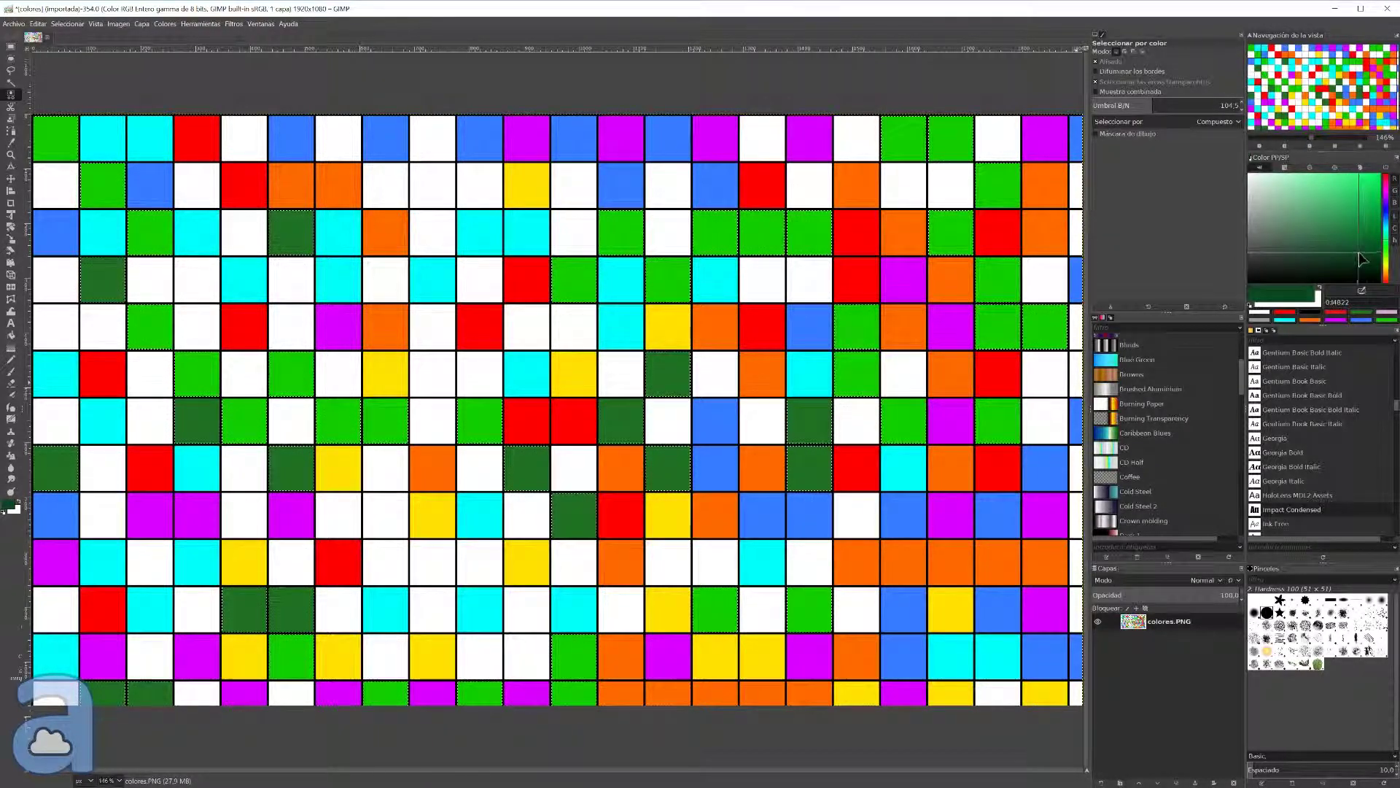
pyautogui.moveTo(1361, 259); pyautogui.dragTo(1308, 192)
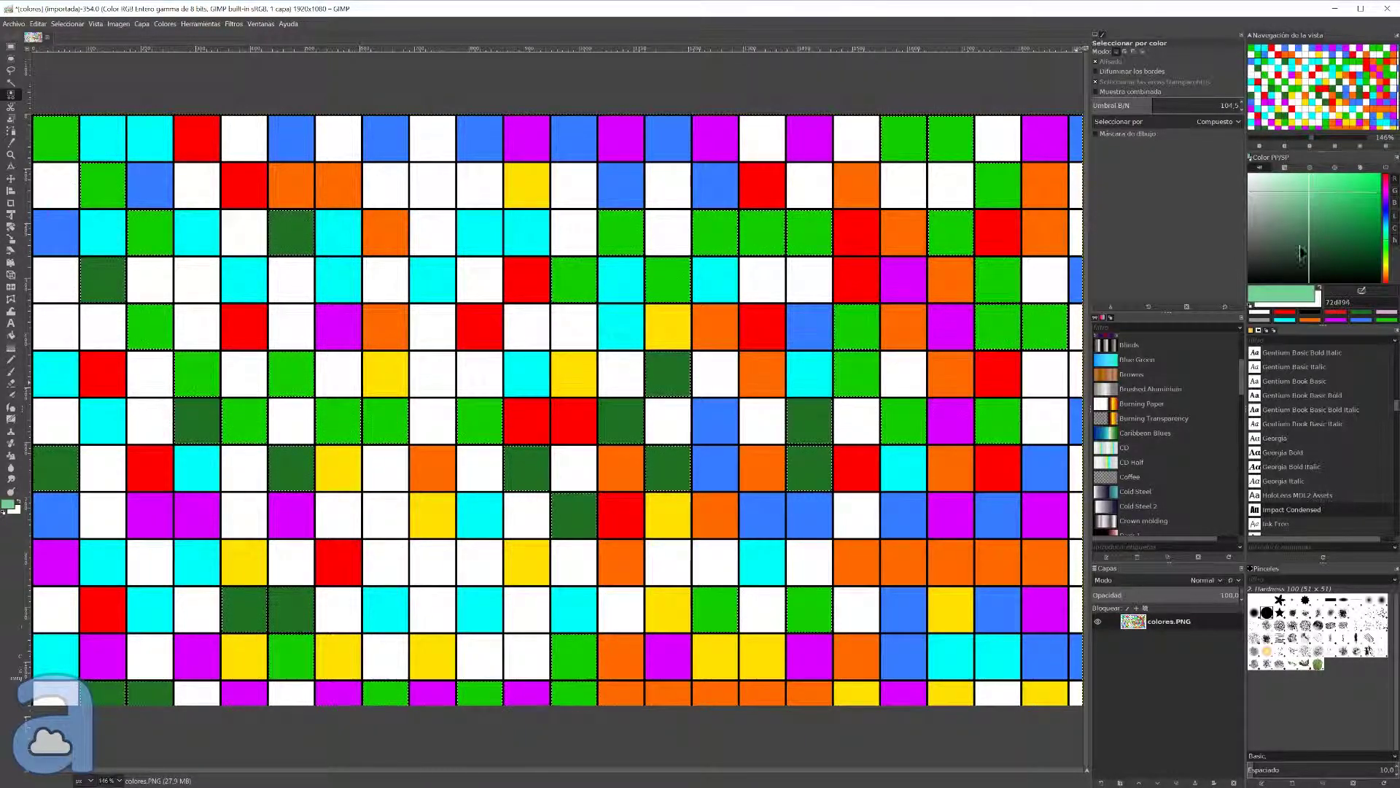
# - Fill the green squares light green, then fill the selected white squares blue (1927ce)
pyautogui.moveTo(1289, 292); pyautogui.dragTo(868, 184)
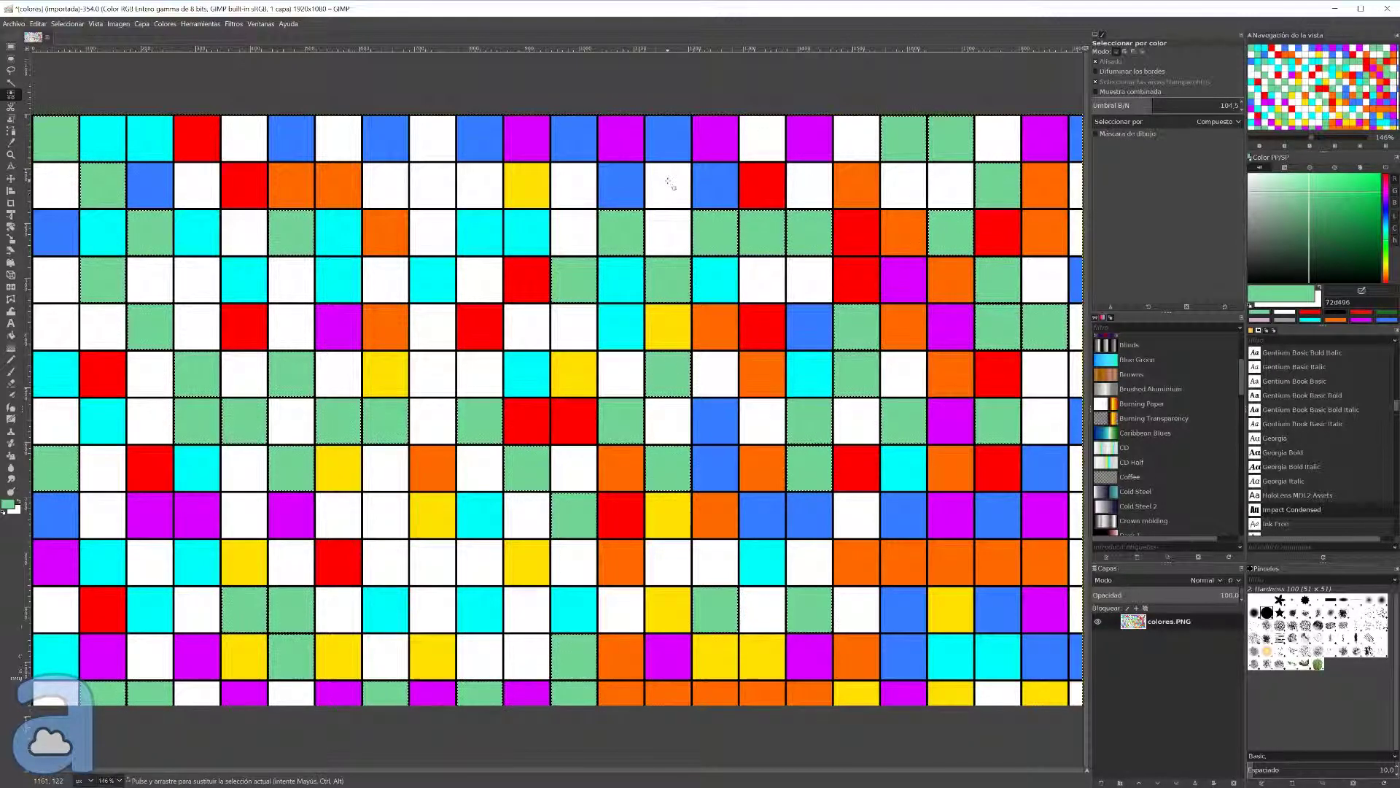
pyautogui.click(1370, 263)
pyautogui.moveTo(1371, 263)
pyautogui.mouseDown()
pyautogui.moveTo(1337, 194)
pyautogui.moveTo(1387, 211)
pyautogui.mouseUp()
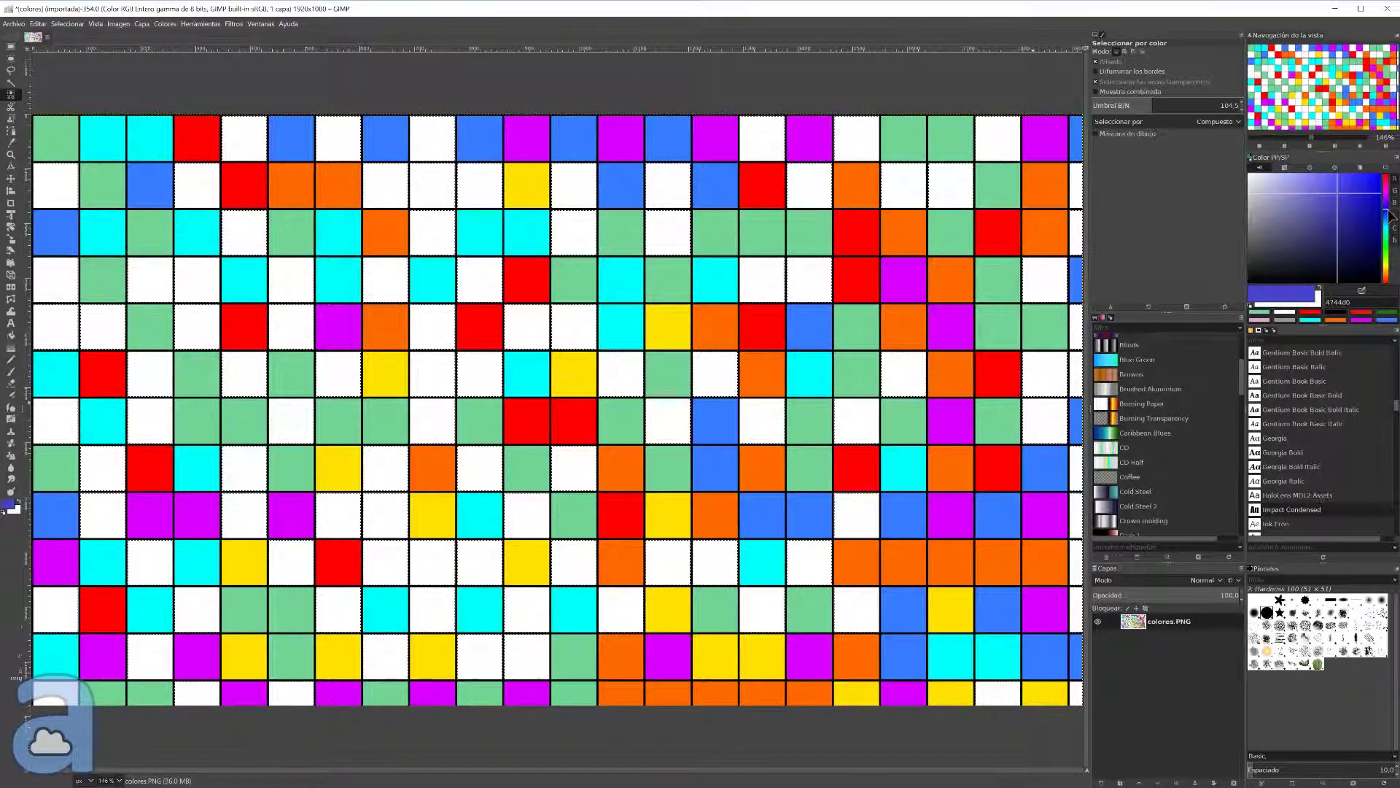
pyautogui.click(1364, 193)
pyautogui.moveTo(1291, 297)
pyautogui.mouseDown()
pyautogui.moveTo(780, 283)
pyautogui.moveTo(826, 358)
pyautogui.mouseUp()
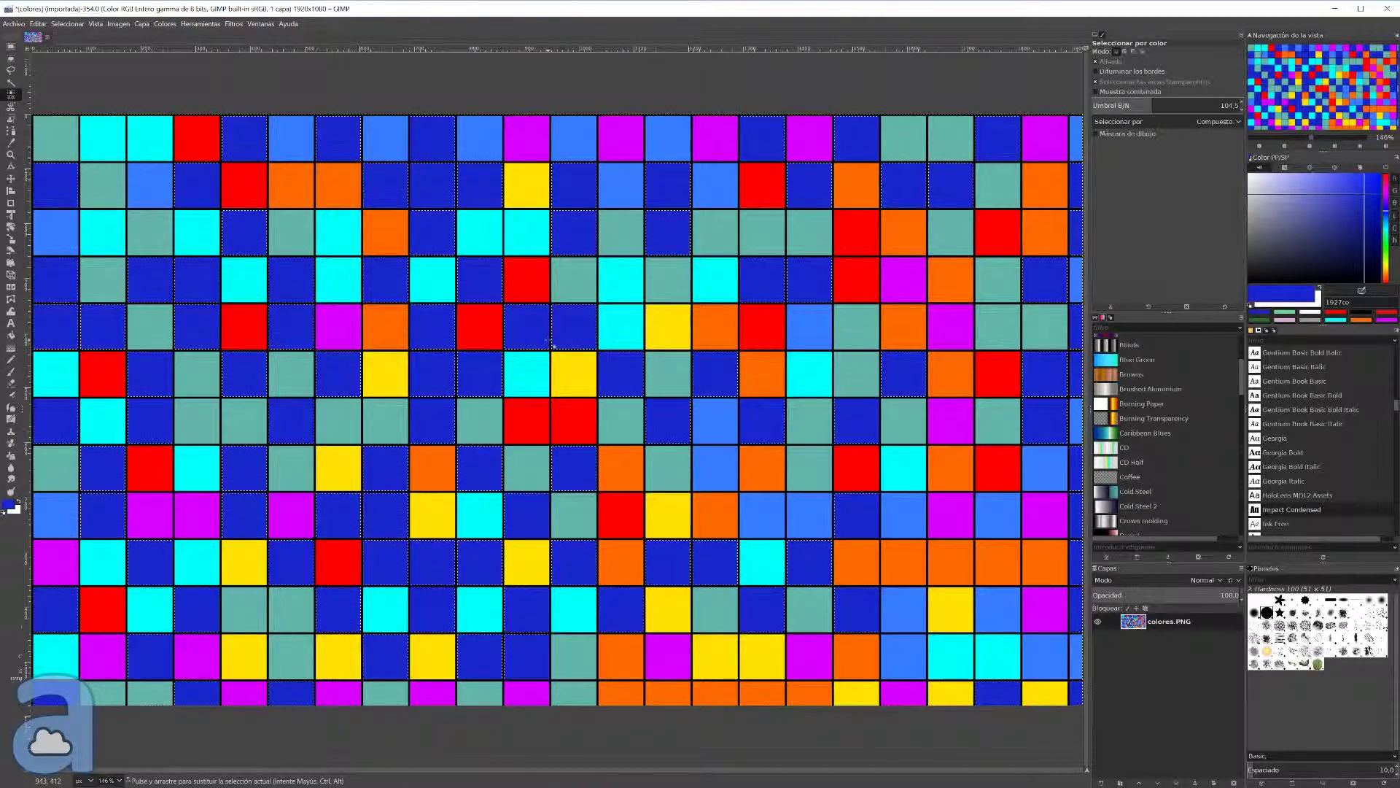
# - Close the recoloured grid image, discarding its changes
pyautogui.click(46, 37)
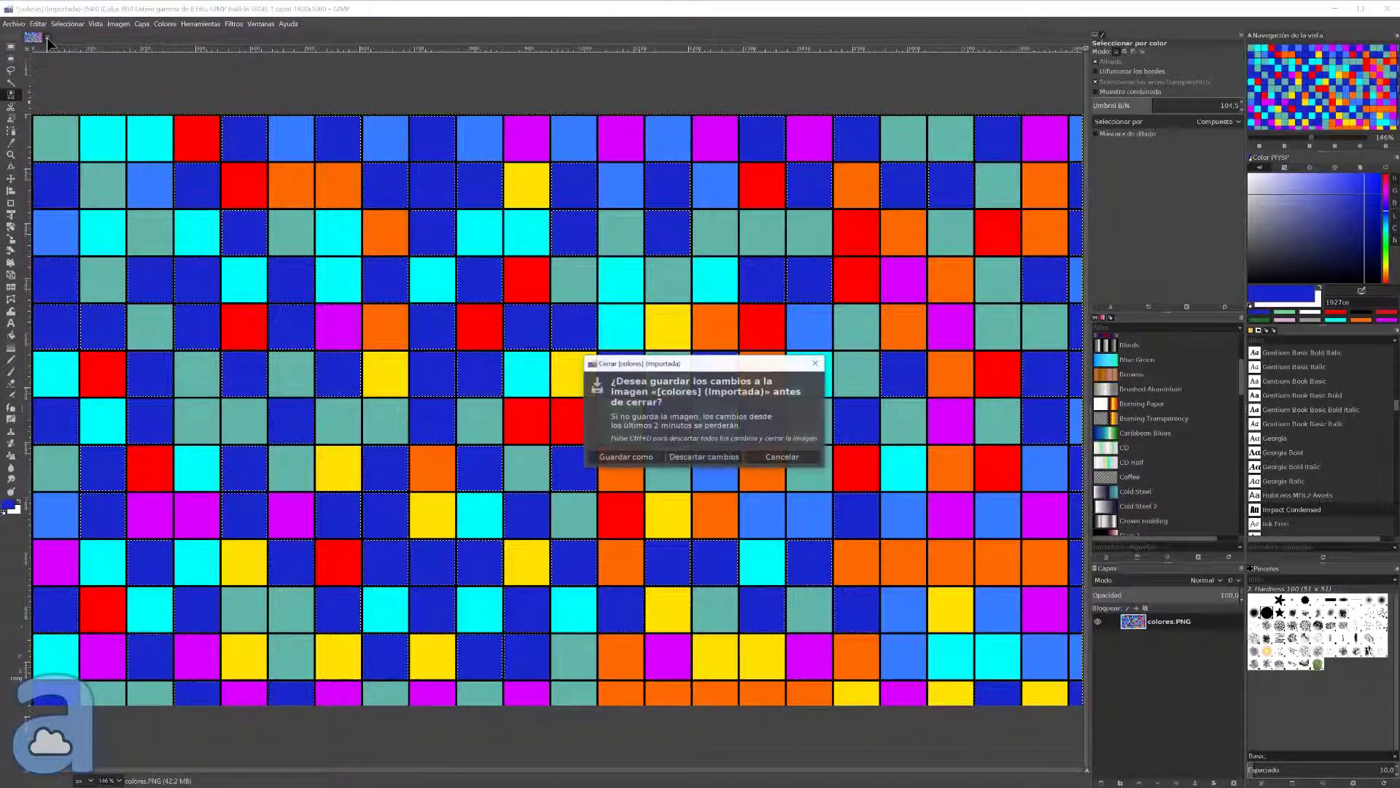
pyautogui.click(703, 457)
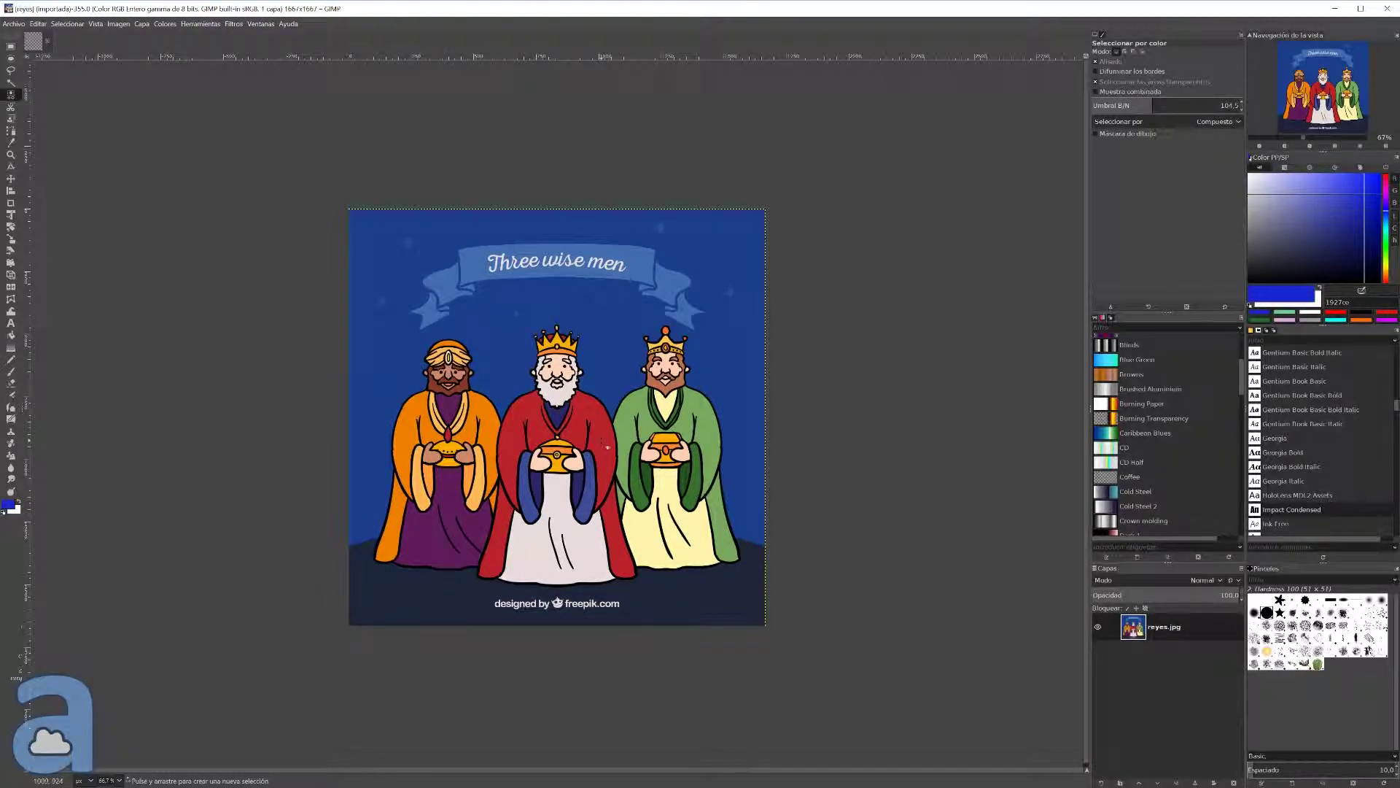
# - Select the illustration's outlines by colour, tuning the colour-matching threshold
pyautogui.scroll(1, 691, 412)
pyautogui.scroll(1, 691, 412)
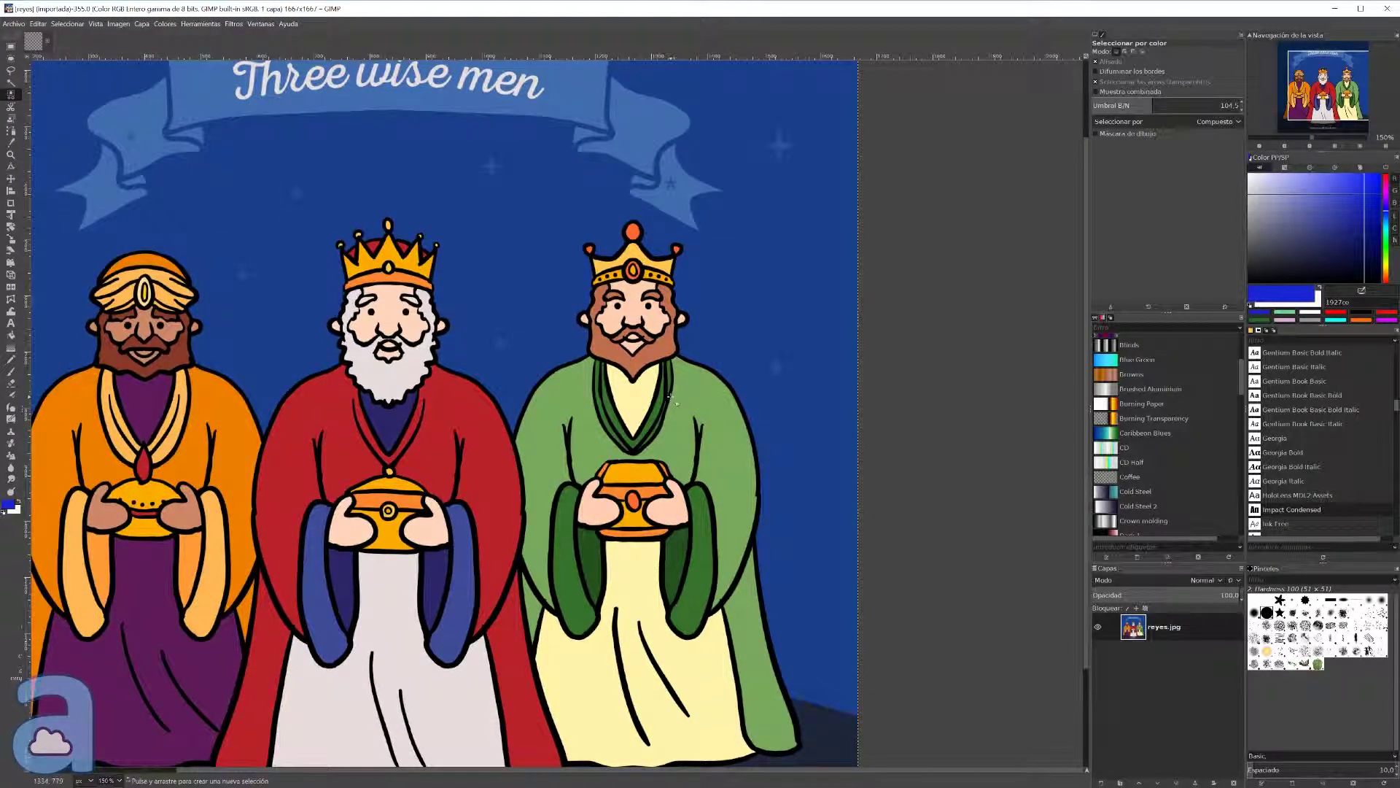
pyautogui.scroll(-1, 677, 403)
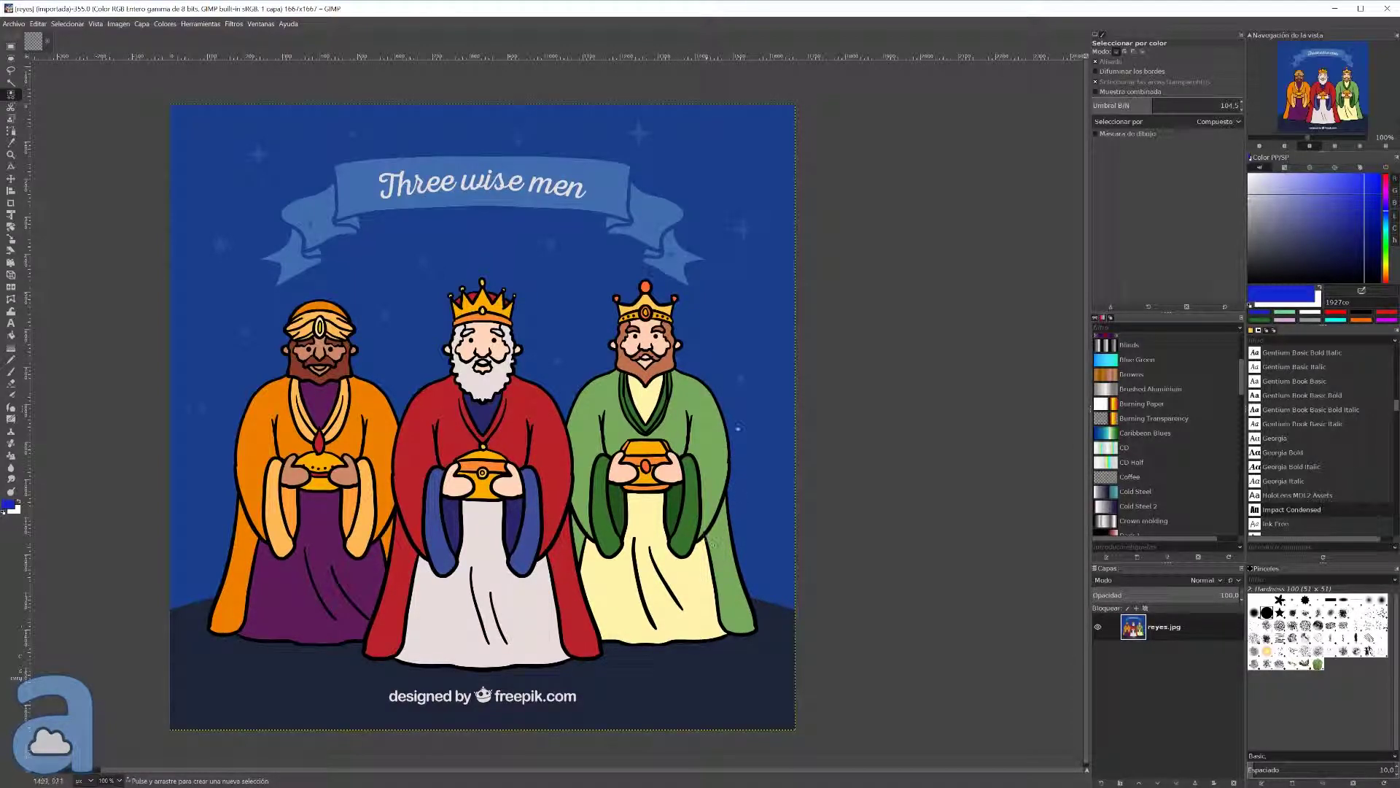
pyautogui.scroll(2, 738, 423)
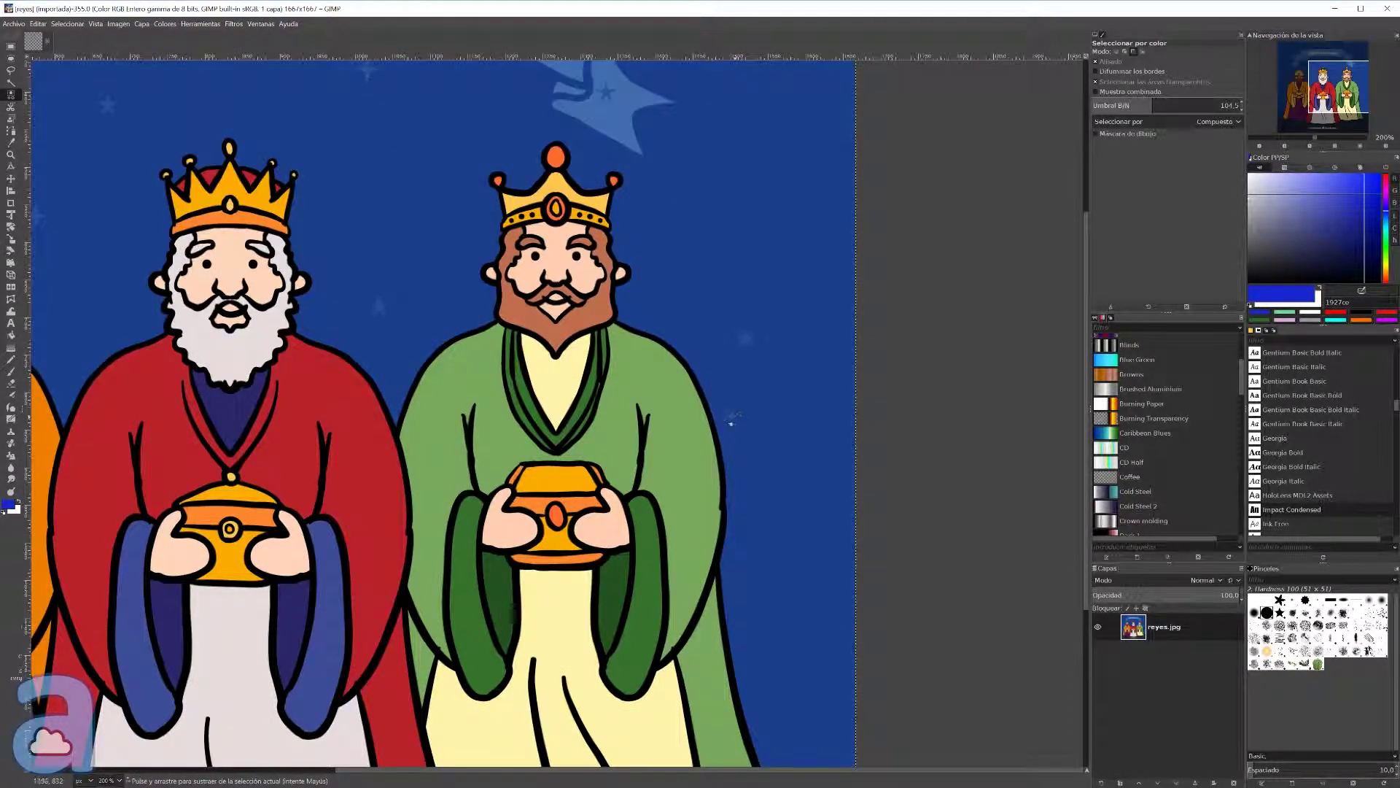
pyautogui.scroll(2, 685, 367)
pyautogui.scroll(2, 686, 366)
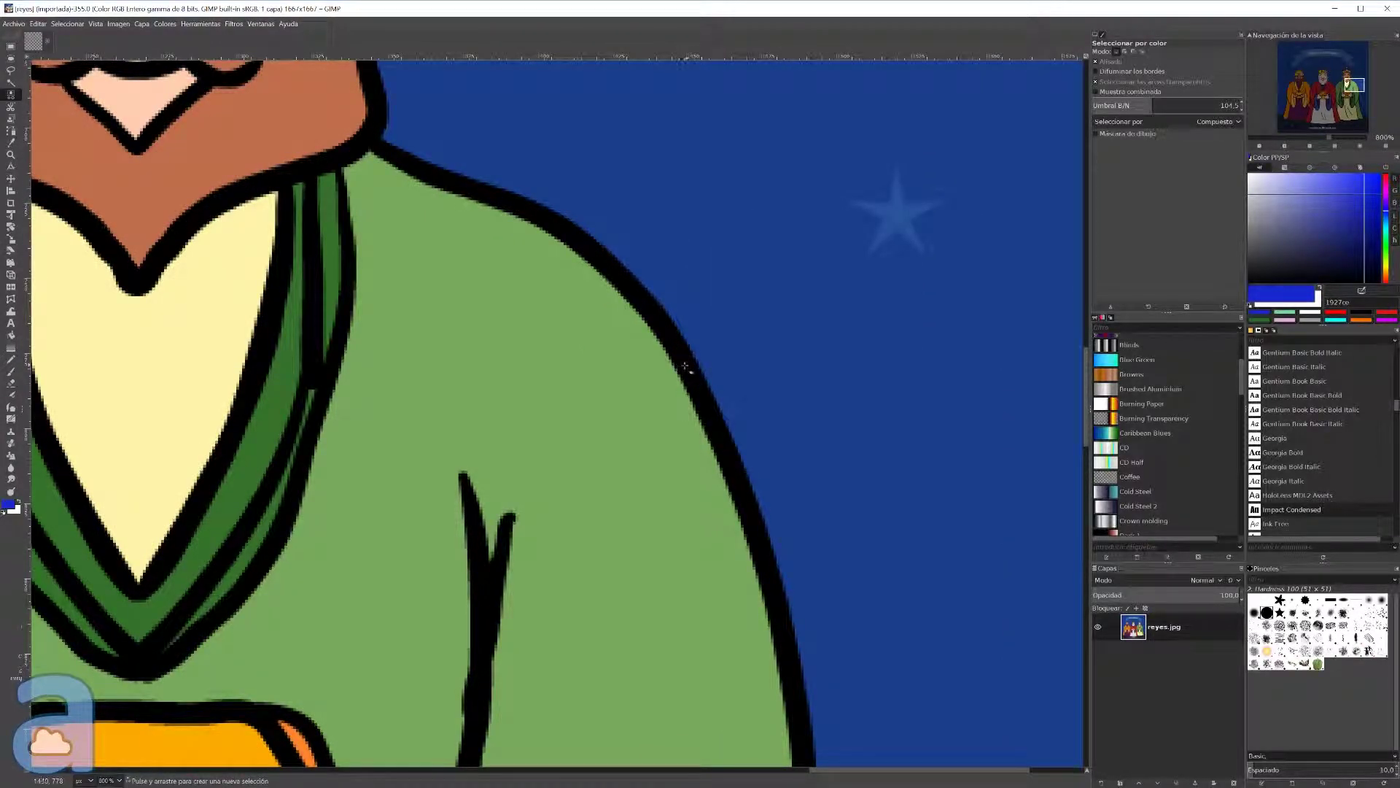
pyautogui.moveTo(1152, 107); pyautogui.dragTo(1098, 107)
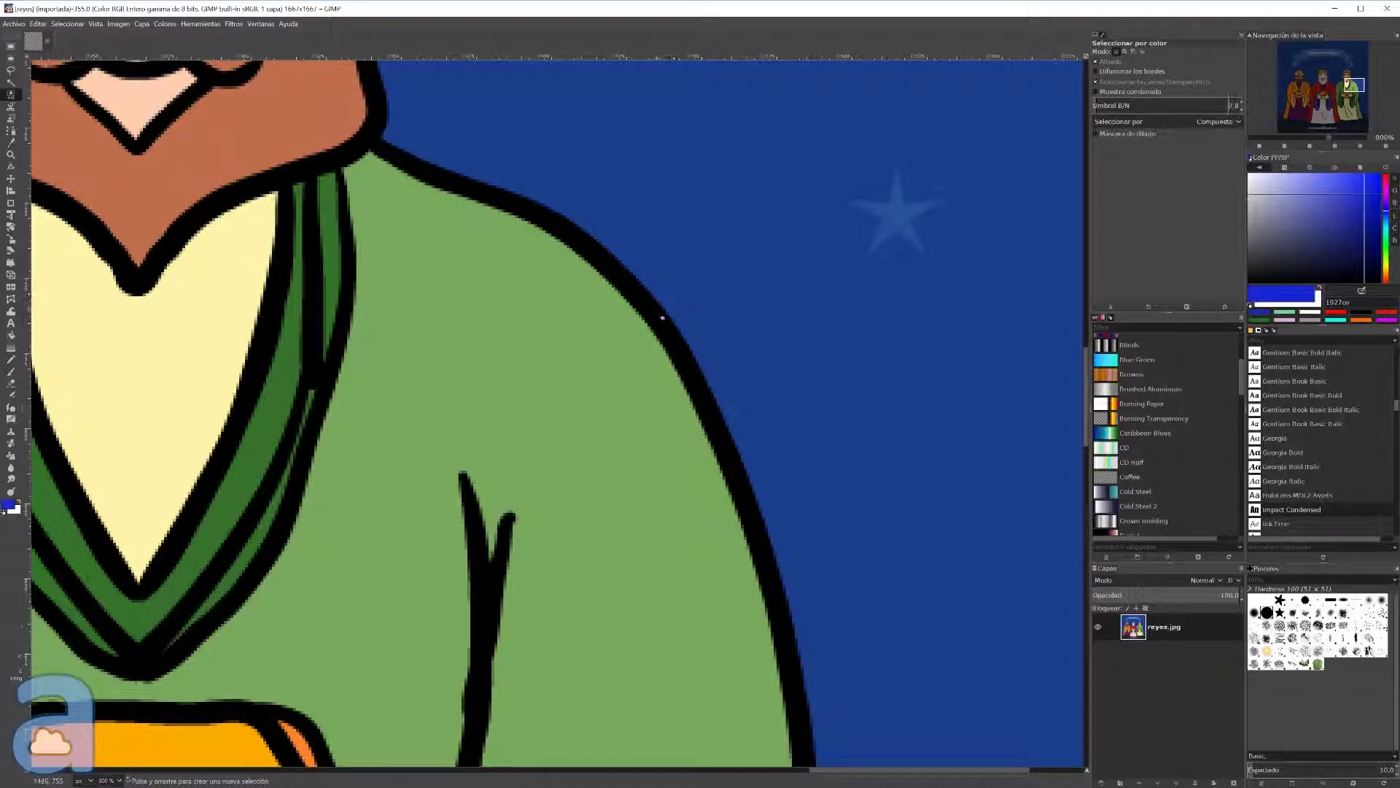
pyautogui.click(661, 326)
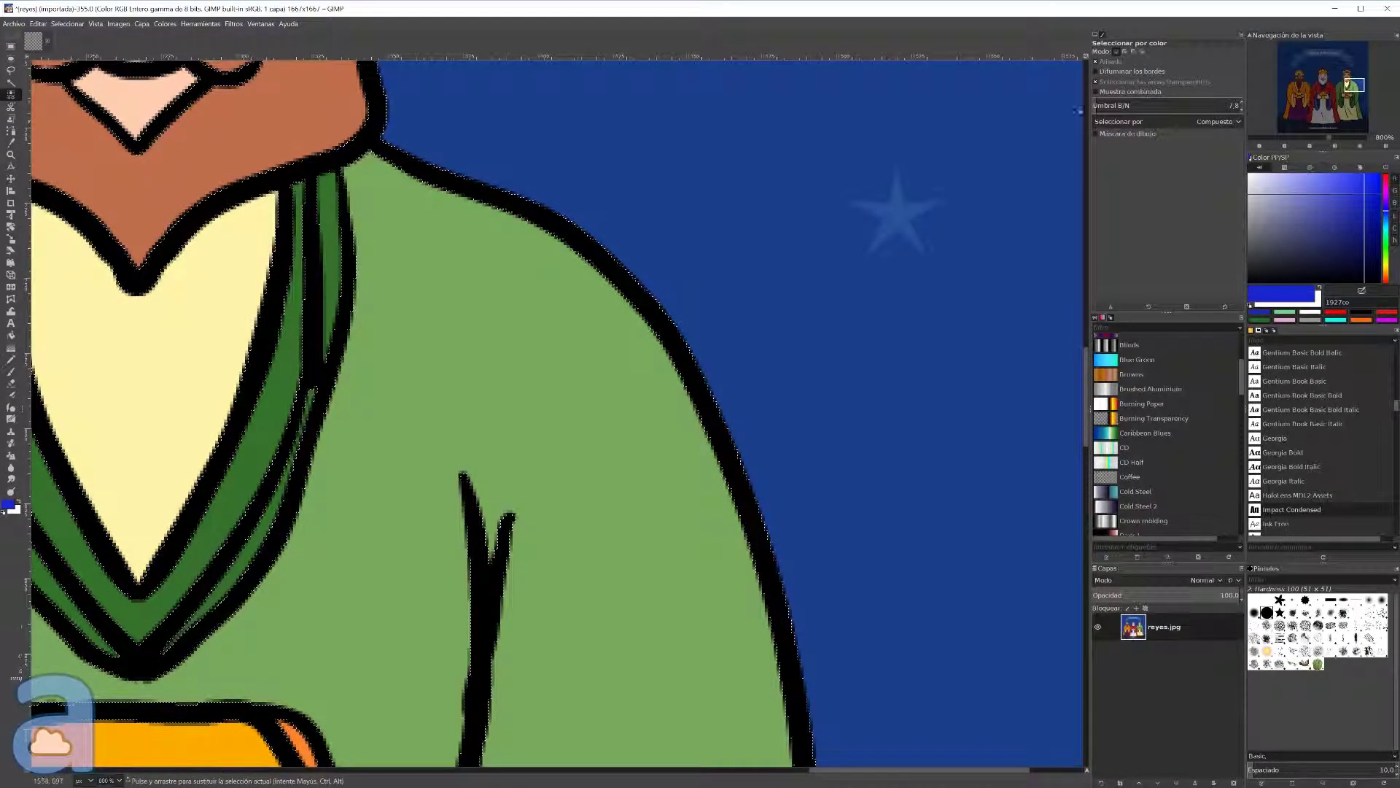
pyautogui.moveTo(1078, 111); pyautogui.dragTo(583, 310)
# - Zoom out so the whole Three Wise Men image fits the window
pyautogui.scroll(-1, 561, 365)
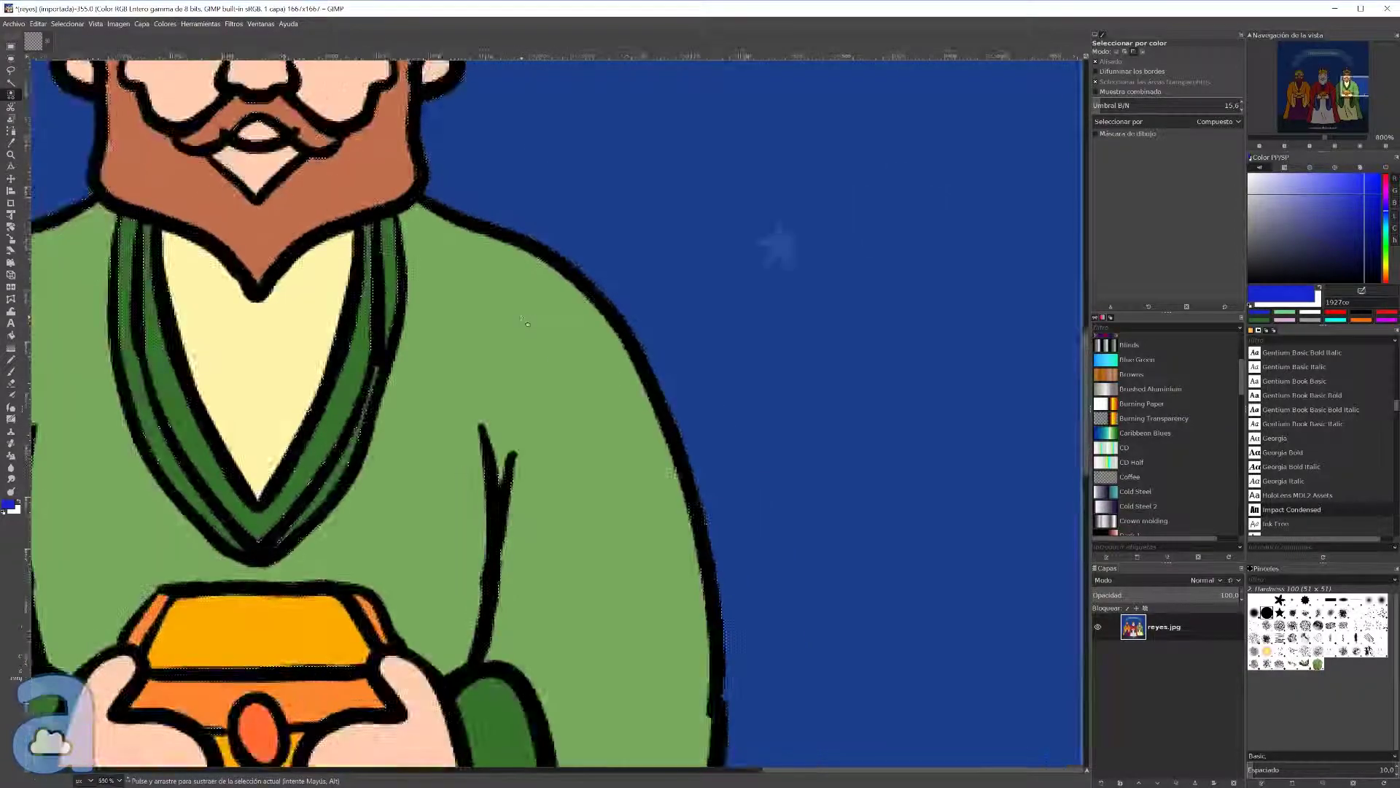
pyautogui.scroll(-1, 511, 511)
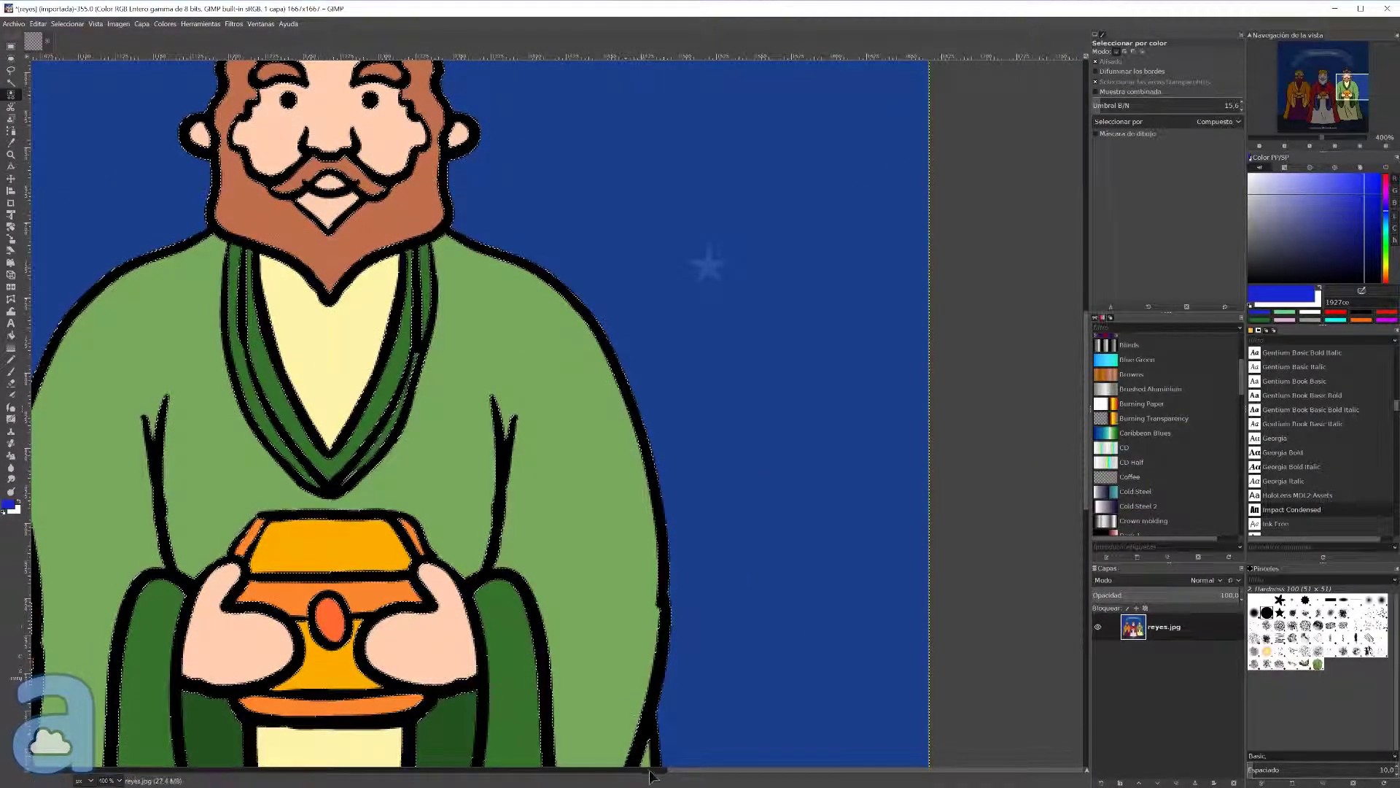
pyautogui.press('2')
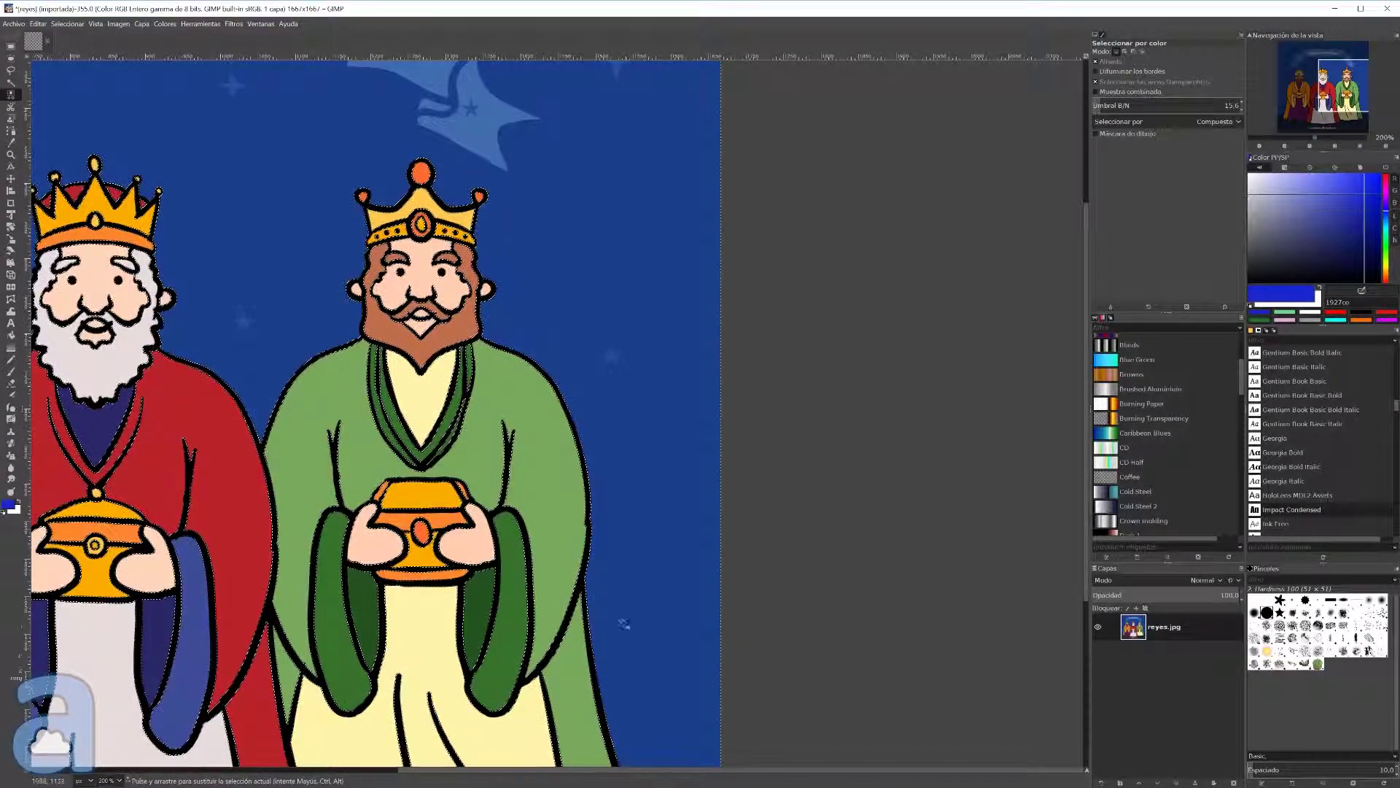
pyautogui.moveTo(466, 772); pyautogui.dragTo(277, 779)
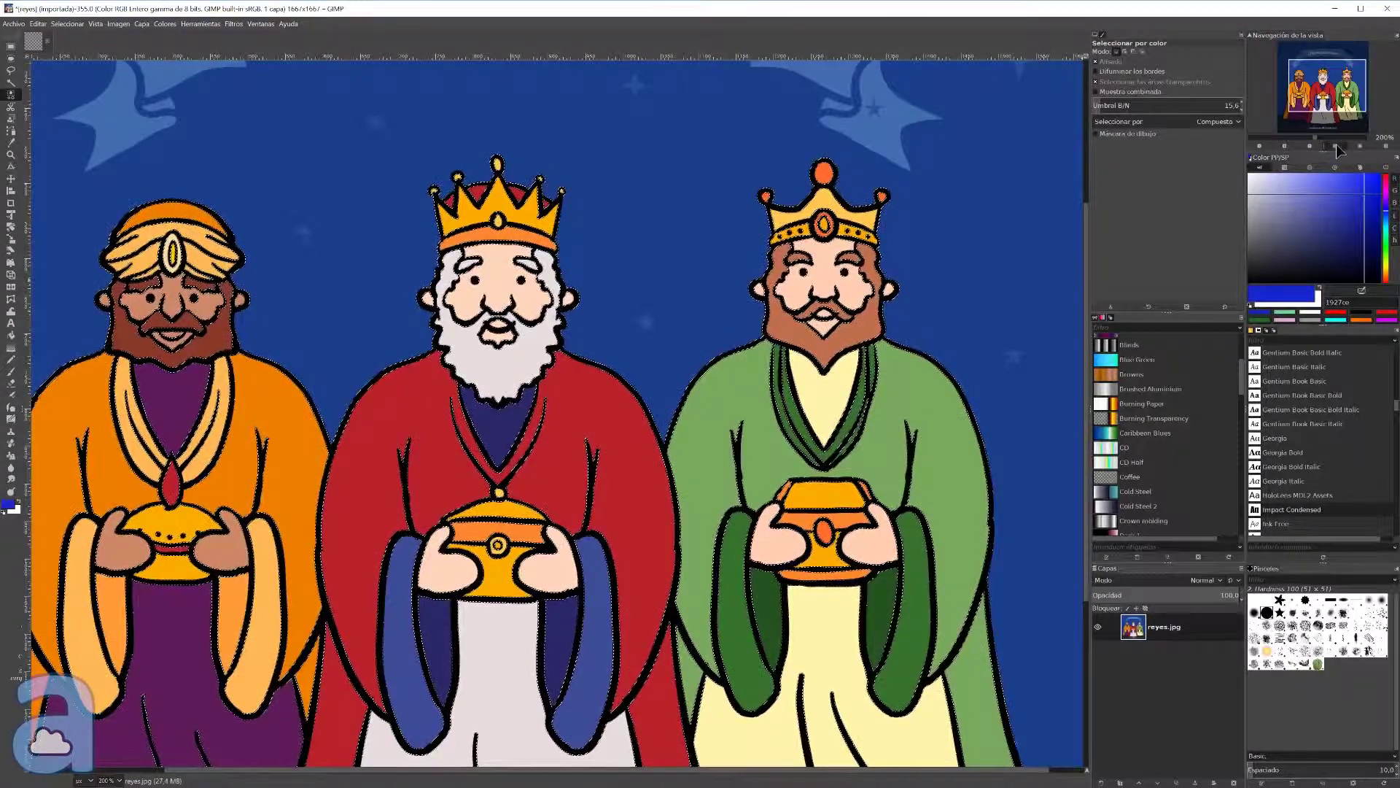
pyautogui.click(1335, 146)
pyautogui.click(67, 24)
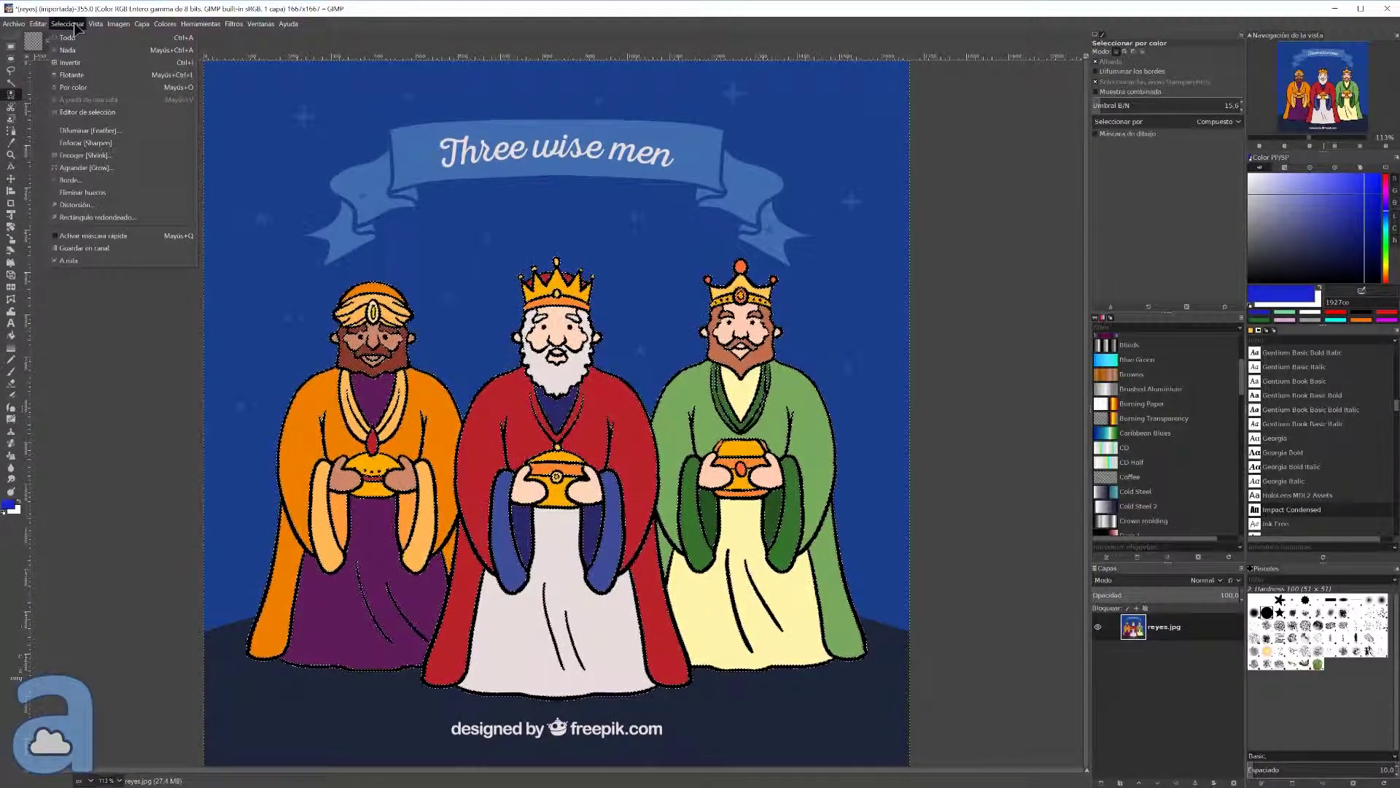
# - Invert the selection and erase the colour band and the right king's colours
pyautogui.click(79, 65)
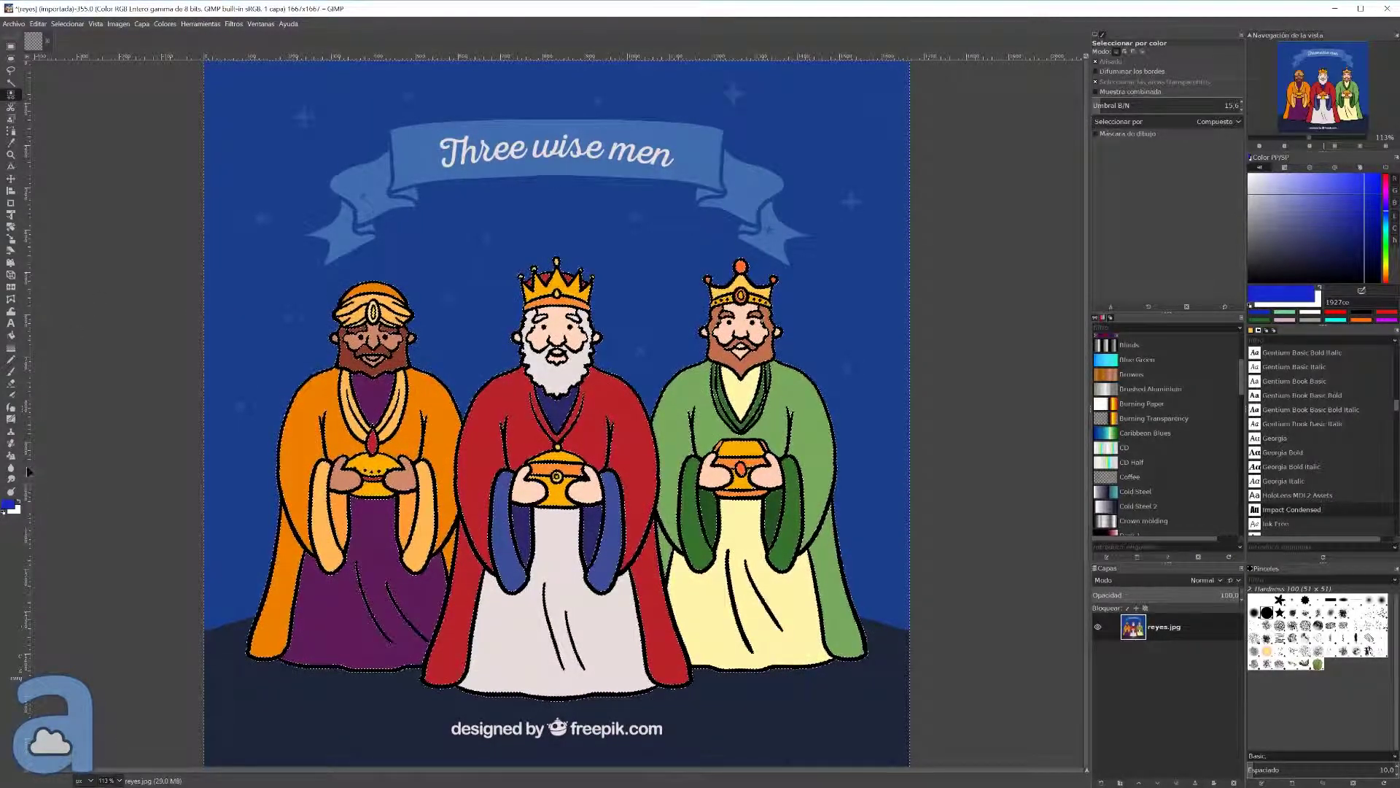
pyautogui.click(11, 382)
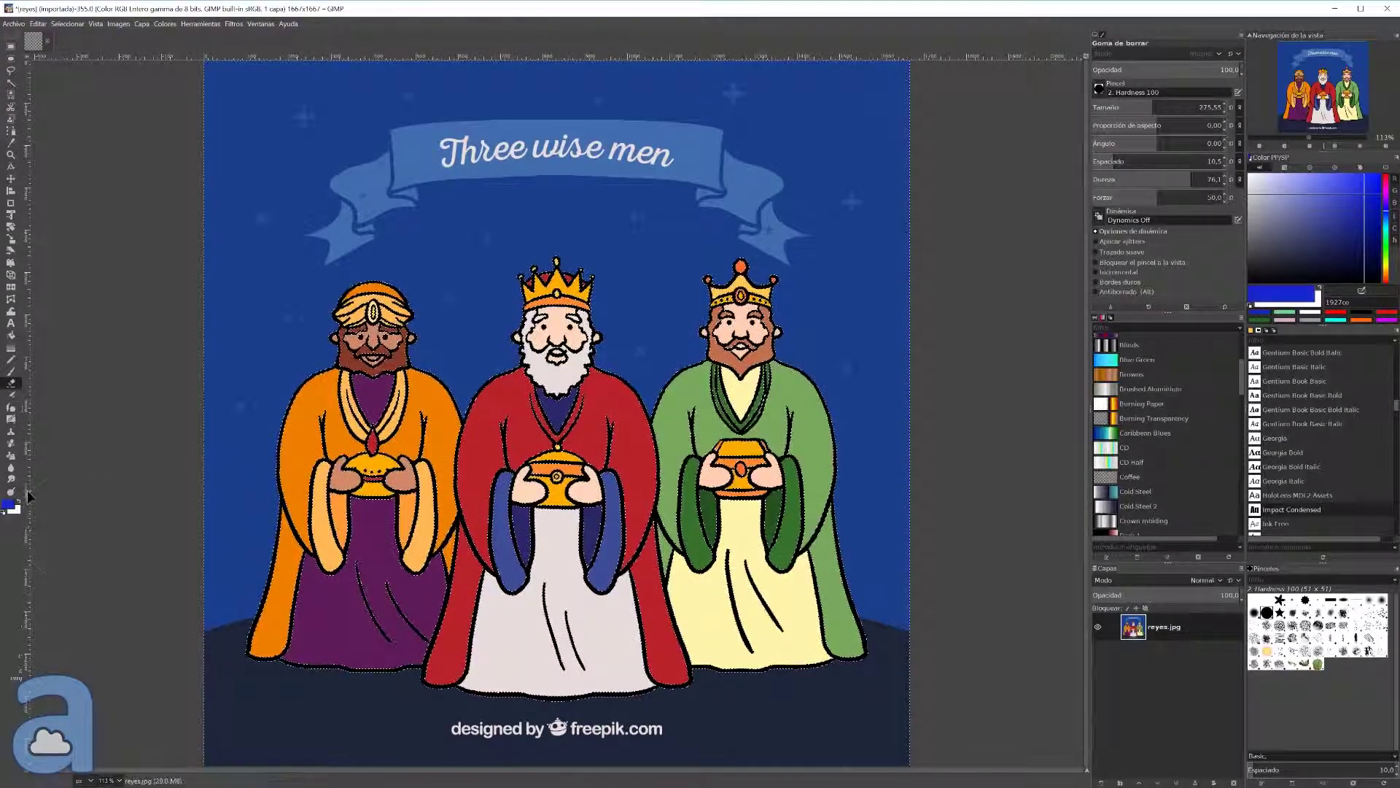
pyautogui.moveTo(278, 257); pyautogui.dragTo(636, 285)
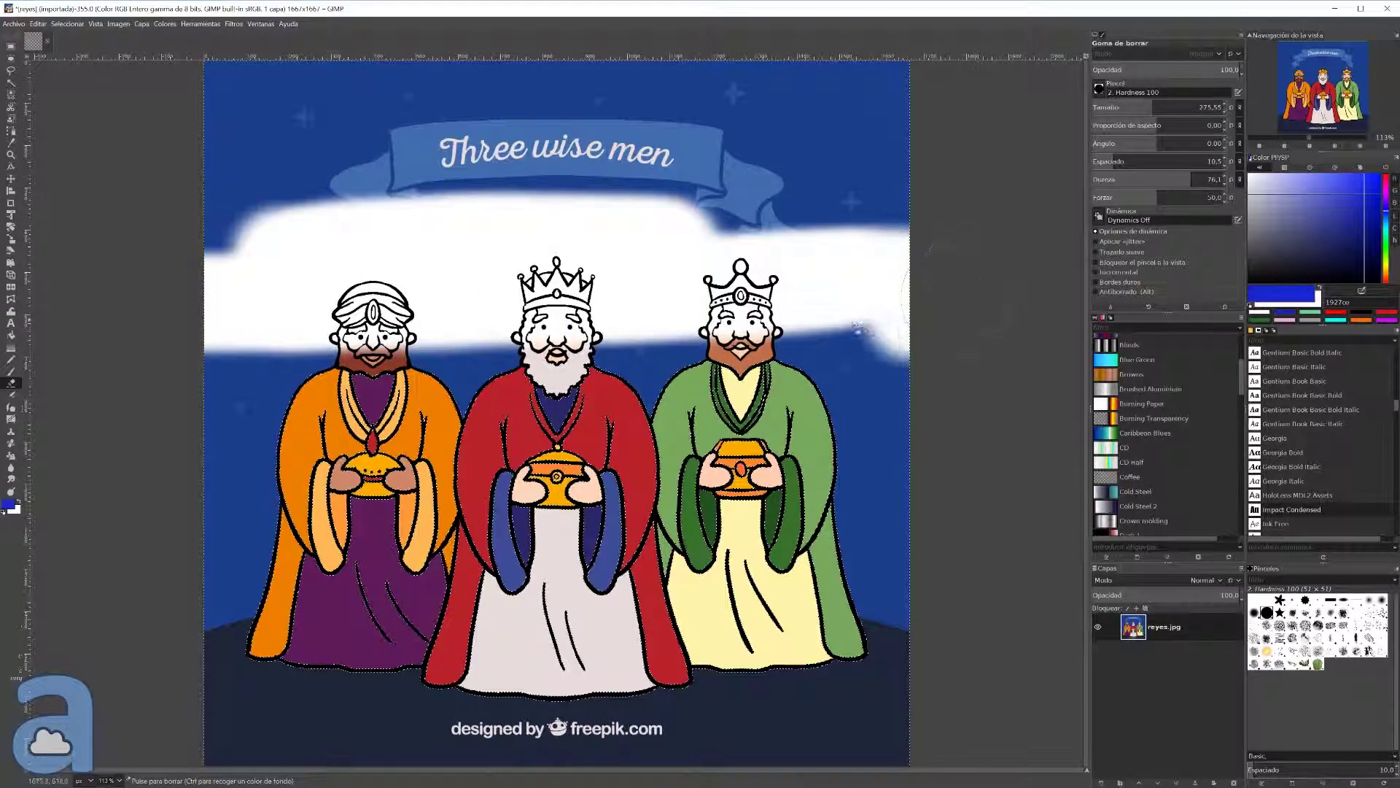
pyautogui.moveTo(637, 285); pyautogui.dragTo(1023, 166)
# - With a much larger eraser, clear the banner, remaining kings and leftover smudges
pyautogui.moveTo(1153, 108); pyautogui.dragTo(1172, 107)
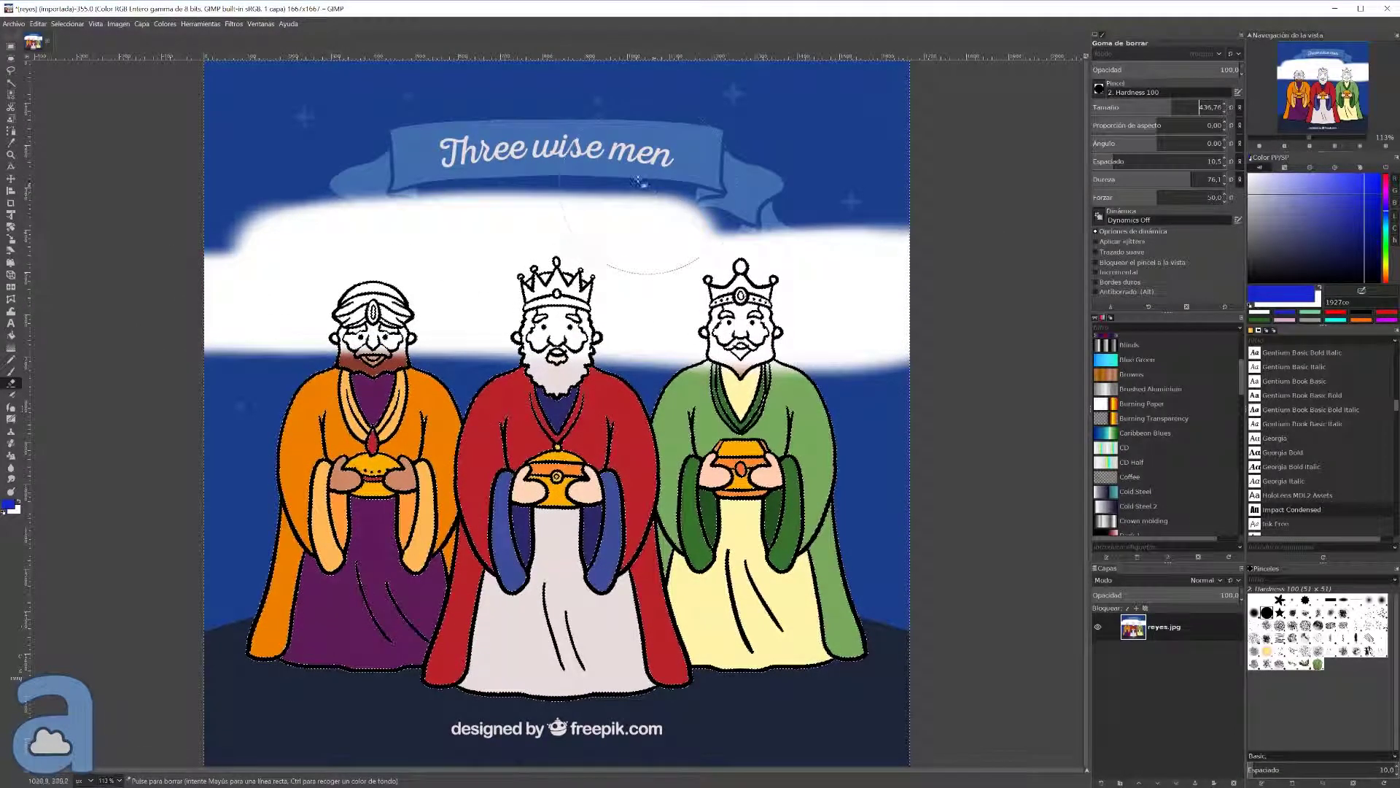
pyautogui.moveTo(685, 168)
pyautogui.mouseDown()
pyautogui.moveTo(332, 228)
pyautogui.moveTo(892, 175)
pyautogui.moveTo(799, 326)
pyautogui.moveTo(481, 357)
pyautogui.mouseUp()
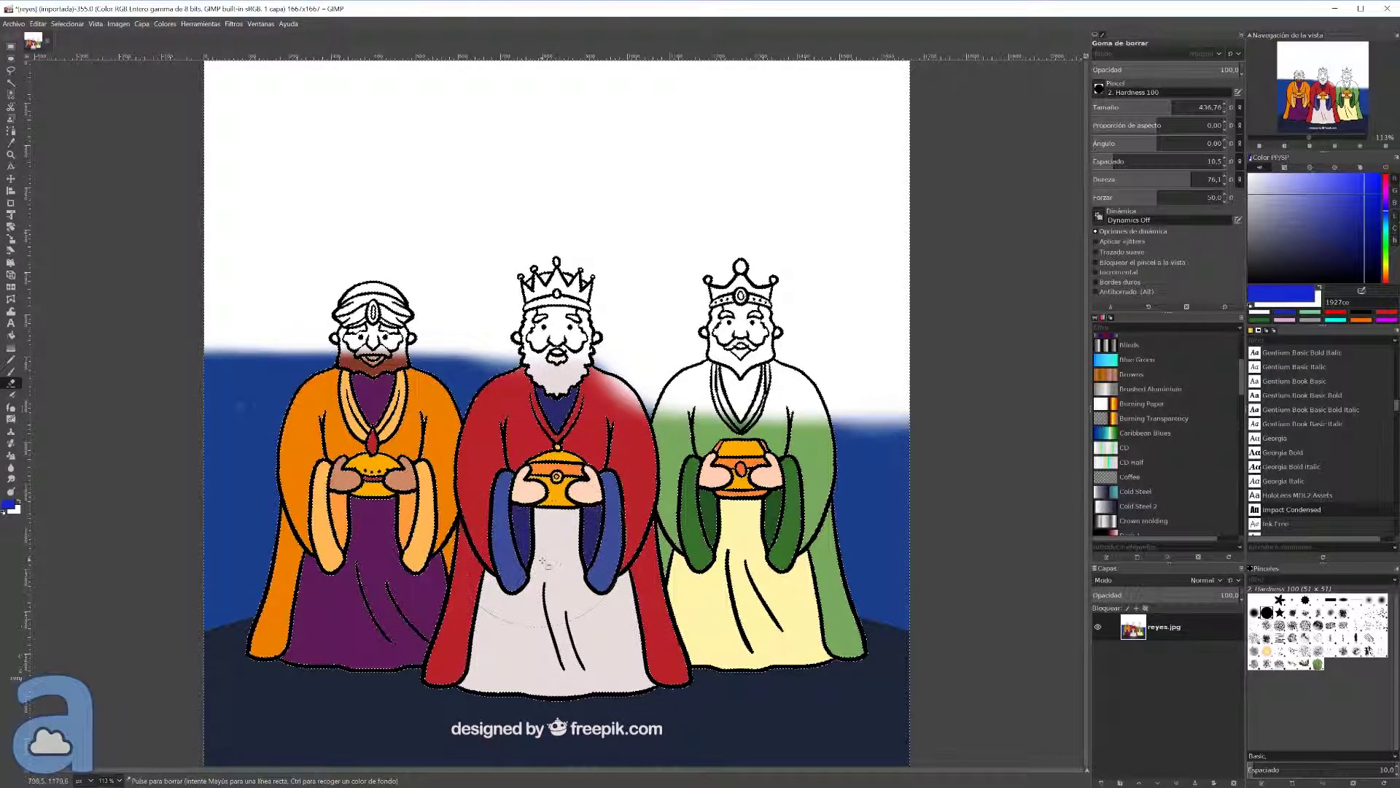
pyautogui.moveTo(543, 596)
pyautogui.mouseDown()
pyautogui.moveTo(562, 485)
pyautogui.moveTo(133, 406)
pyautogui.moveTo(598, 754)
pyautogui.moveTo(631, 658)
pyautogui.mouseUp()
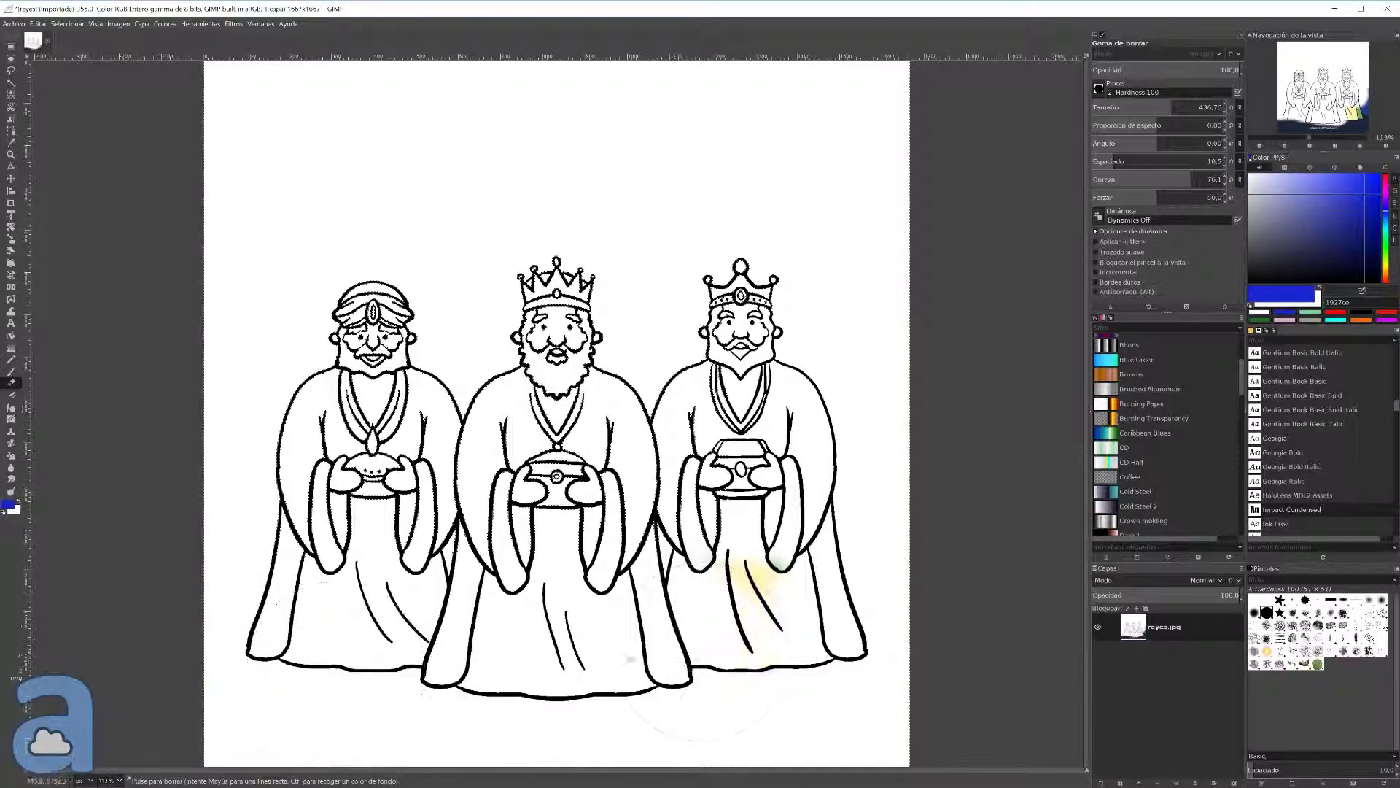
pyautogui.moveTo(807, 595); pyautogui.dragTo(292, 525)
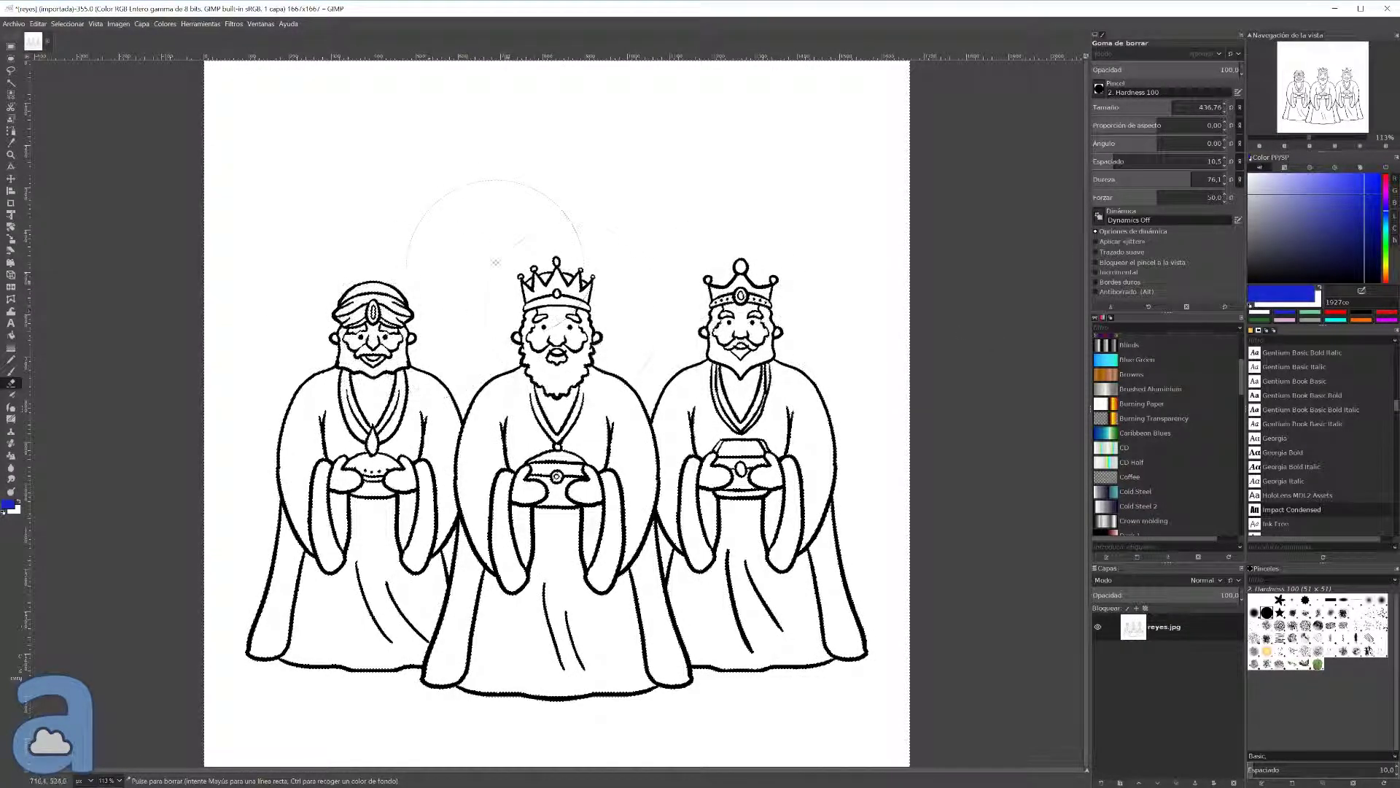
pyautogui.click(67, 23)
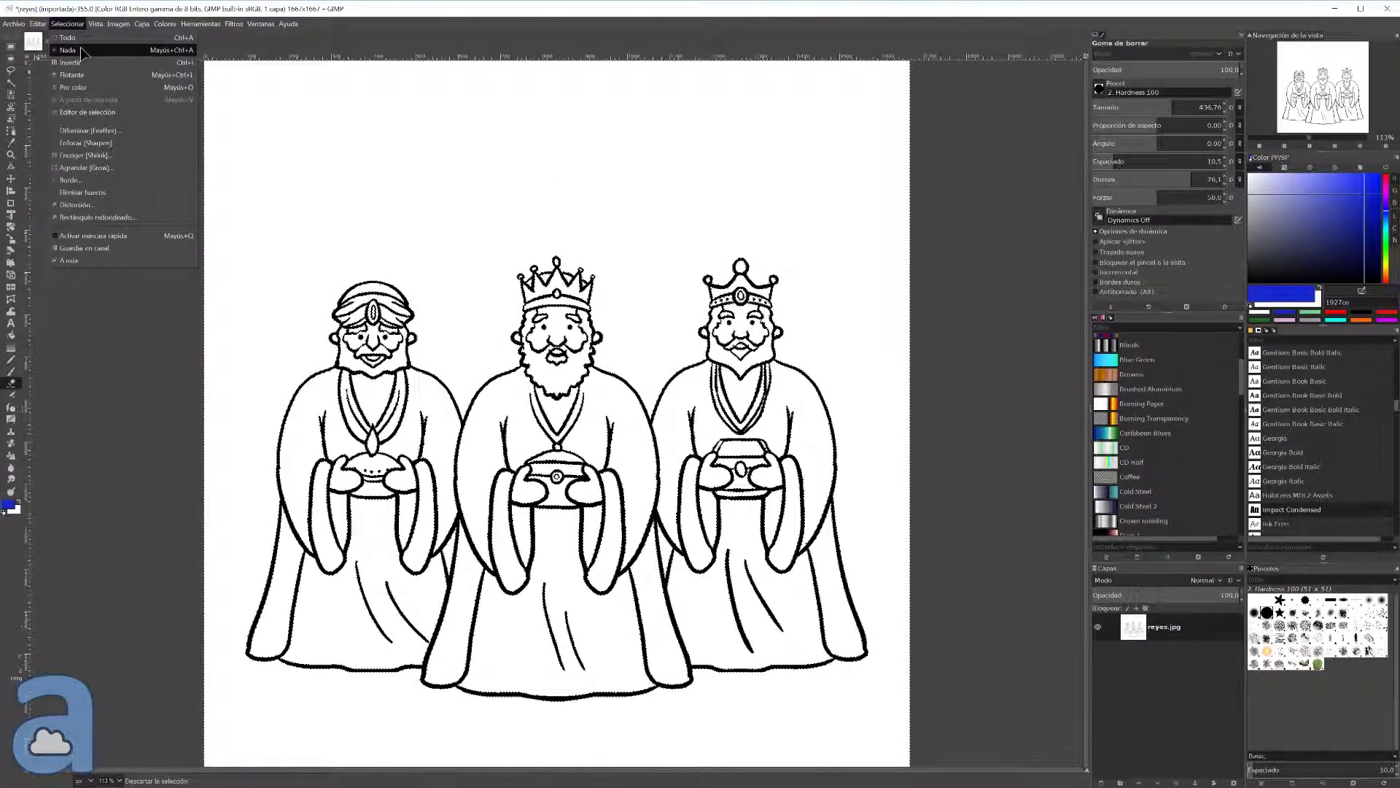
# - Fuzzy-select and fill the right king's robe with blue
pyautogui.click(12, 82)
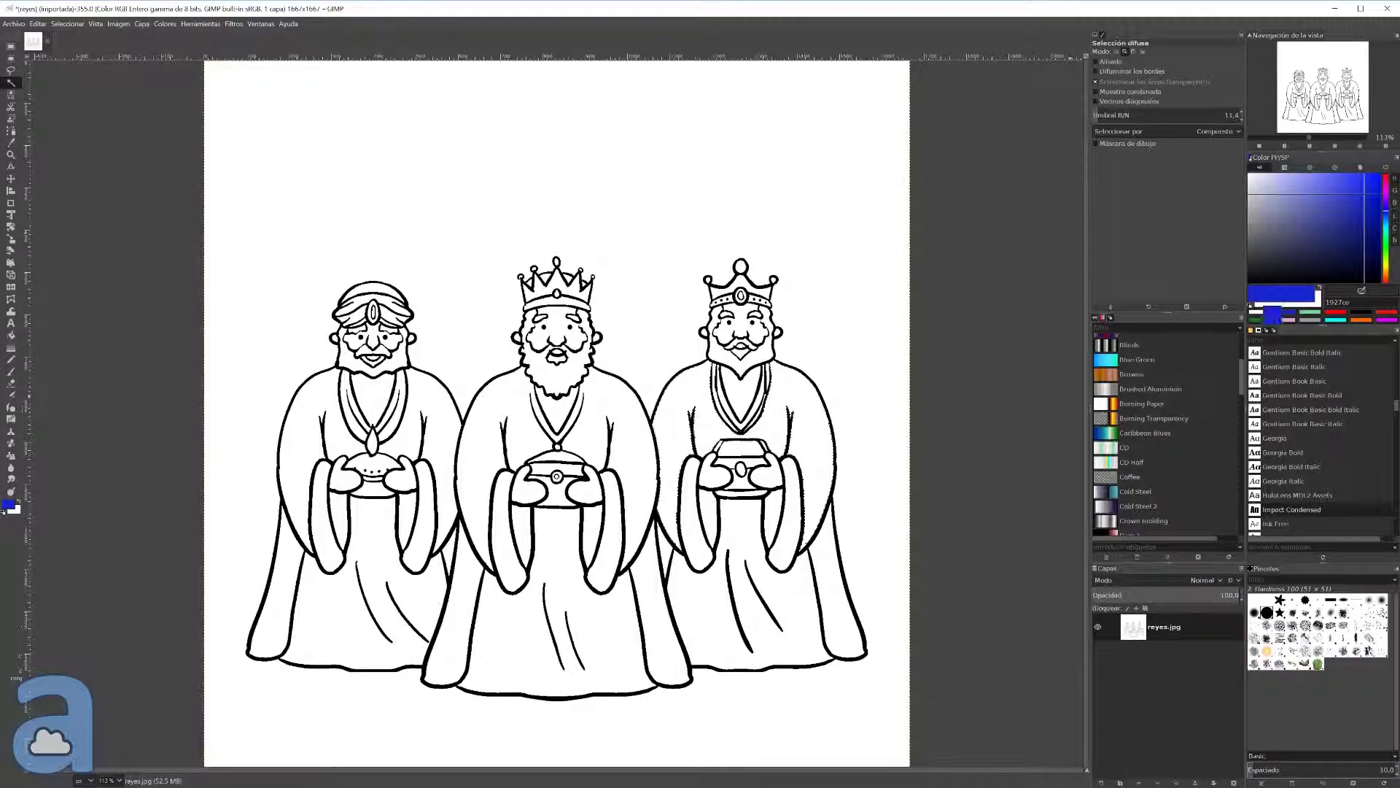
pyautogui.moveTo(1264, 306); pyautogui.dragTo(819, 430)
pyautogui.moveTo(837, 502); pyautogui.dragTo(837, 502)
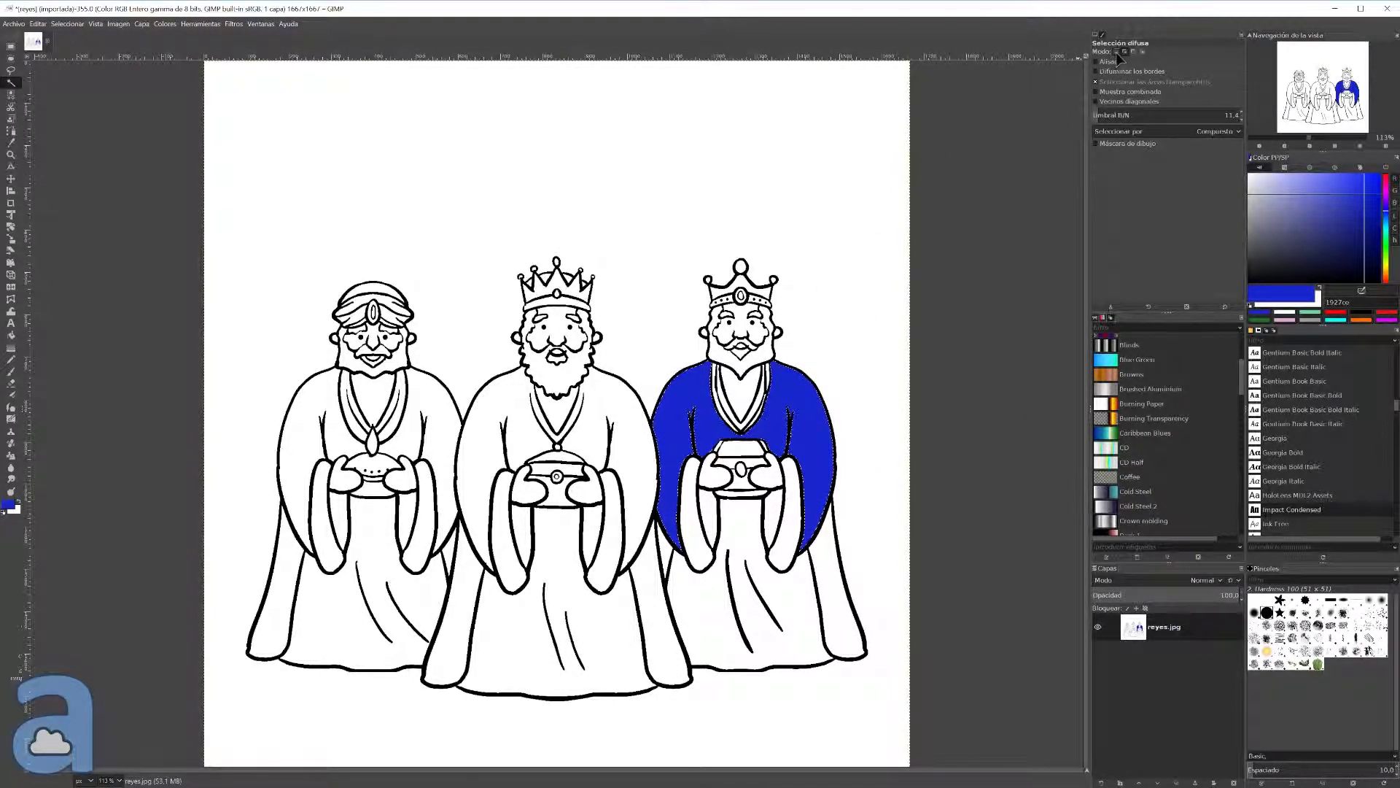
# - Fill the middle king's robe red, then undo that fill
pyautogui.click(592, 433)
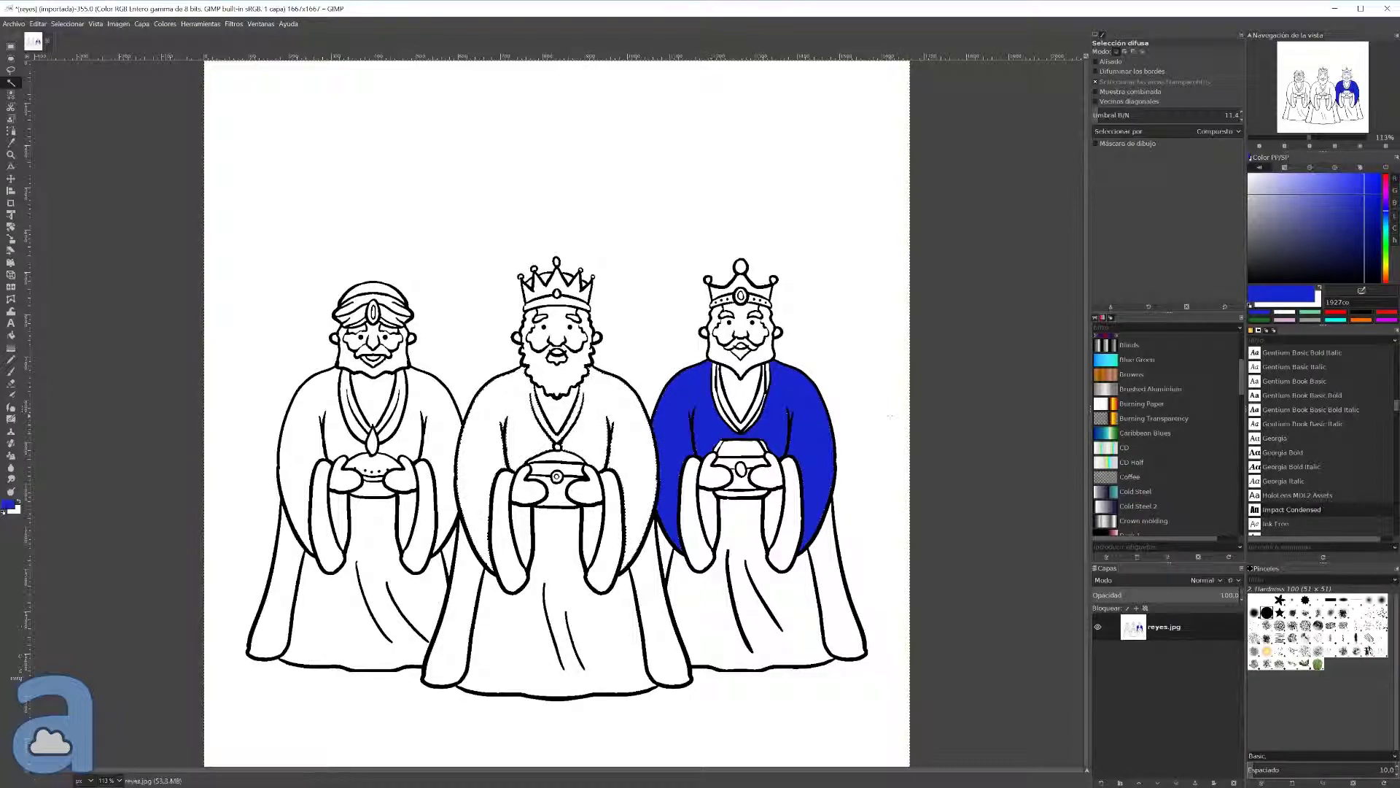
pyautogui.click(1336, 312)
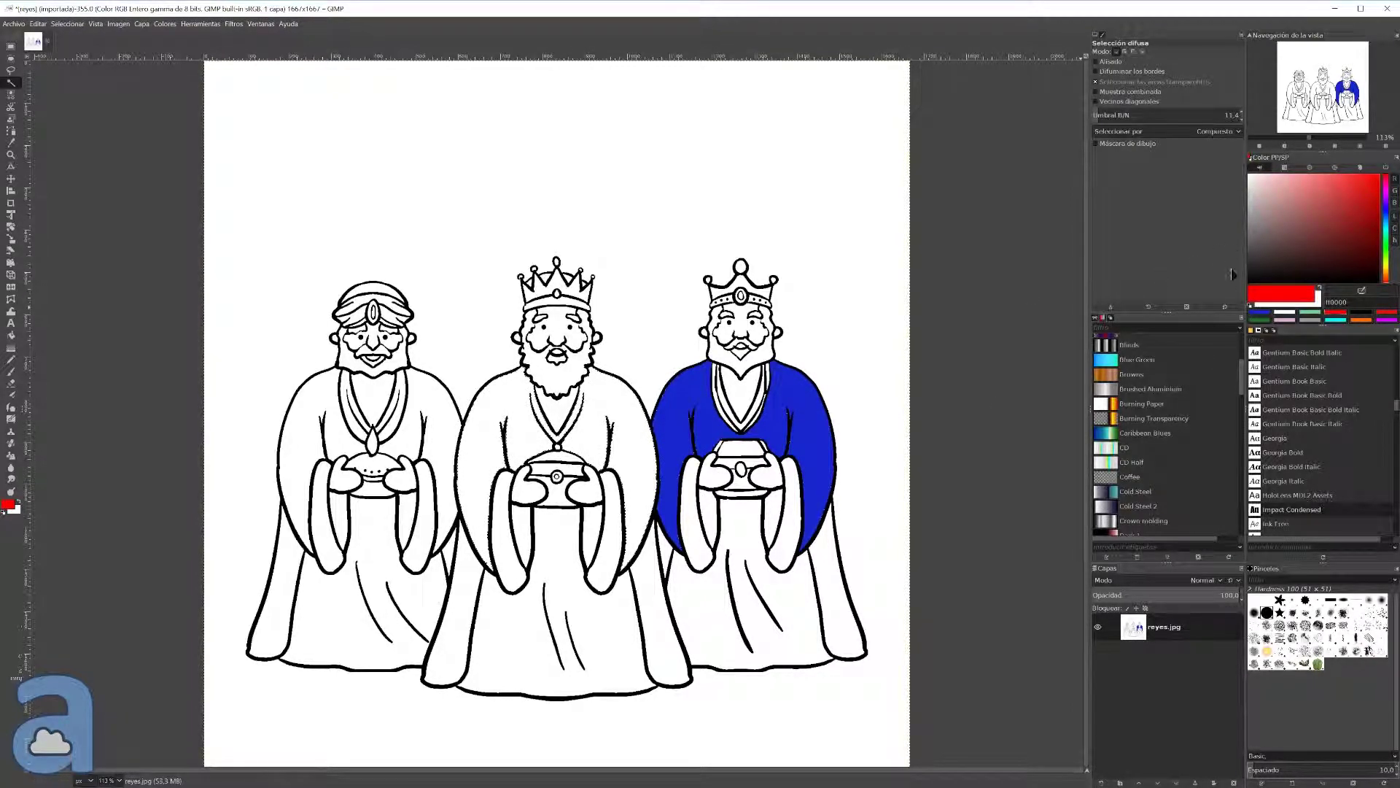
pyautogui.moveTo(1279, 295); pyautogui.dragTo(717, 397)
pyautogui.moveTo(605, 404); pyautogui.dragTo(605, 405)
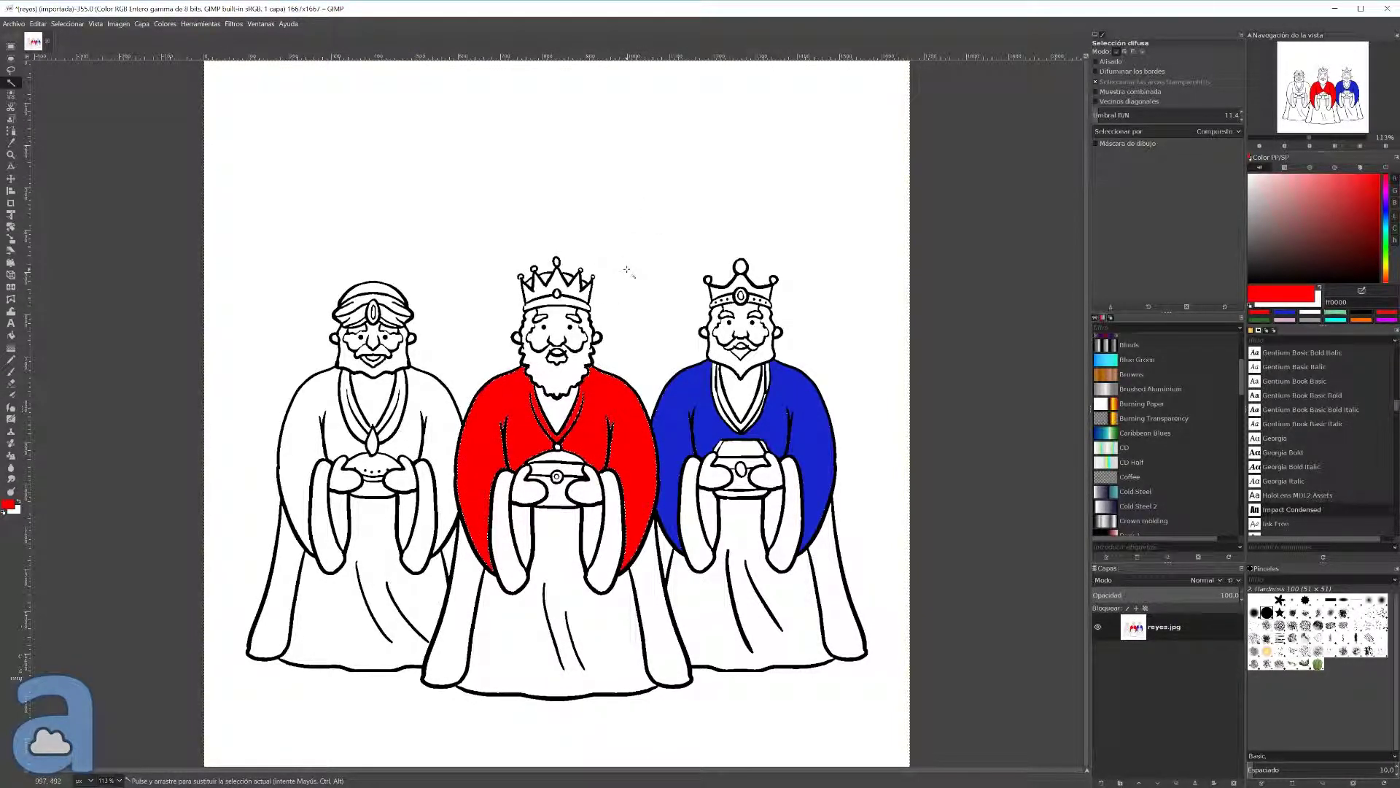
pyautogui.hotkey('ctrl', 'z')
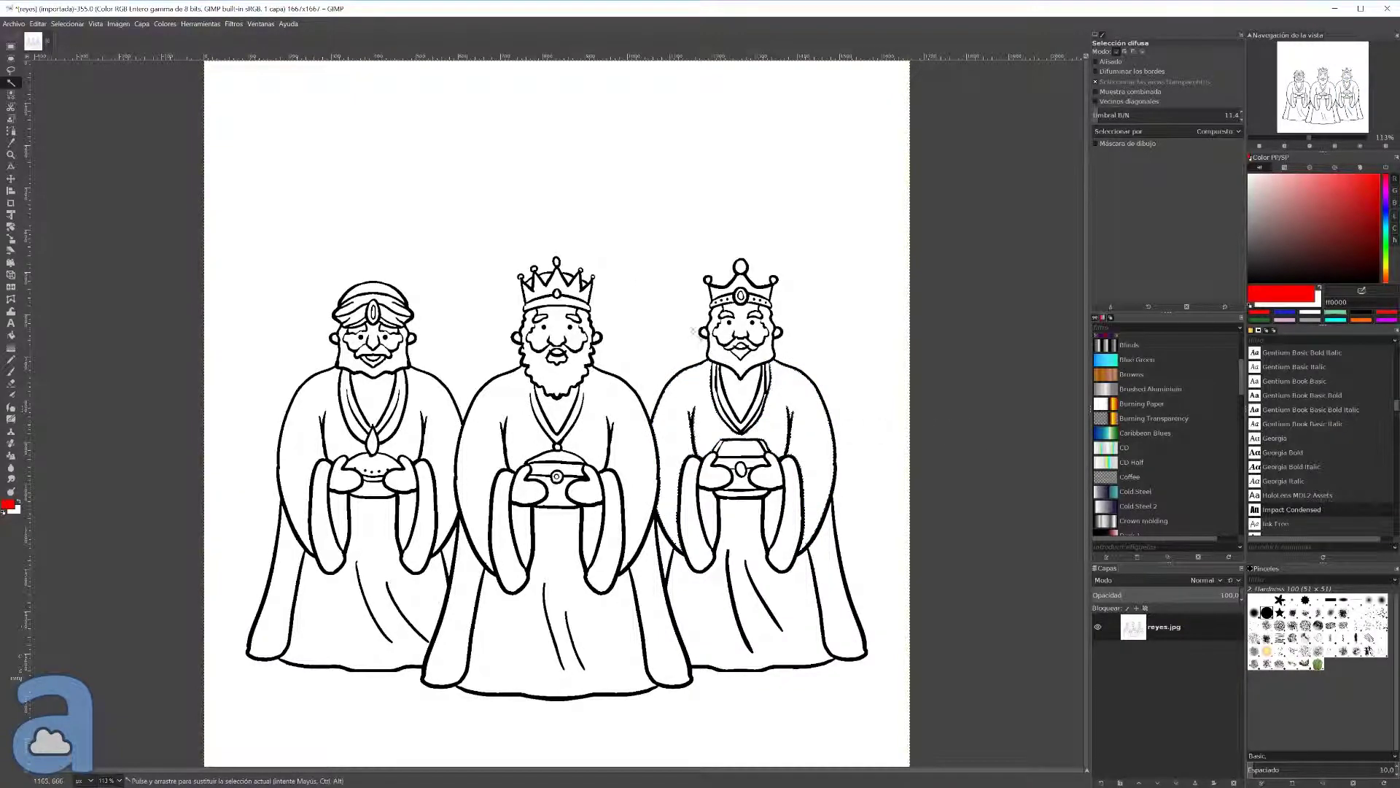
# - Select all black outlines by colour, trial-fill the rest red, then undo it
pyautogui.click(11, 95)
pyautogui.click(776, 276)
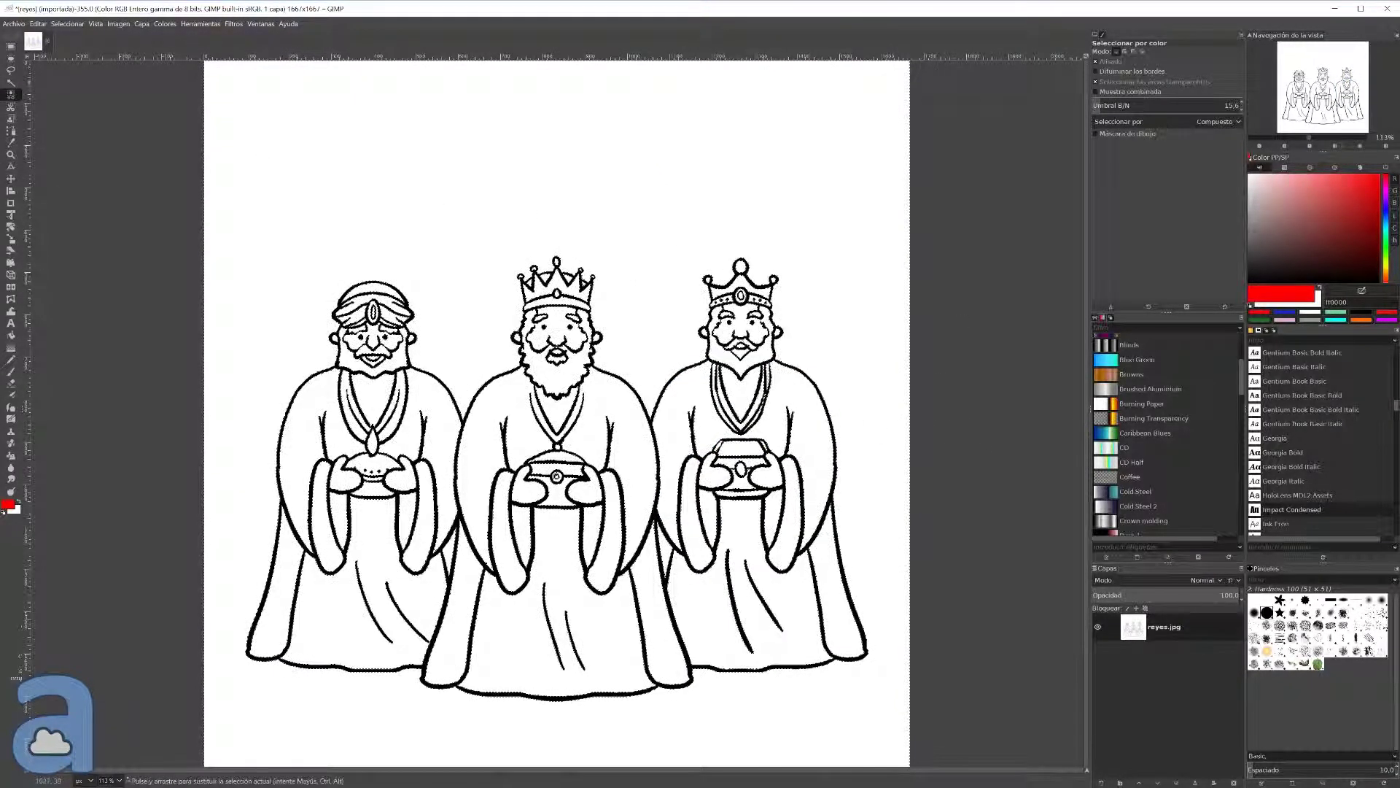
pyautogui.moveTo(1304, 299); pyautogui.dragTo(813, 463)
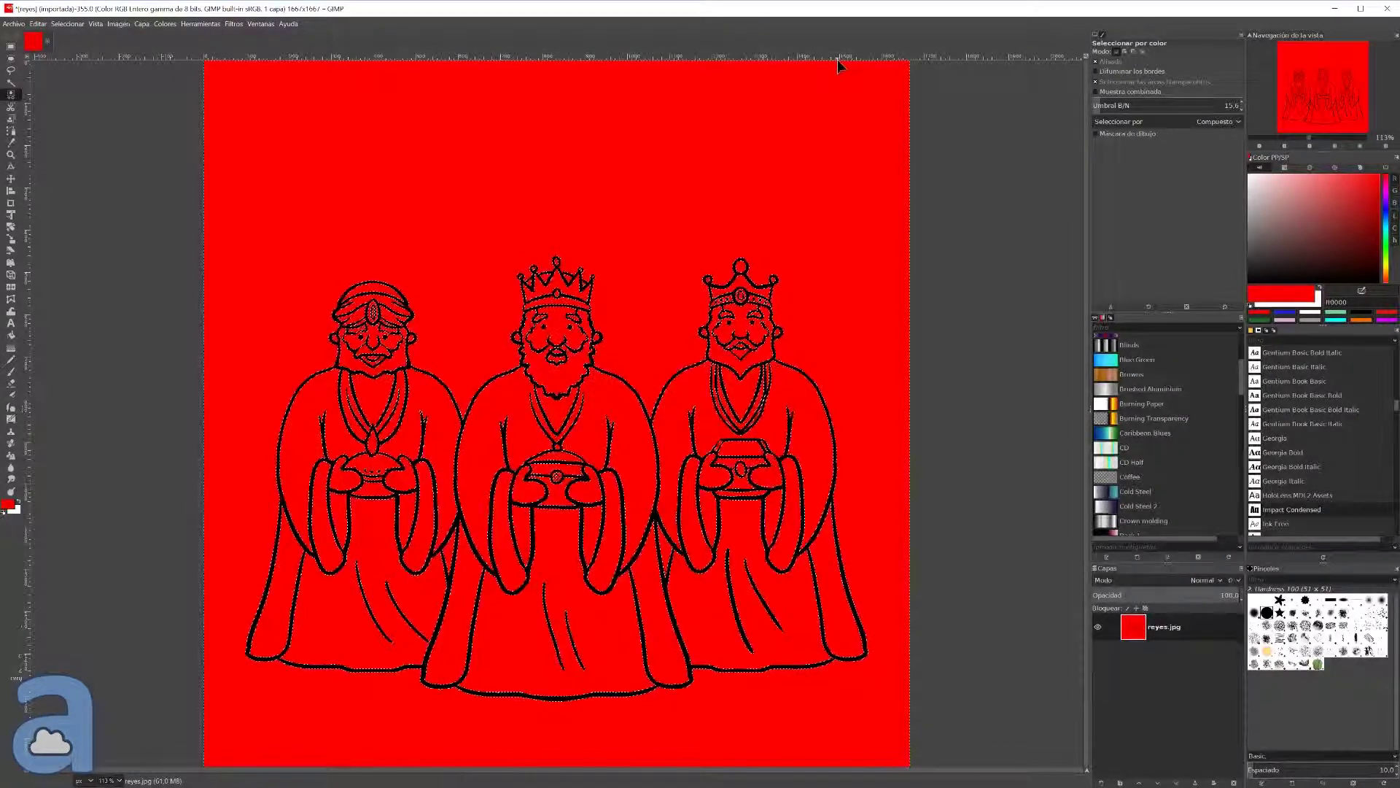
pyautogui.hotkey('ctrl', 'z')
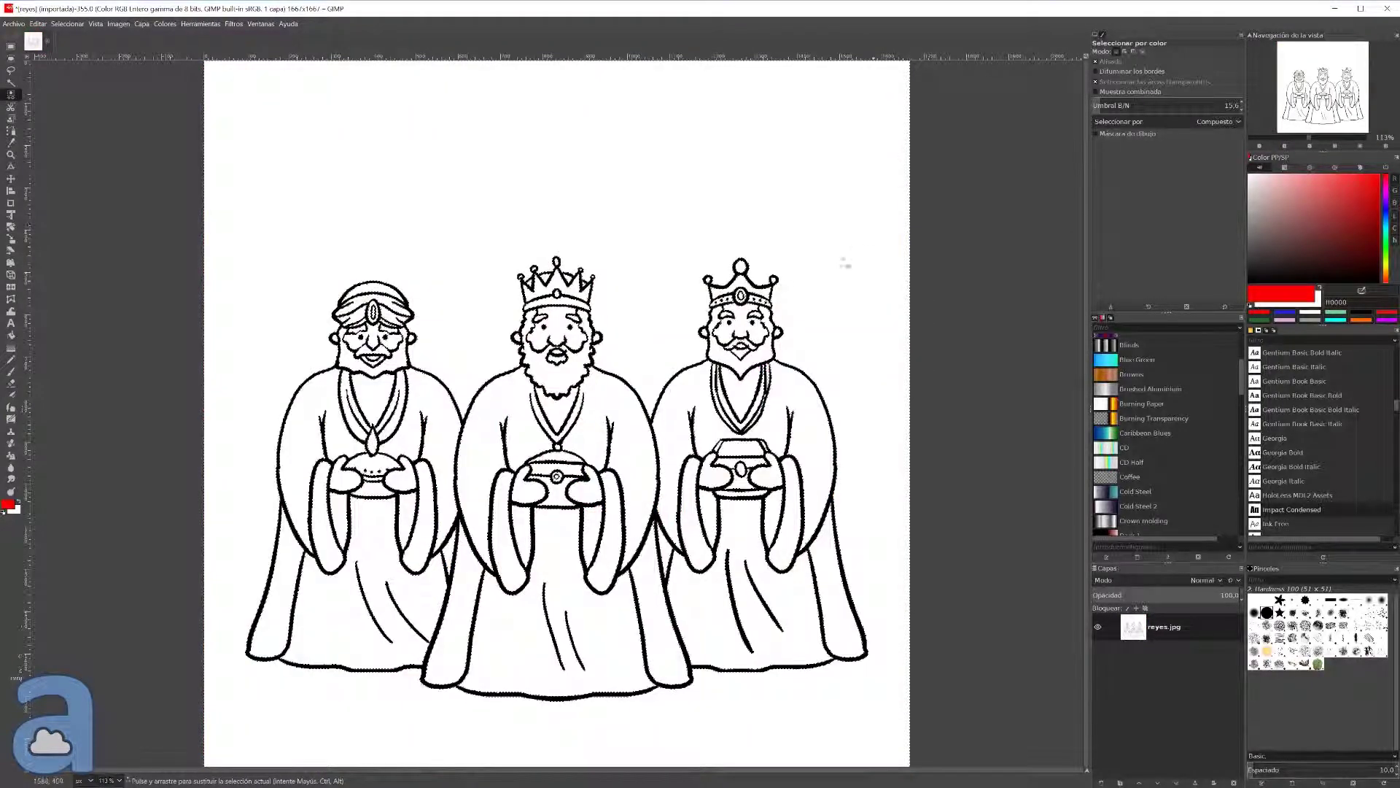